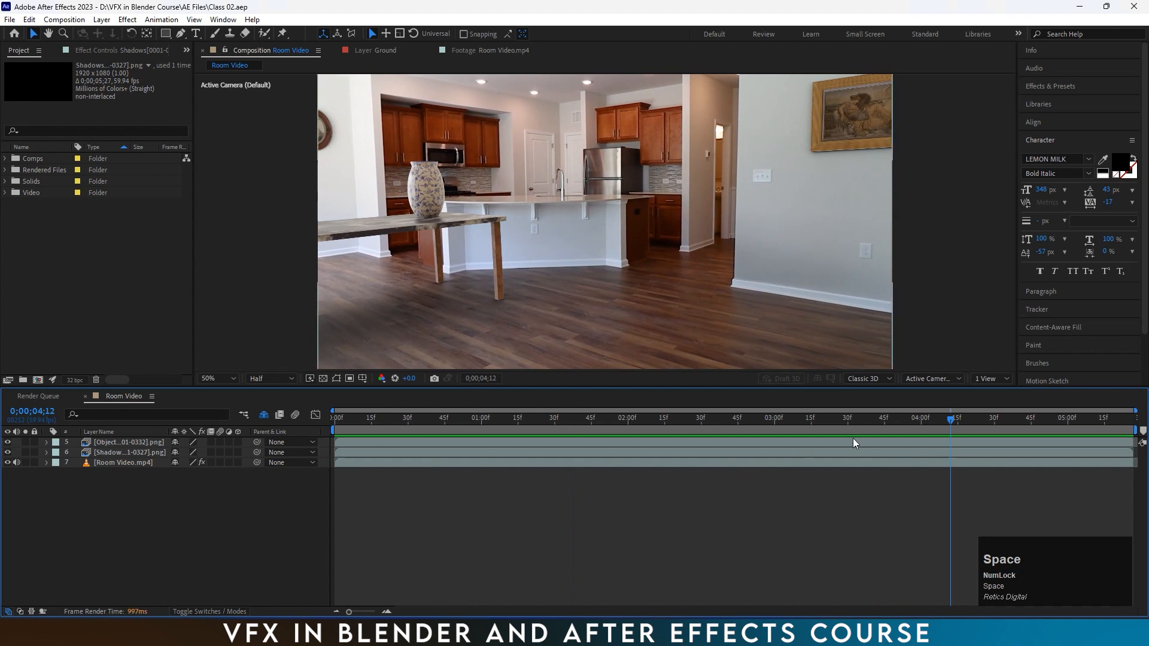
Step: Go to the first frame, hide the Shadows layer, and view the table legs up close
{"action": "left_click_drag", "start_coordinate": [688, 422], "coordinate": [344, 422]}
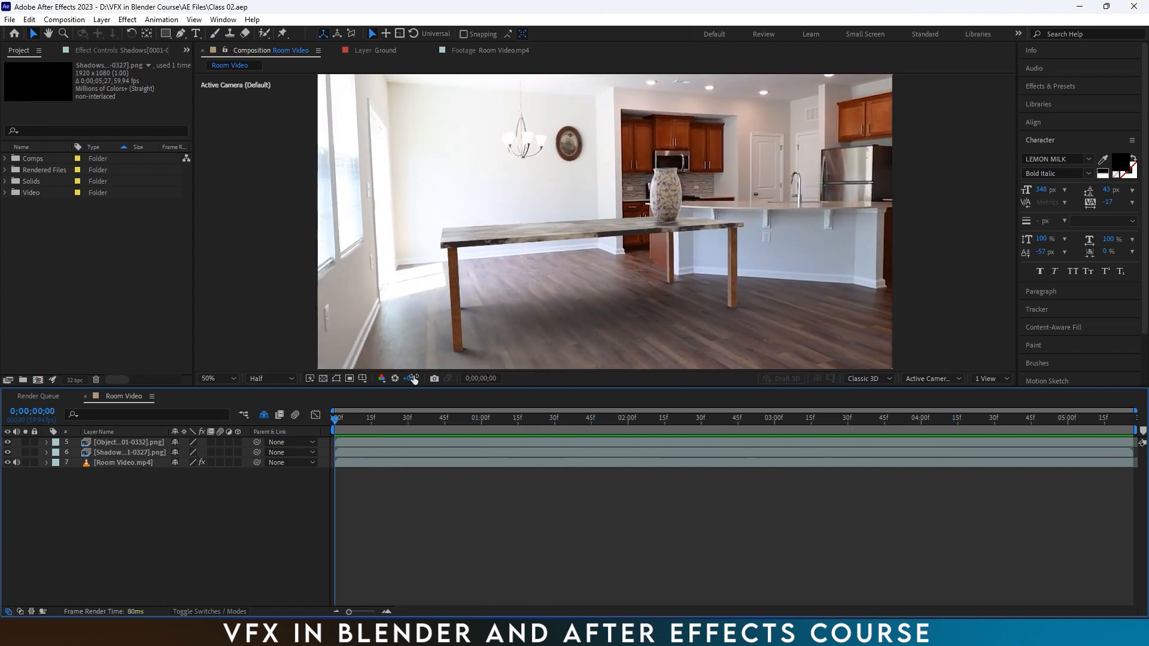
{"action": "left_click", "coordinate": [7, 453]}
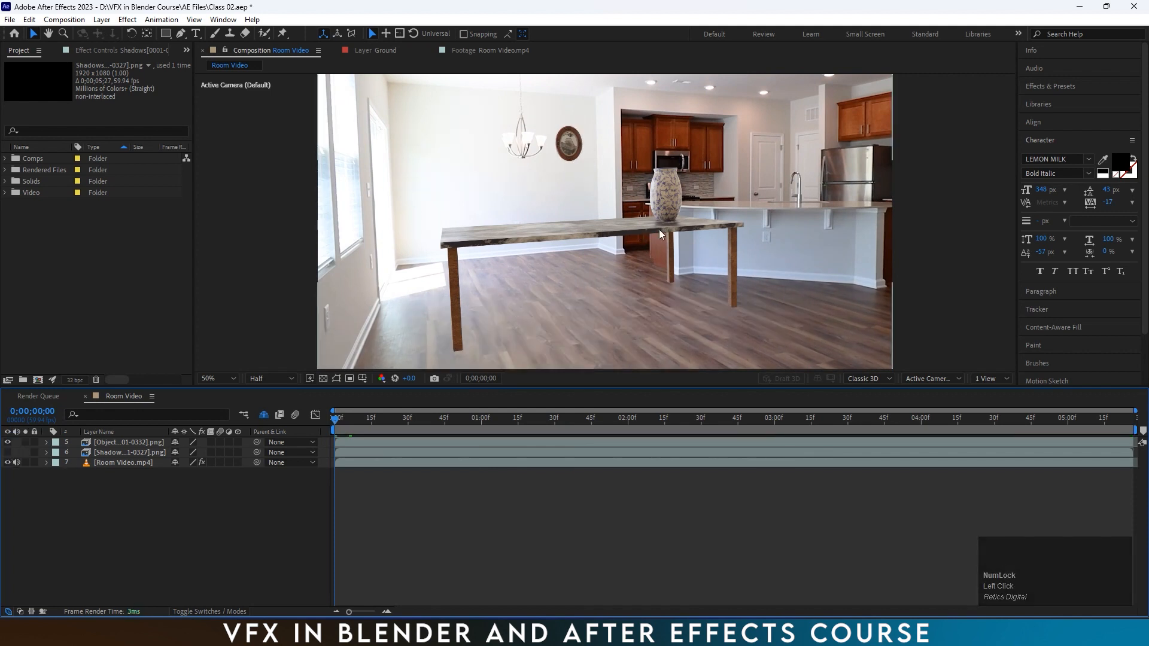
{"action": "scroll", "coordinate": [644, 244], "scroll_direction": "up", "scroll_amount": 2}
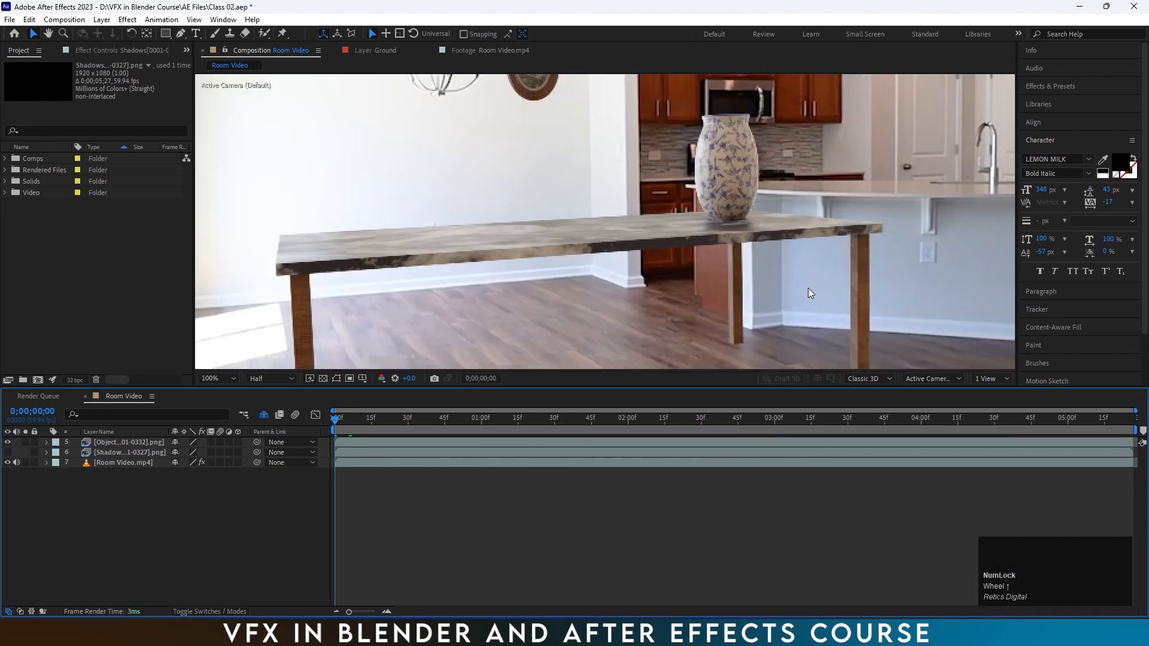
{"action": "key", "text": "space"}
{"action": "left_click_drag", "start_coordinate": [774, 272], "coordinate": [679, 169]}
{"action": "left_click_drag", "start_coordinate": [756, 236], "coordinate": [677, 212]}
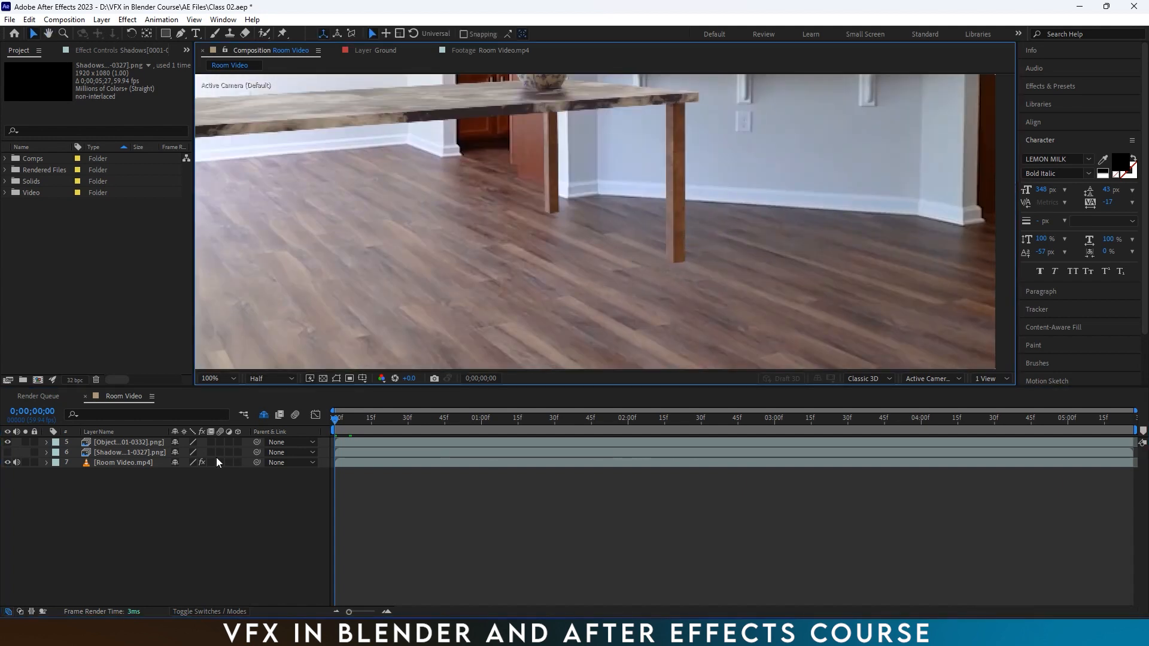
Step: Apply the Levels effect to the Objects layer
{"action": "left_click", "coordinate": [132, 448]}
{"action": "key", "text": "ctrl+space"}
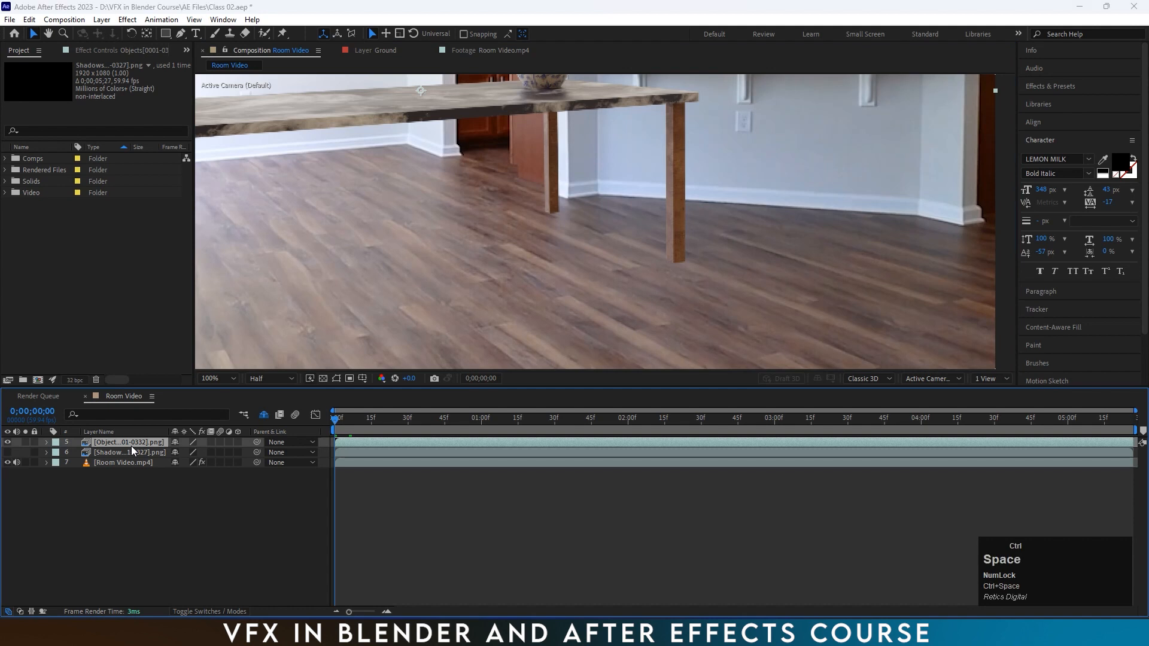
{"action": "type", "text": "lev"}
{"action": "key", "text": "Return"}
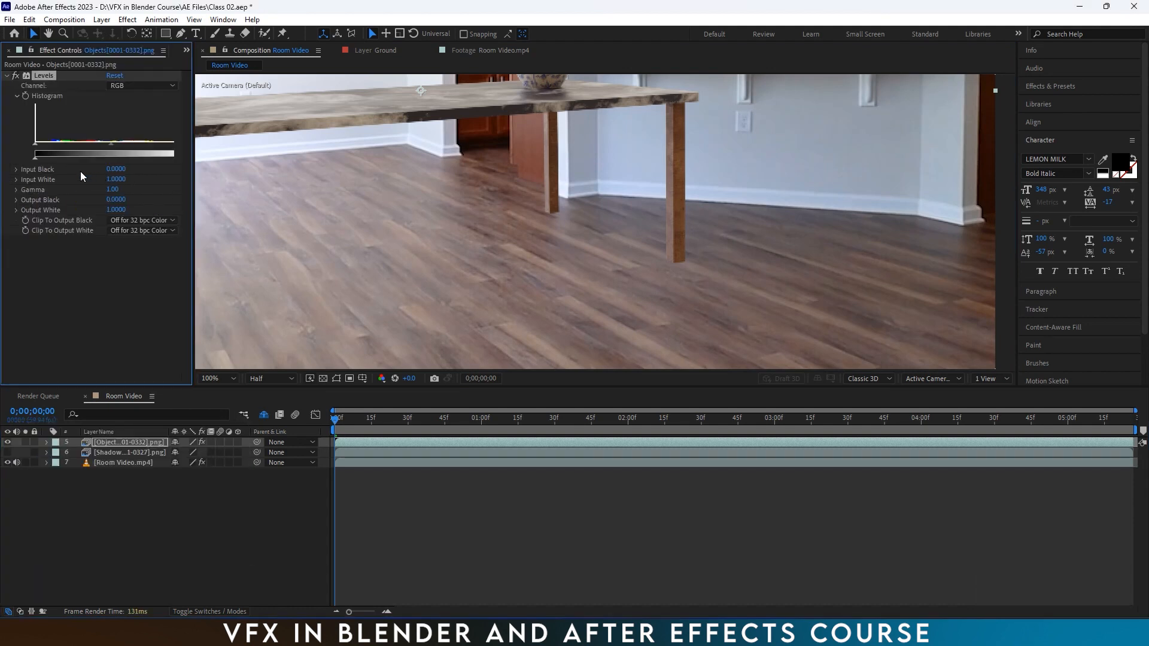
Step: Adjust the Objects layer's Levels to Gamma 0.70 and Output Black 0.1608
{"action": "left_click_drag", "start_coordinate": [35, 160], "coordinate": [46, 160]}
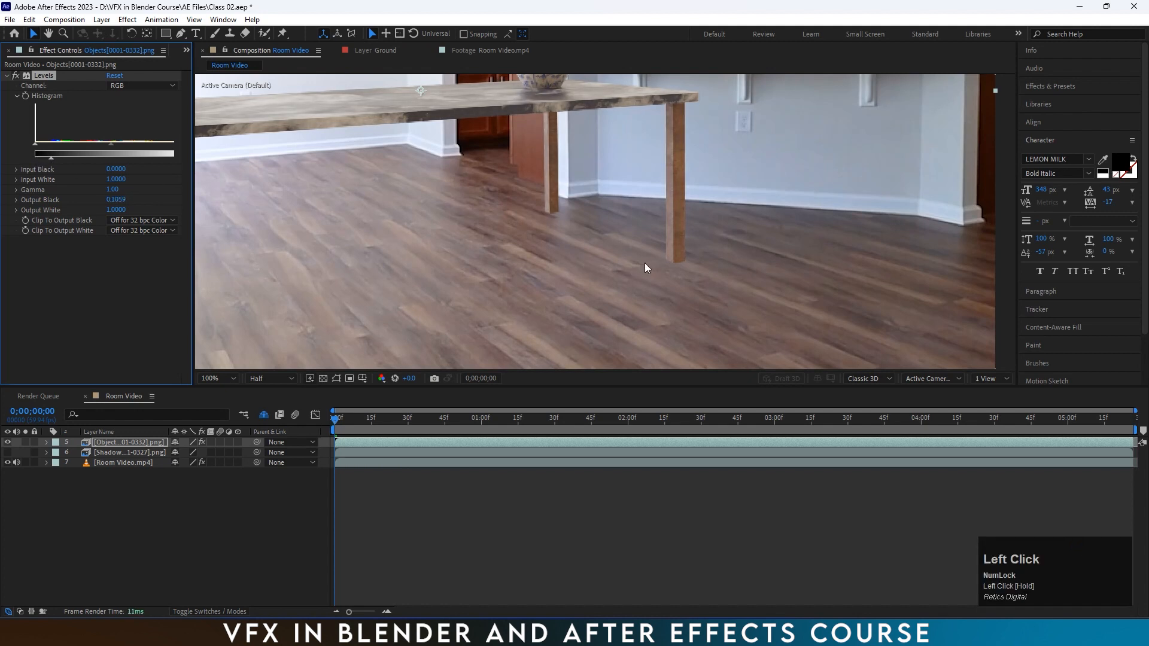
{"action": "scroll", "coordinate": [592, 257], "scroll_direction": "down", "scroll_amount": 2}
{"action": "middle_click", "coordinate": [452, 257]}
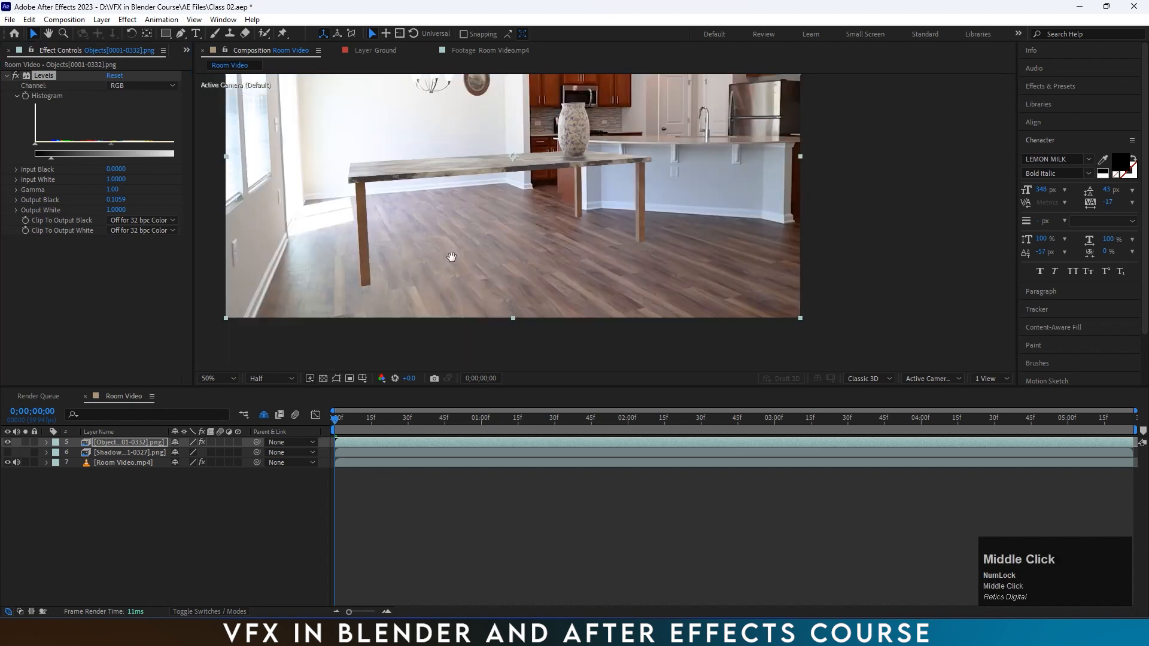
{"action": "scroll", "coordinate": [548, 260], "scroll_direction": "up", "scroll_amount": 2}
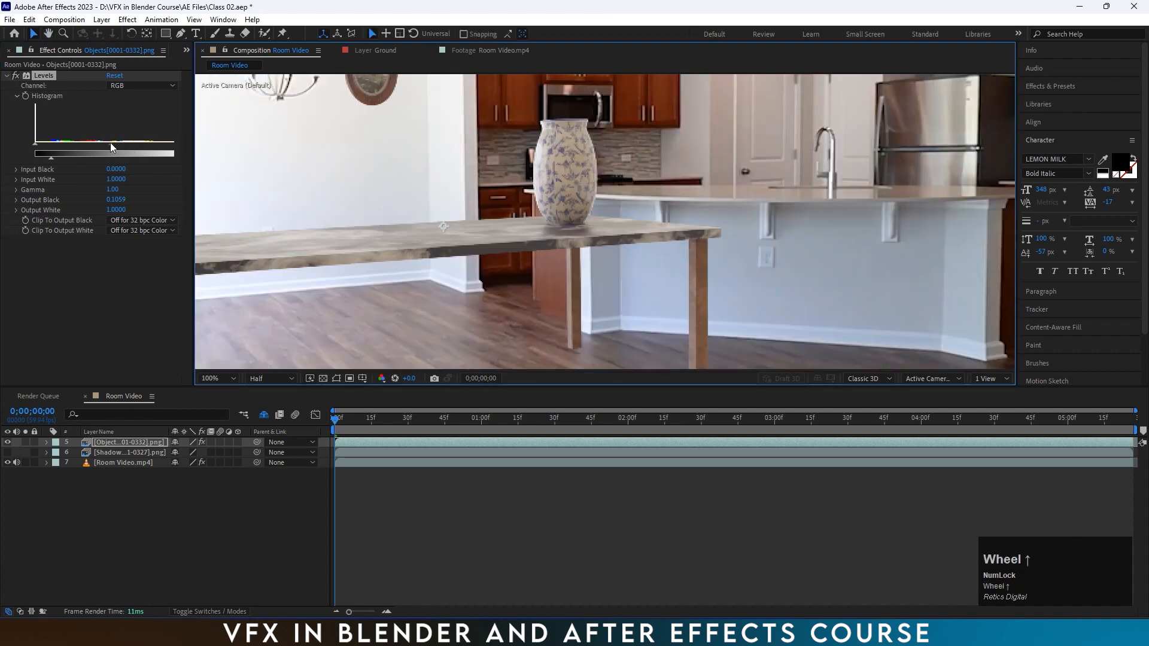
{"action": "left_click_drag", "start_coordinate": [110, 142], "coordinate": [129, 145]}
{"action": "scroll", "coordinate": [562, 211], "scroll_direction": "down", "scroll_amount": 2}
{"action": "middle_click", "coordinate": [635, 233]}
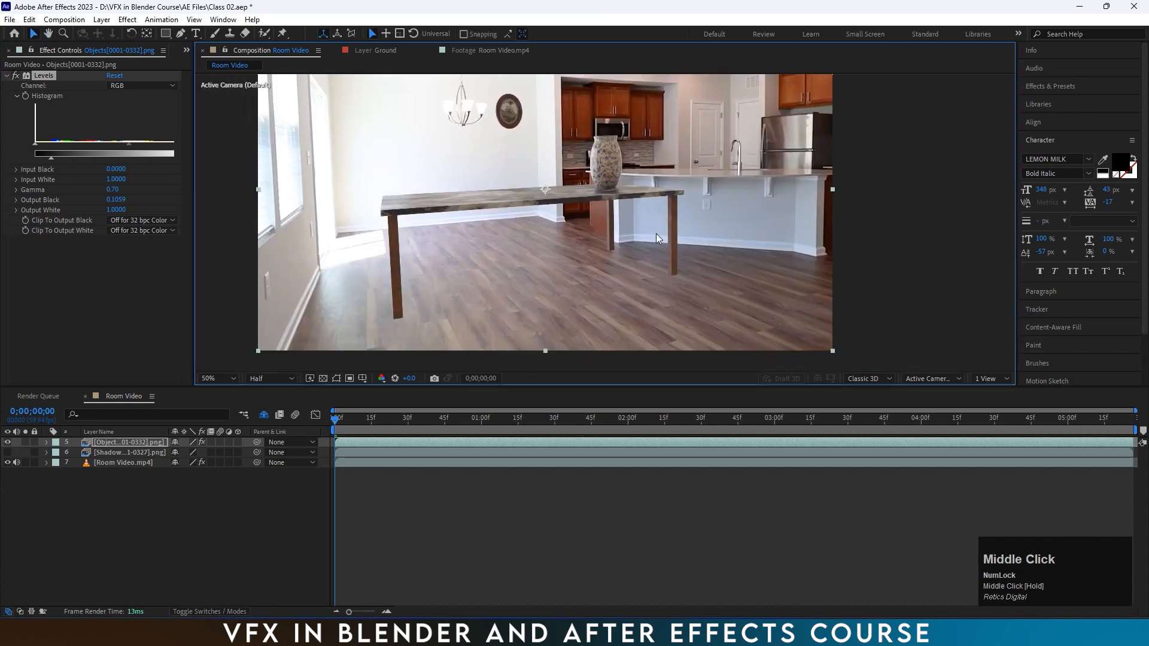
{"action": "scroll", "coordinate": [657, 234], "scroll_direction": "up", "scroll_amount": 2}
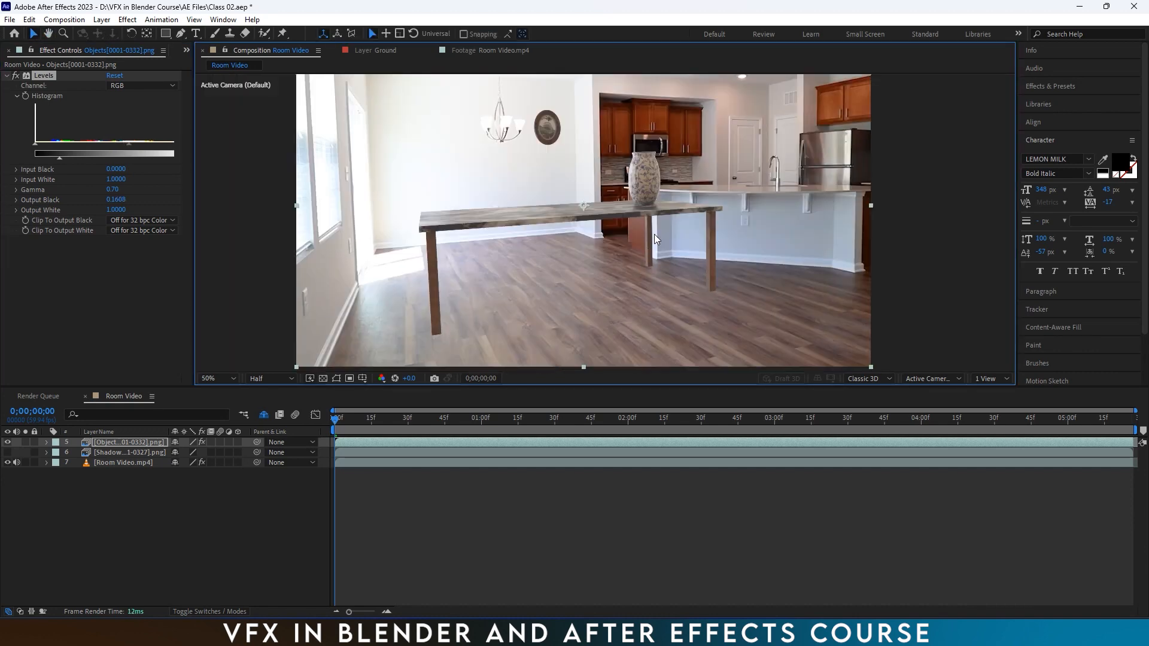
Step: Set the composition preview resolution to Full and inspect the vase's sharpness against the kitchen footage
{"action": "scroll", "coordinate": [648, 213], "scroll_direction": "up", "scroll_amount": 2}
{"action": "middle_click", "coordinate": [663, 177]}
{"action": "left_click", "coordinate": [286, 378]}
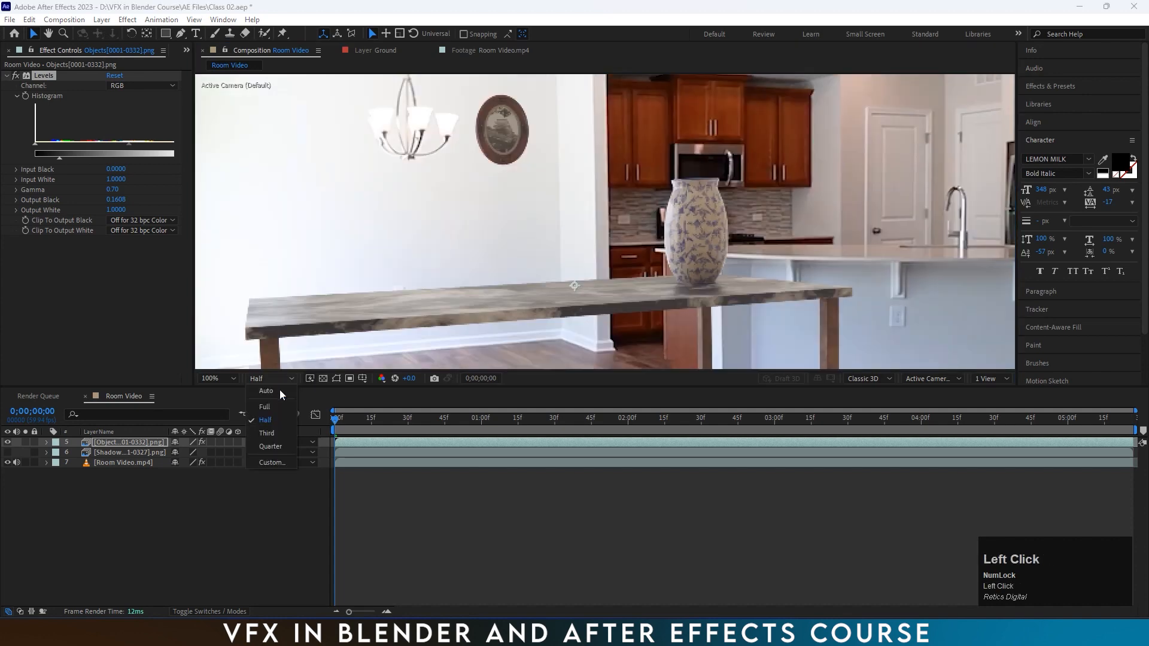
{"action": "left_click", "coordinate": [275, 405]}
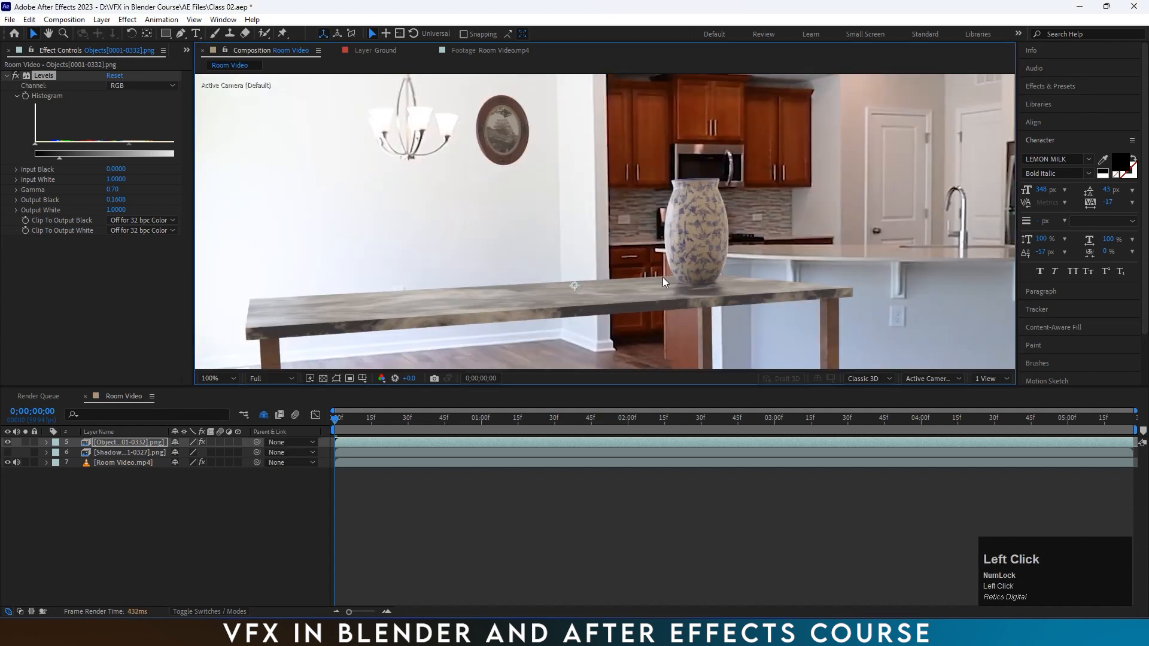
{"action": "scroll", "coordinate": [604, 277], "scroll_direction": "up", "scroll_amount": 1}
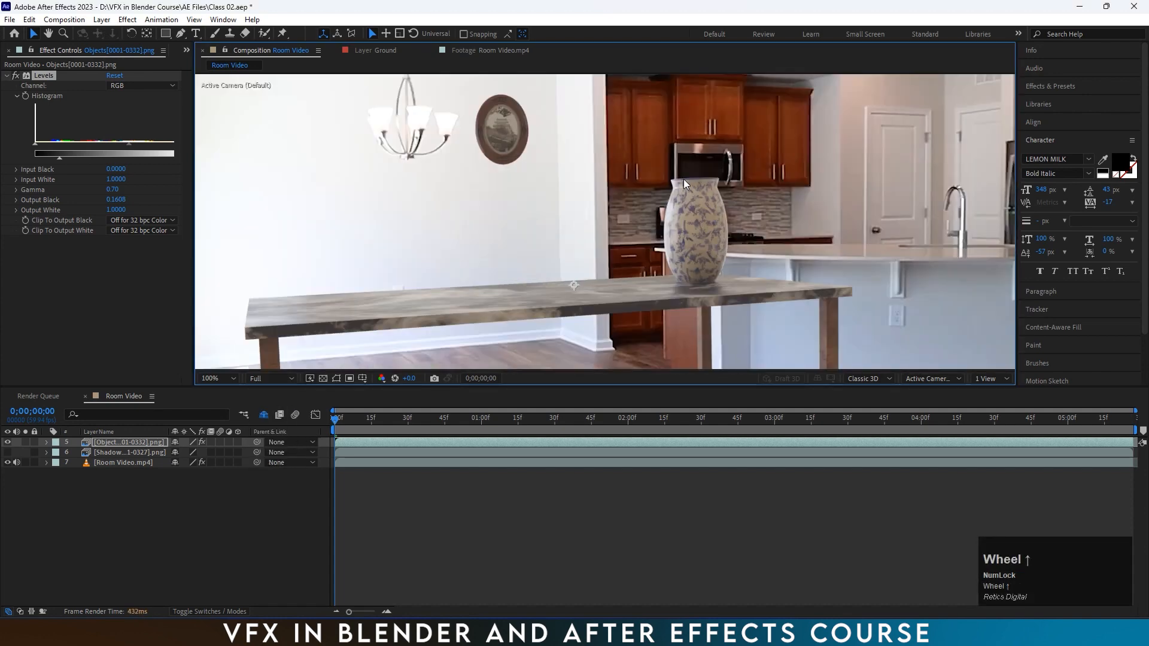
{"action": "scroll", "coordinate": [684, 178], "scroll_direction": "up", "scroll_amount": 1}
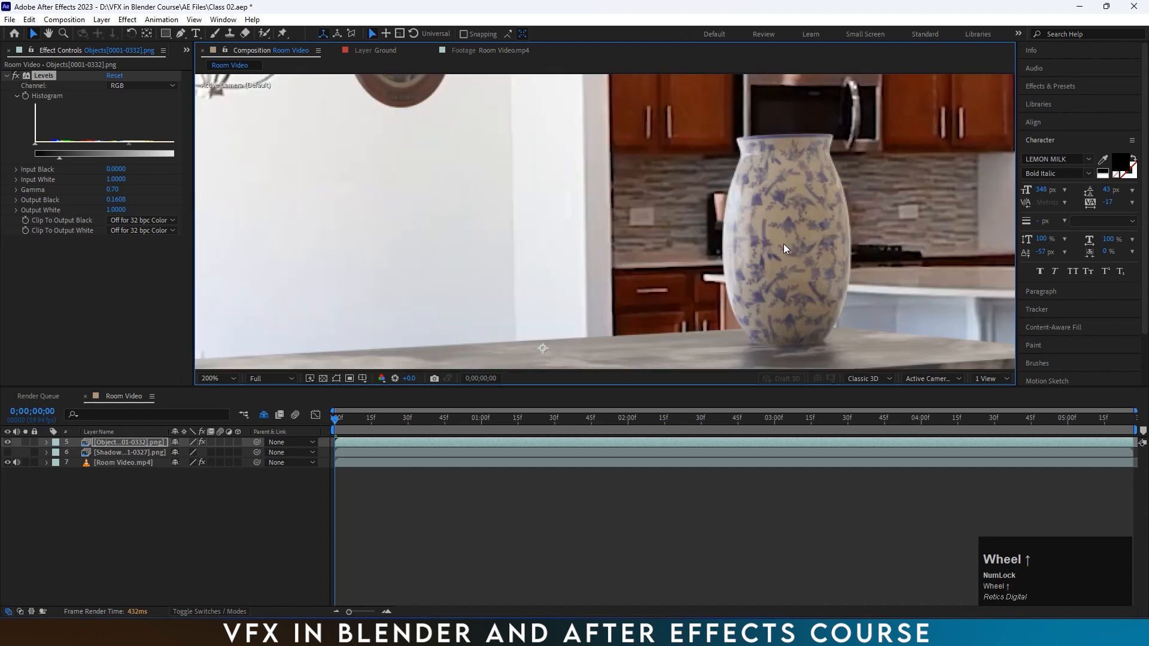
{"action": "scroll", "coordinate": [786, 248], "scroll_direction": "down", "scroll_amount": 1}
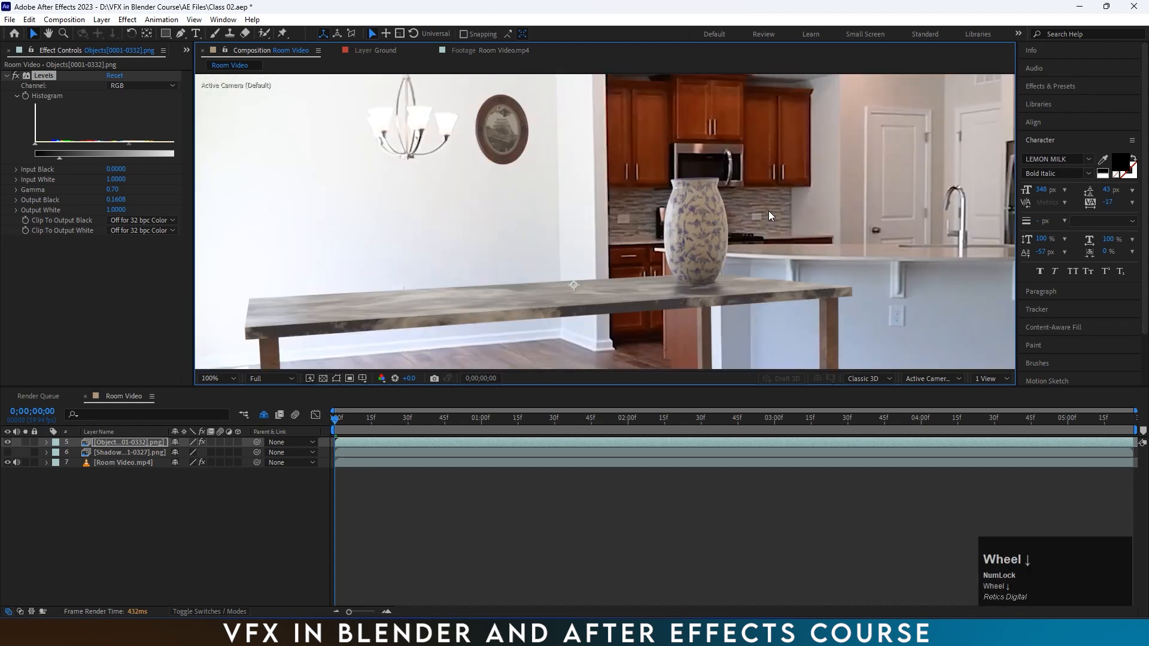
{"action": "left_click_drag", "start_coordinate": [768, 211], "coordinate": [835, 185]}
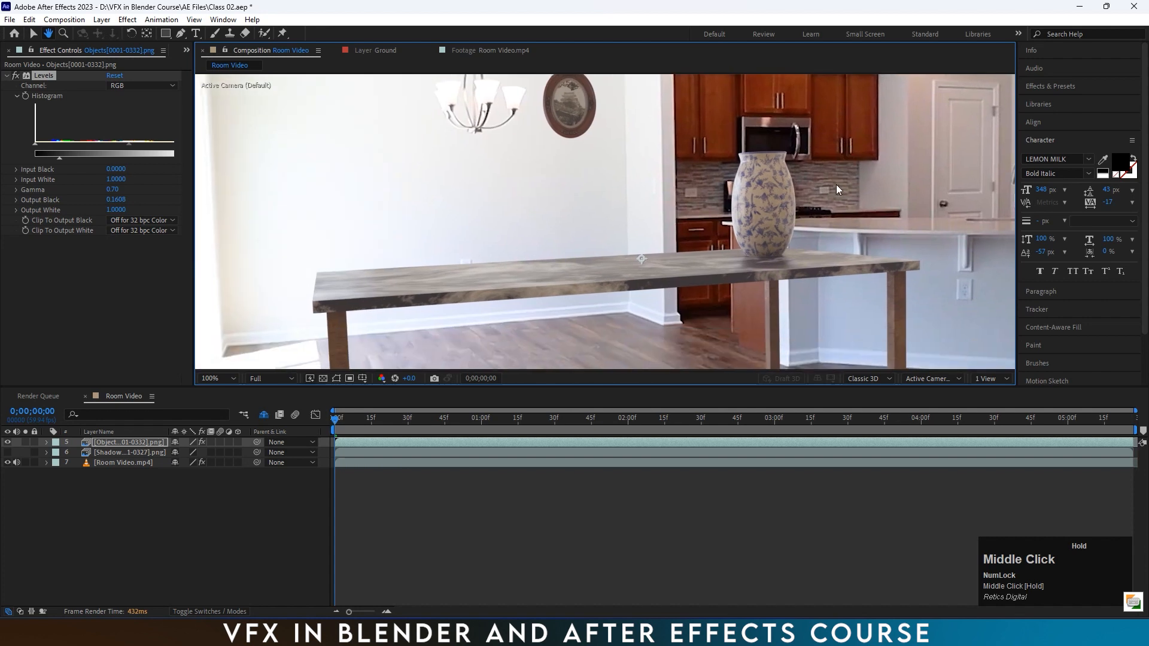
Step: Apply the Camera Lens Blur effect to the Objects layer
{"action": "left_click", "coordinate": [134, 443]}
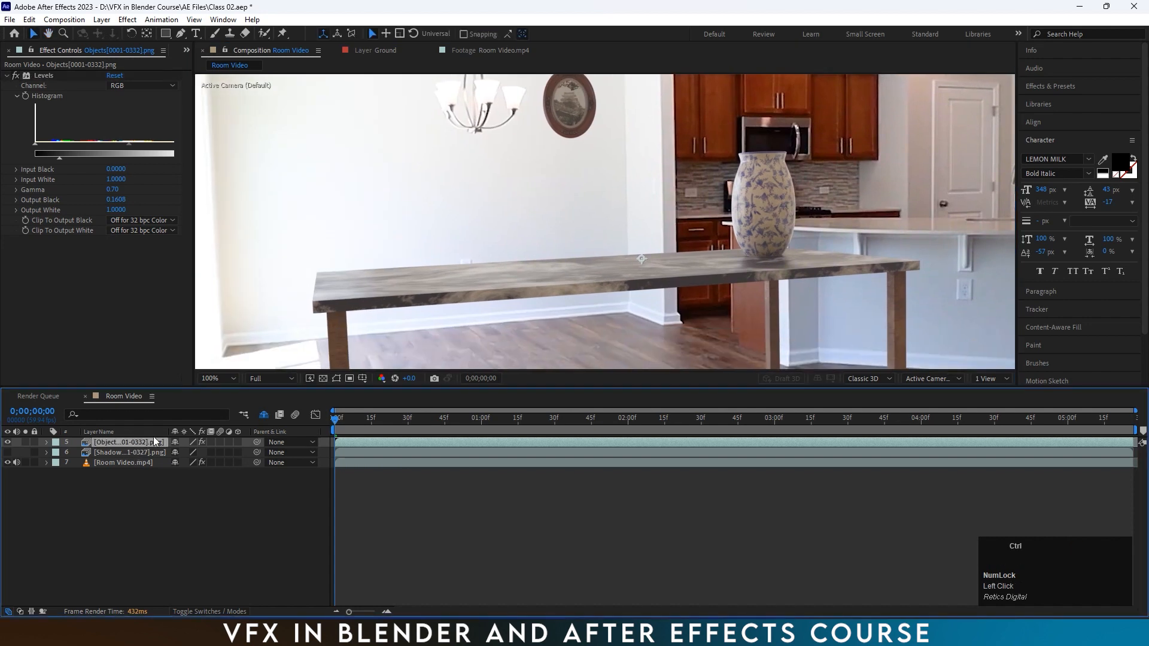
{"action": "key", "text": "ctrl+space"}
{"action": "type", "text": "ca"}
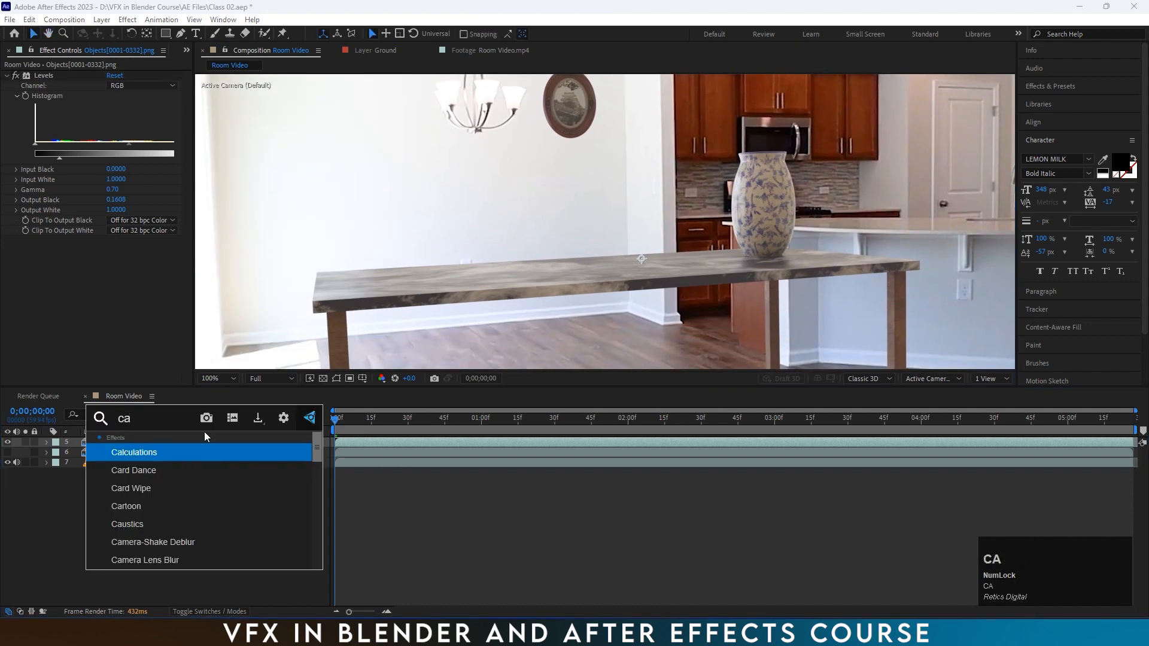
{"action": "type", "text": "mer"}
{"action": "key", "text": "Down"}
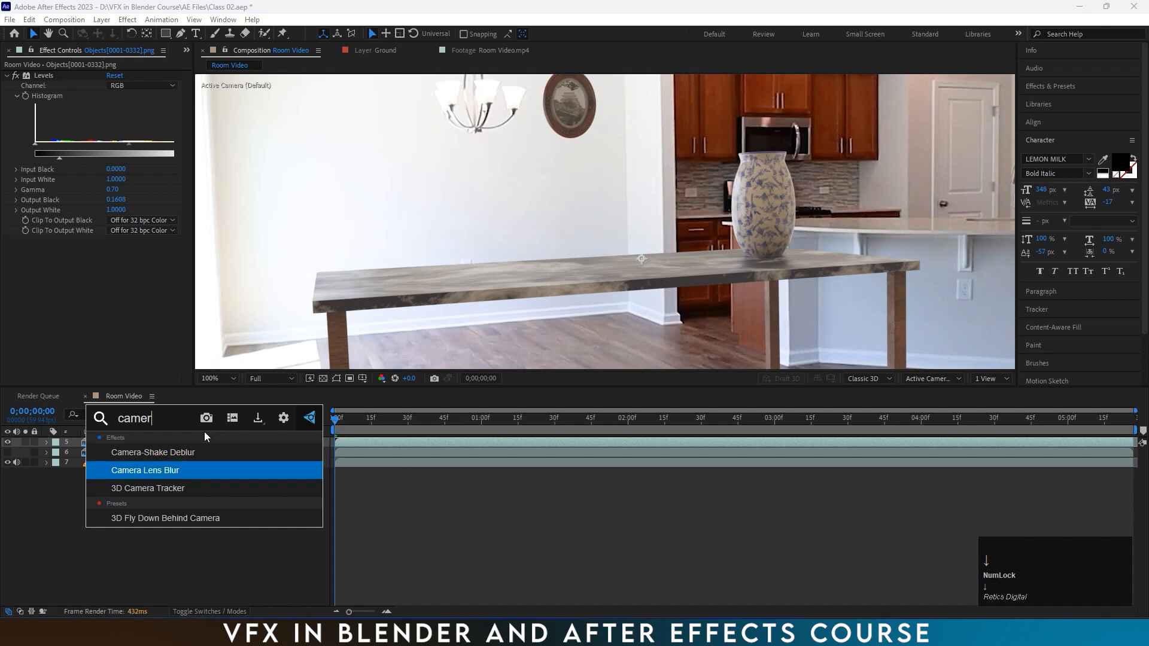
{"action": "key", "text": "Return"}
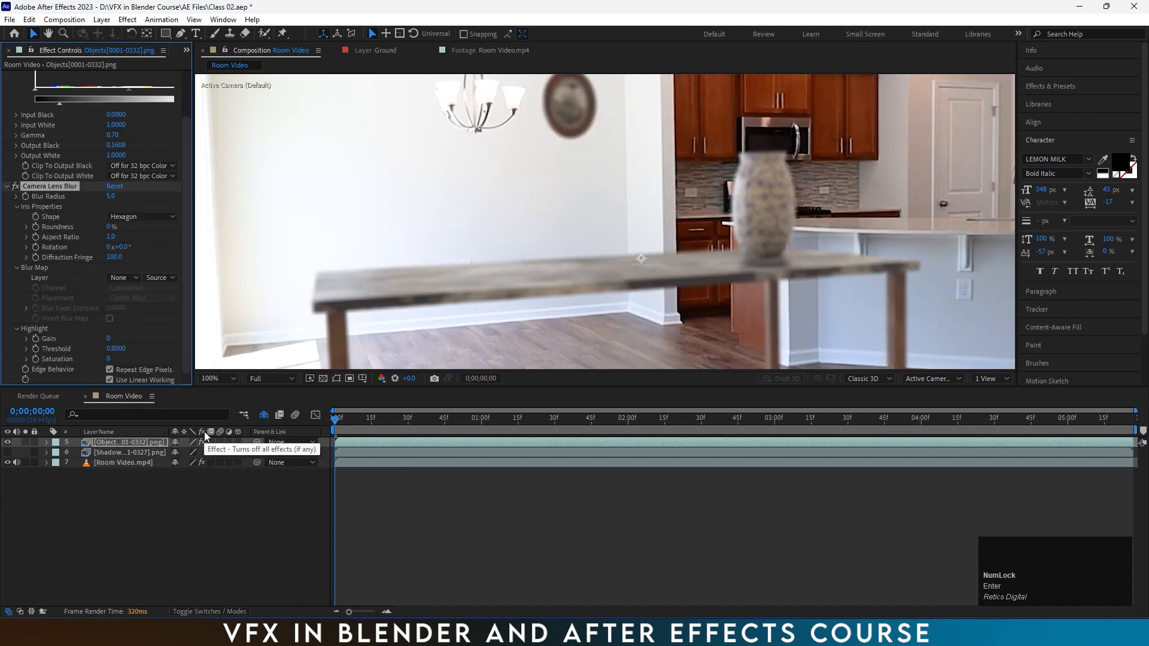
Step: Set the Camera Lens Blur radius to 1 and check the softness of the vase and table
{"action": "left_click", "coordinate": [113, 197]}
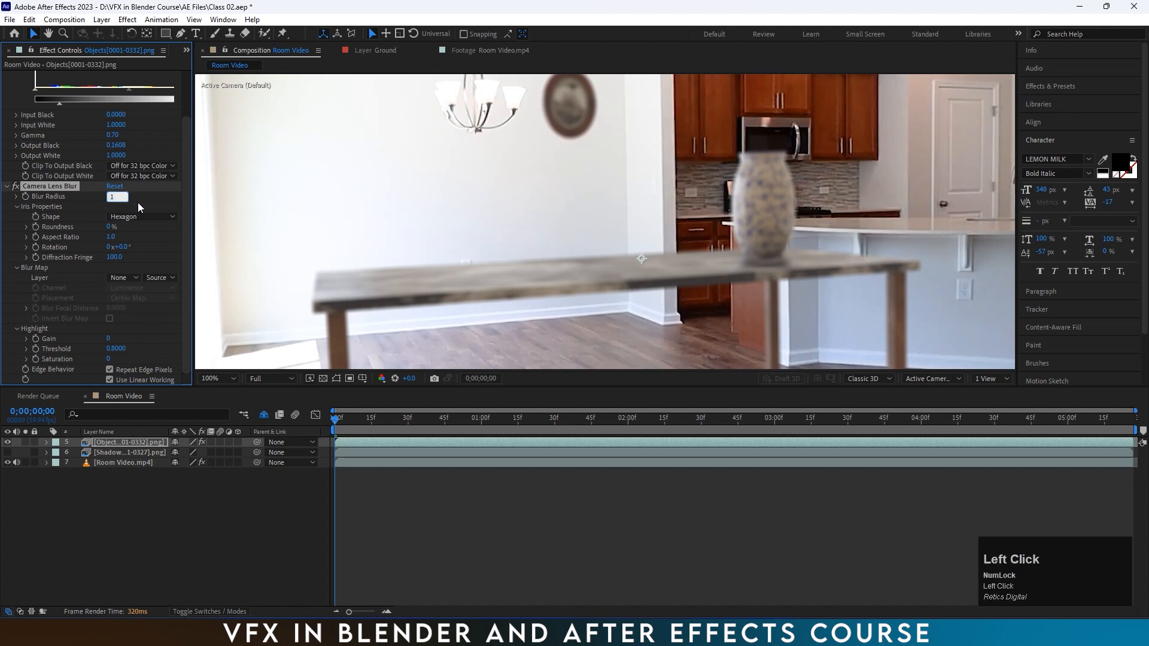
{"action": "type", "text": "1"}
{"action": "left_click", "coordinate": [140, 200]}
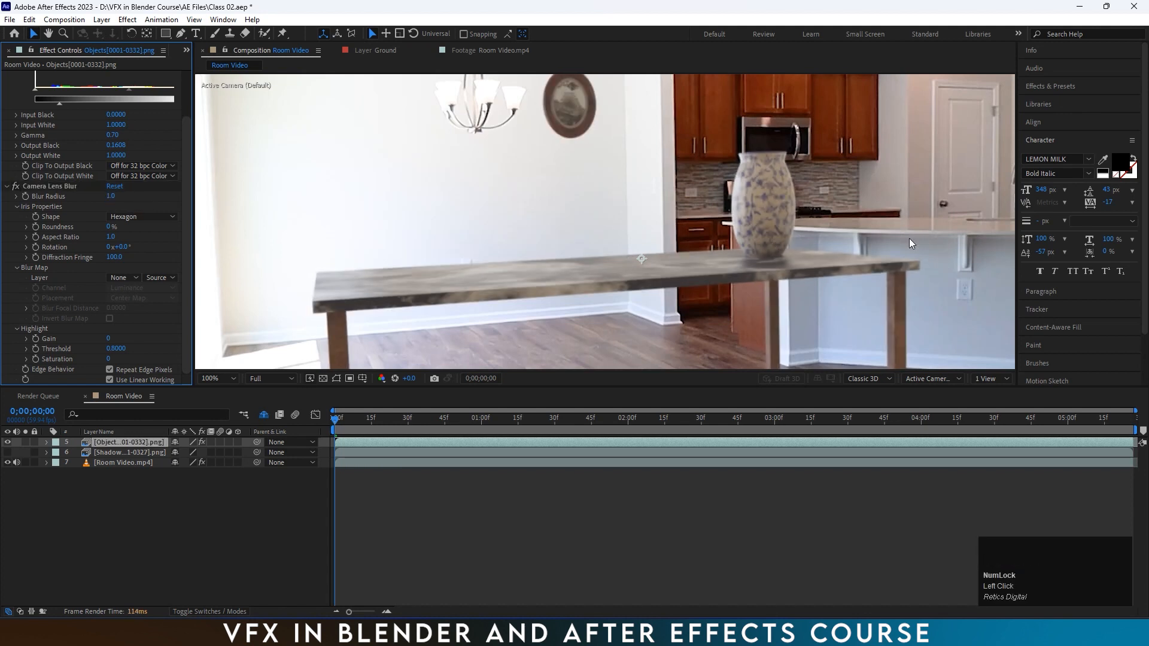
{"action": "middle_click", "coordinate": [782, 224]}
{"action": "left_click_drag", "start_coordinate": [771, 241], "coordinate": [896, 355]}
Step: Set the Camera Lens Blur radius to 0.5 and inspect the table against the footage
{"action": "left_click", "coordinate": [109, 196]}
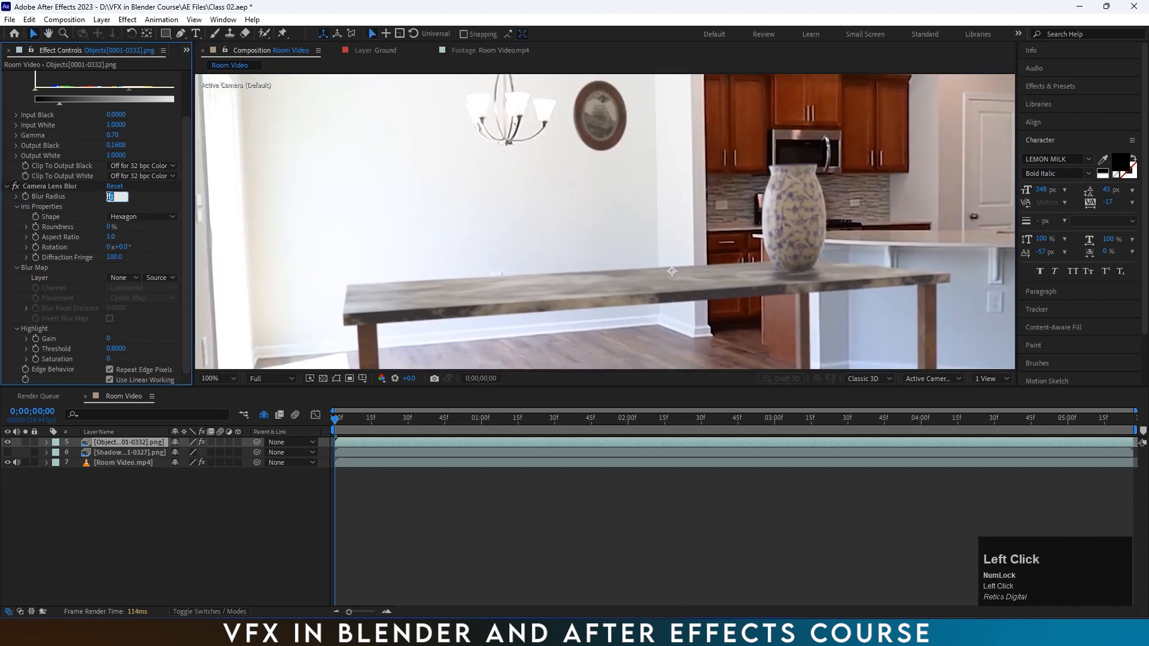
{"action": "type", "text": "0.5"}
{"action": "key", "text": "Return"}
{"action": "left_click_drag", "start_coordinate": [788, 243], "coordinate": [832, 202]}
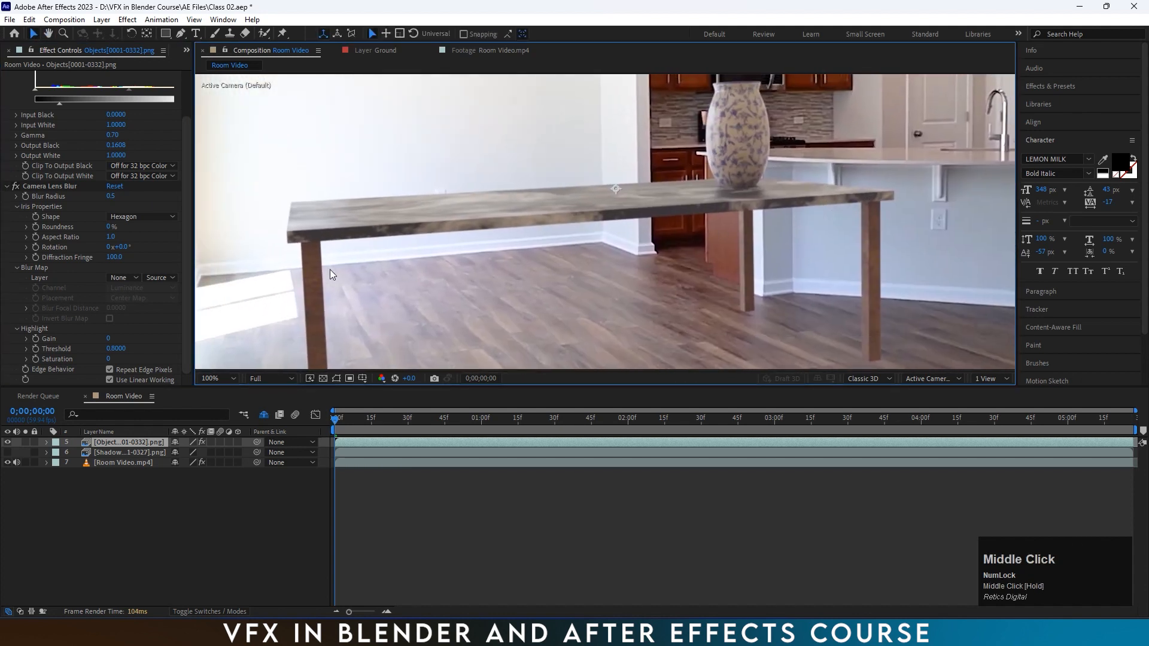
Step: Set the Camera Lens Blur radius to 0.4 and check the whole frame
{"action": "left_click", "coordinate": [111, 196]}
{"action": "type", "text": ".3"}
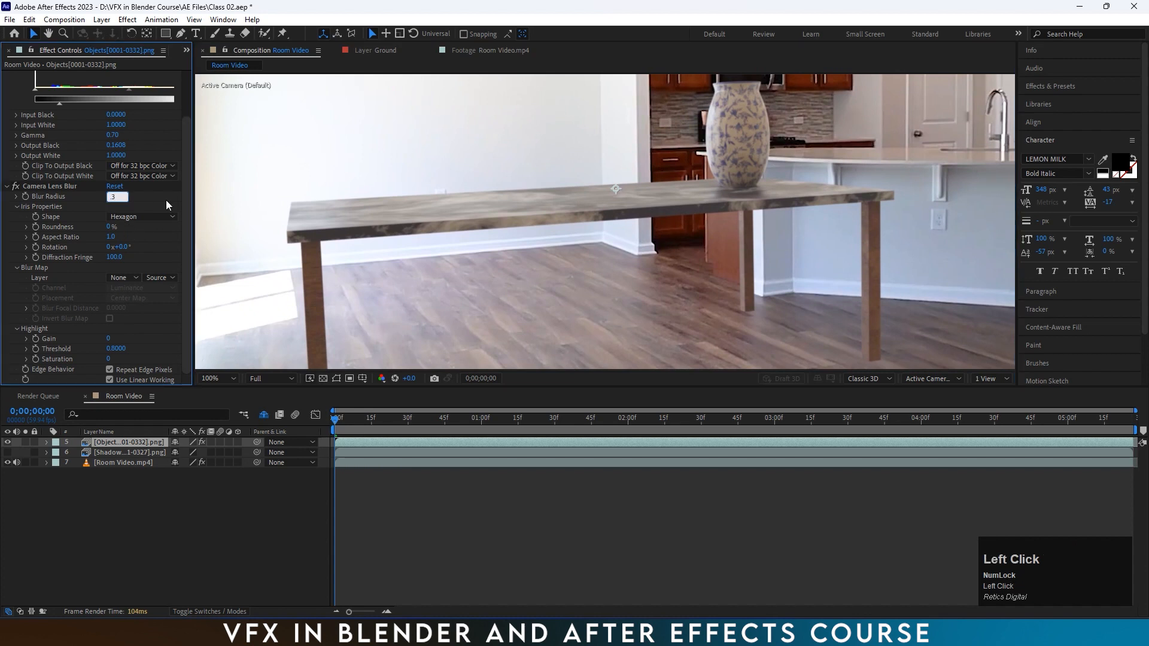
{"action": "key", "text": "Return"}
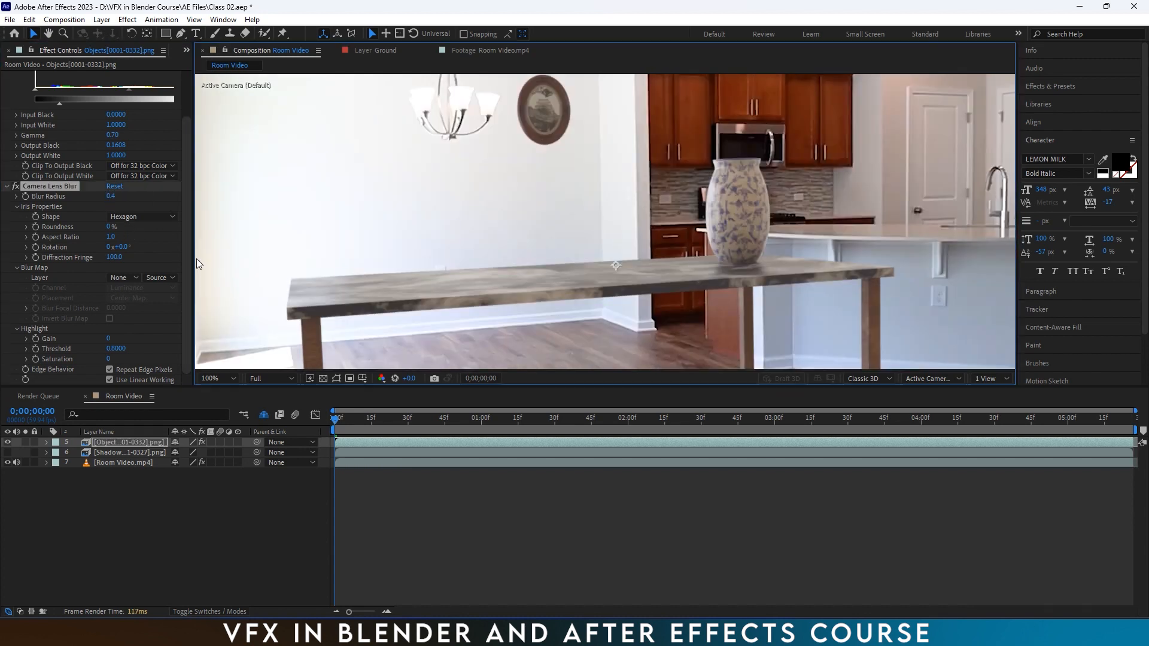
{"action": "scroll", "coordinate": [419, 261], "scroll_direction": "down", "scroll_amount": 2}
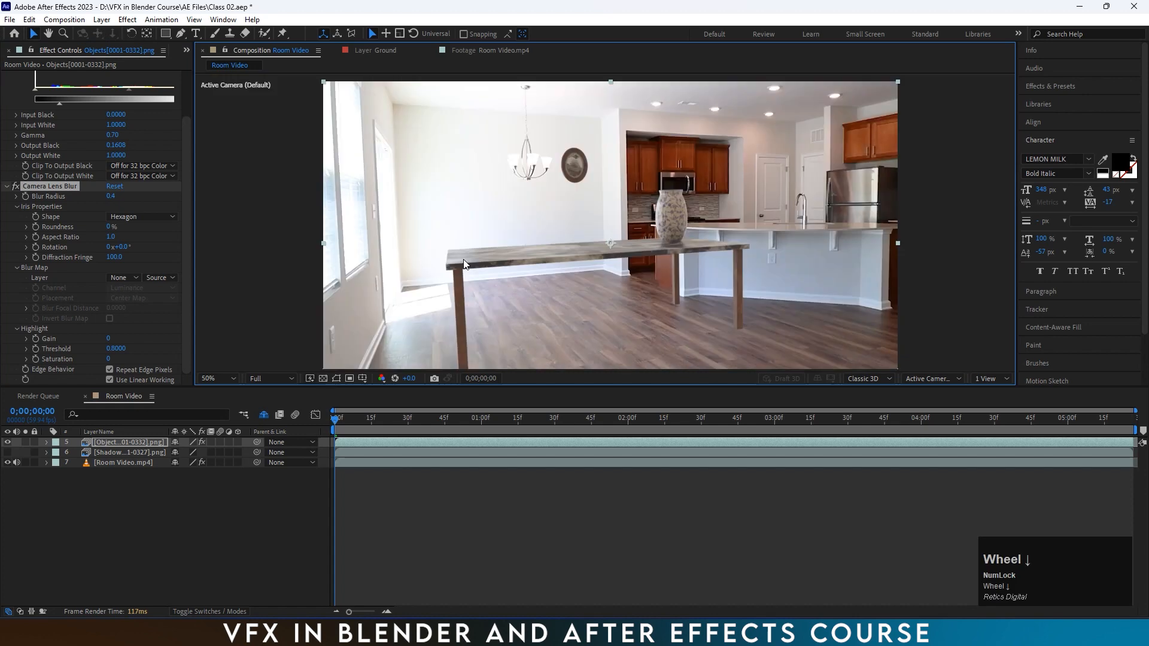
{"action": "left_click_drag", "start_coordinate": [496, 261], "coordinate": [497, 224]}
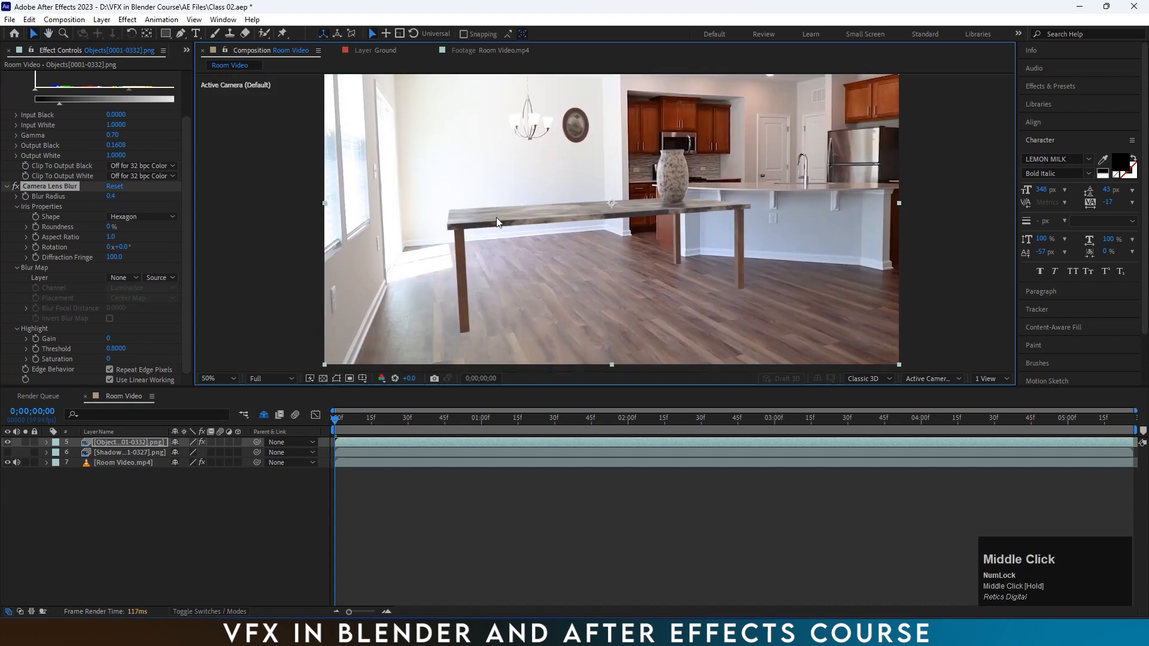
Step: At frame 0;00;00;09, make the Shadows layer visible again and apply the Levels effect to it
{"action": "left_click_drag", "start_coordinate": [394, 431], "coordinate": [357, 434]}
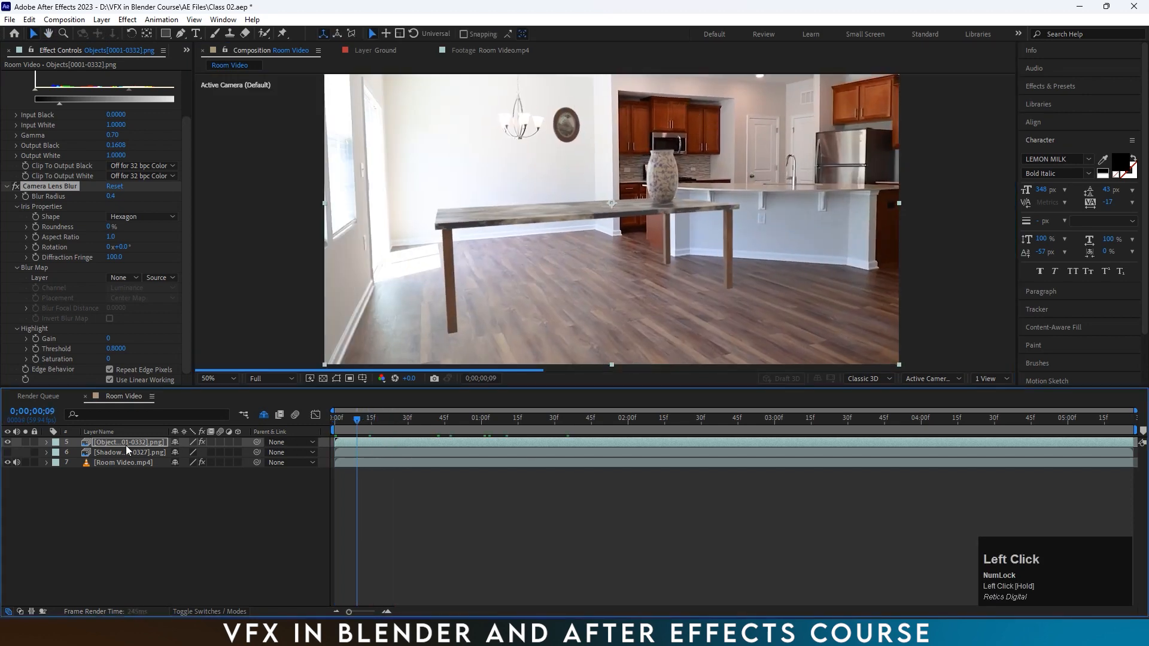
{"action": "left_click", "coordinate": [8, 453]}
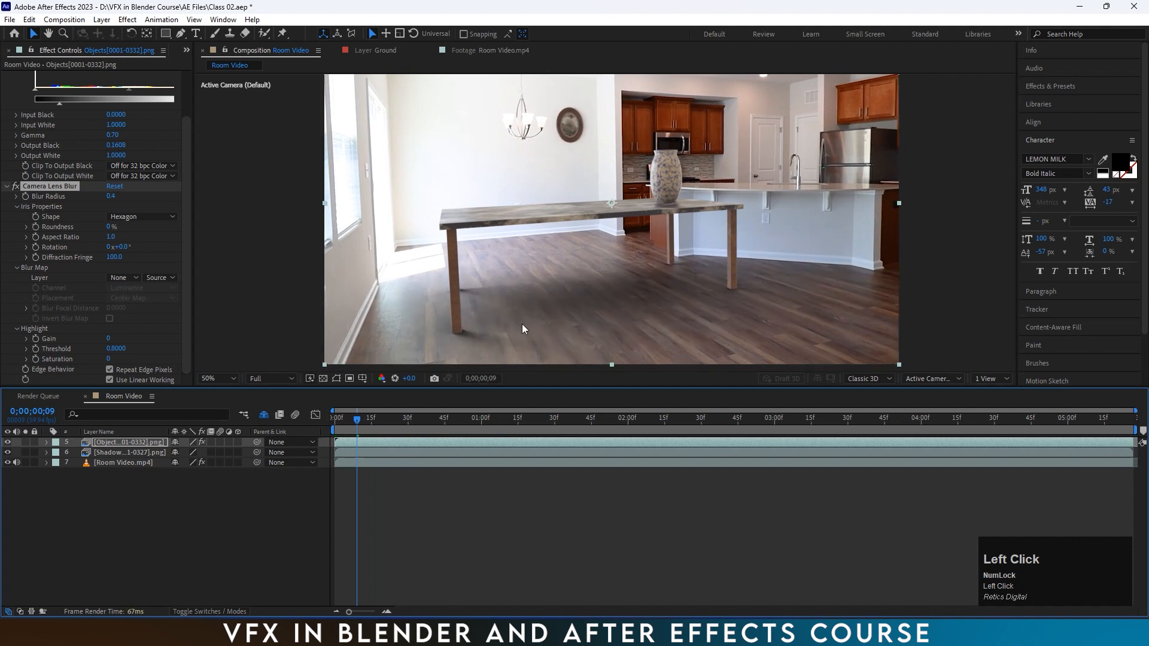
{"action": "left_click", "coordinate": [127, 454]}
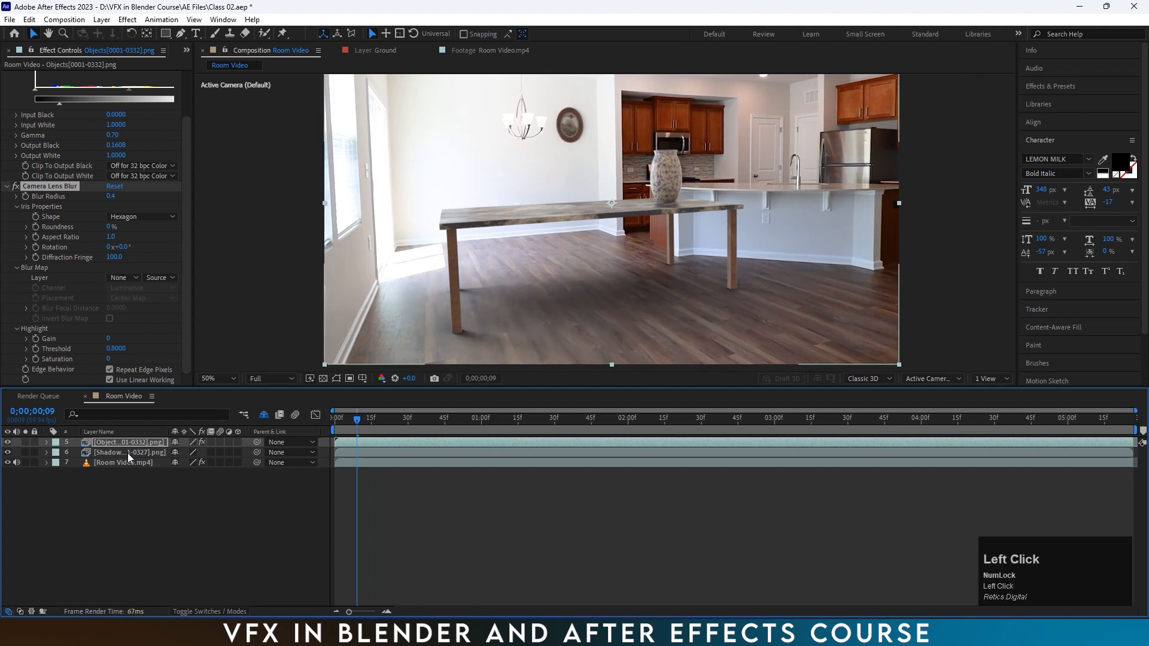
{"action": "key", "text": "ctrl+space"}
{"action": "type", "text": "leve"}
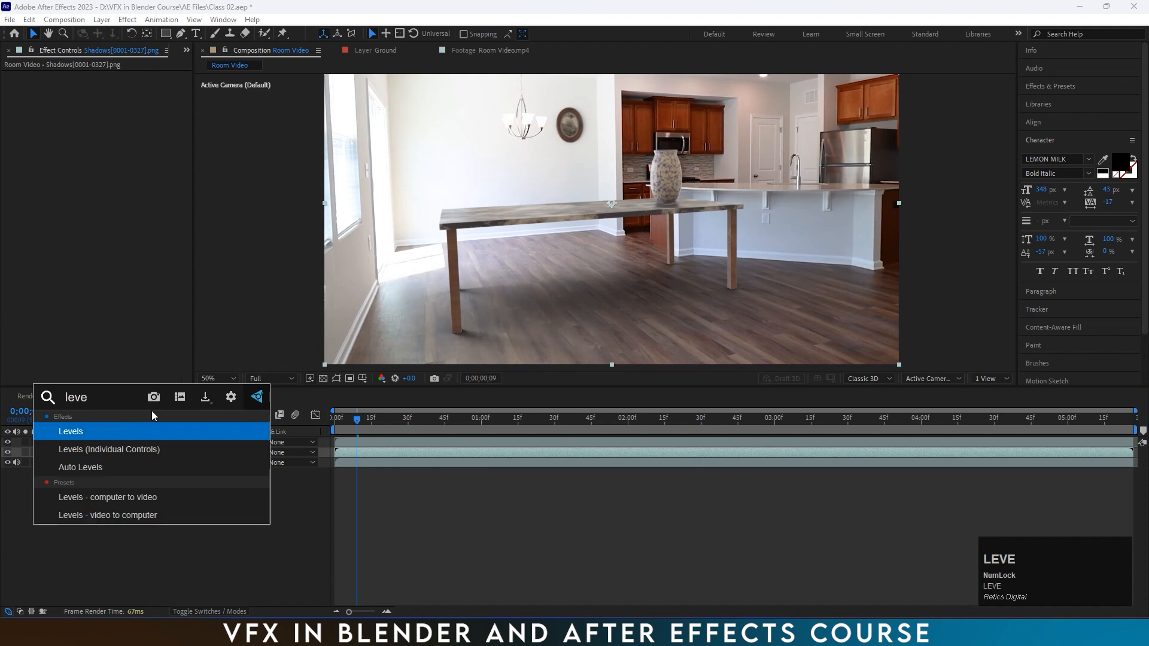
{"action": "key", "text": "Return"}
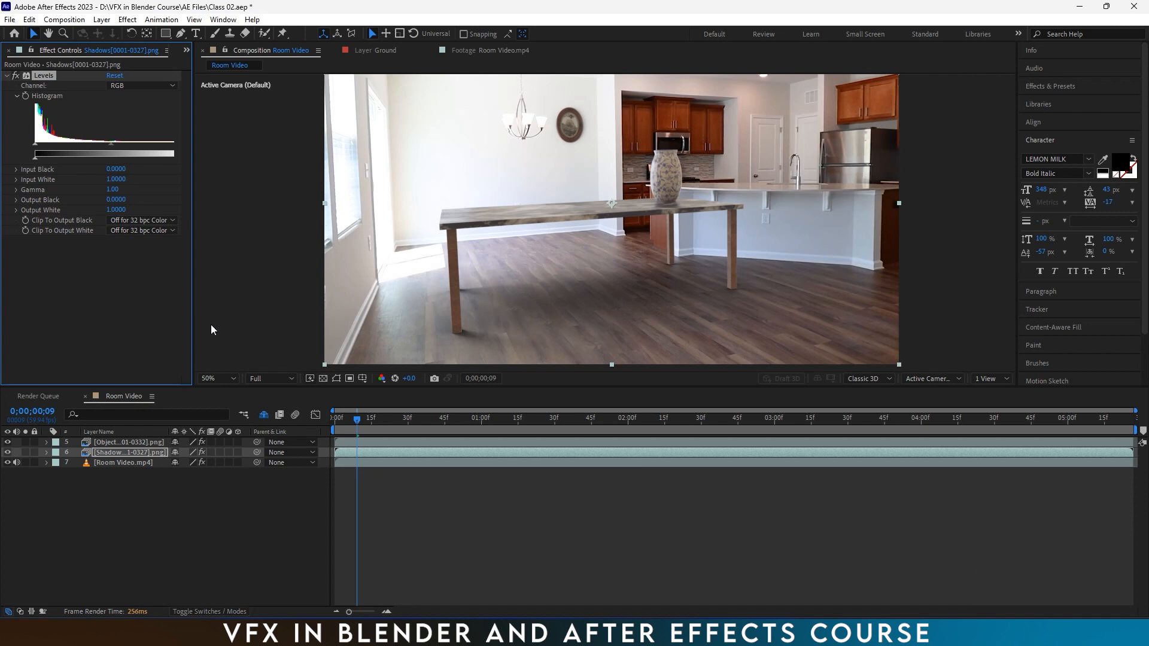
Step: Lighten the Shadows layer by raising the Levels Output Black to 0.2039, checking the shadow around the table's front leg
{"action": "key", "text": "space"}
{"action": "left_click_drag", "start_coordinate": [444, 335], "coordinate": [570, 249]}
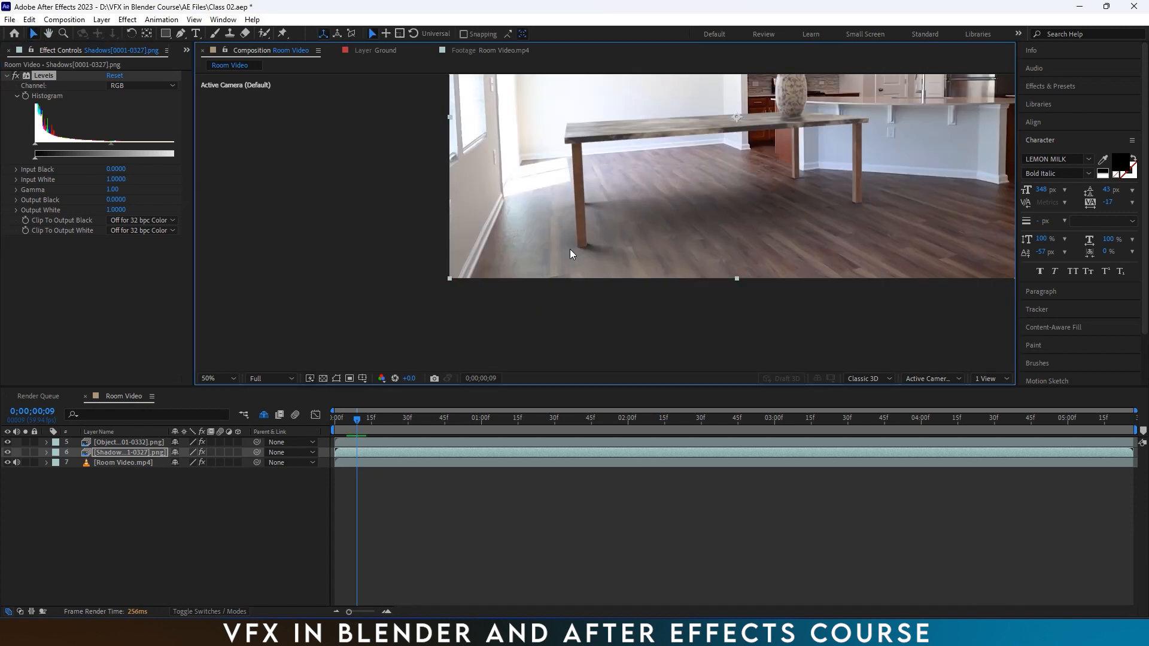
{"action": "scroll", "coordinate": [575, 257], "scroll_direction": "up", "scroll_amount": 2}
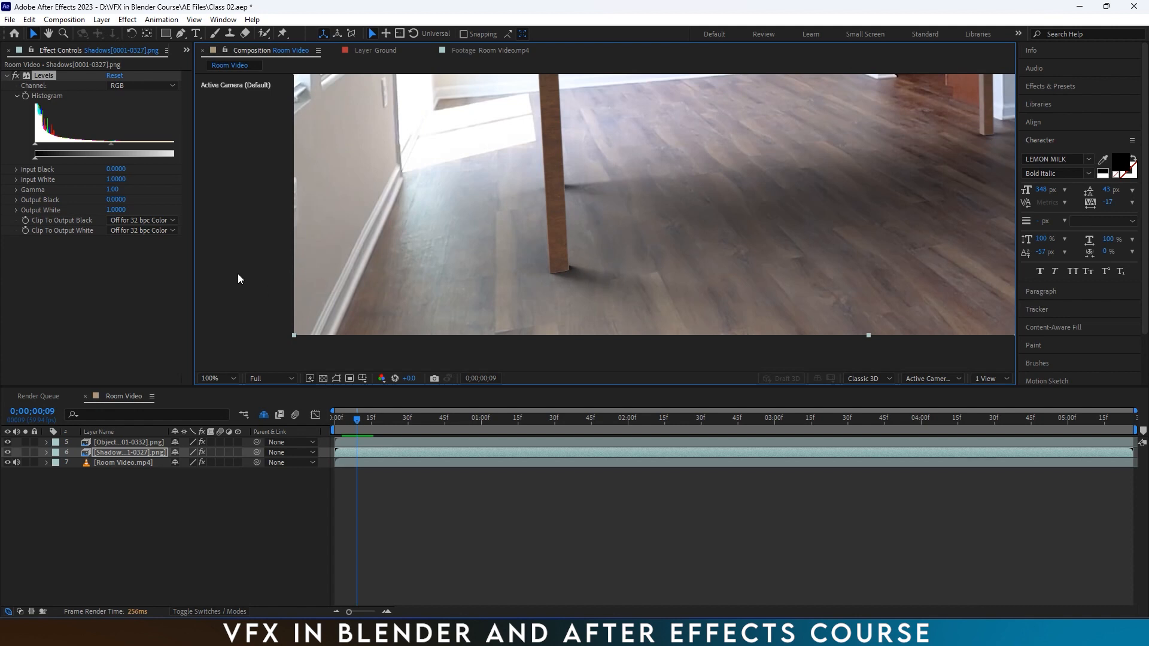
{"action": "left_click_drag", "start_coordinate": [33, 157], "coordinate": [60, 161]}
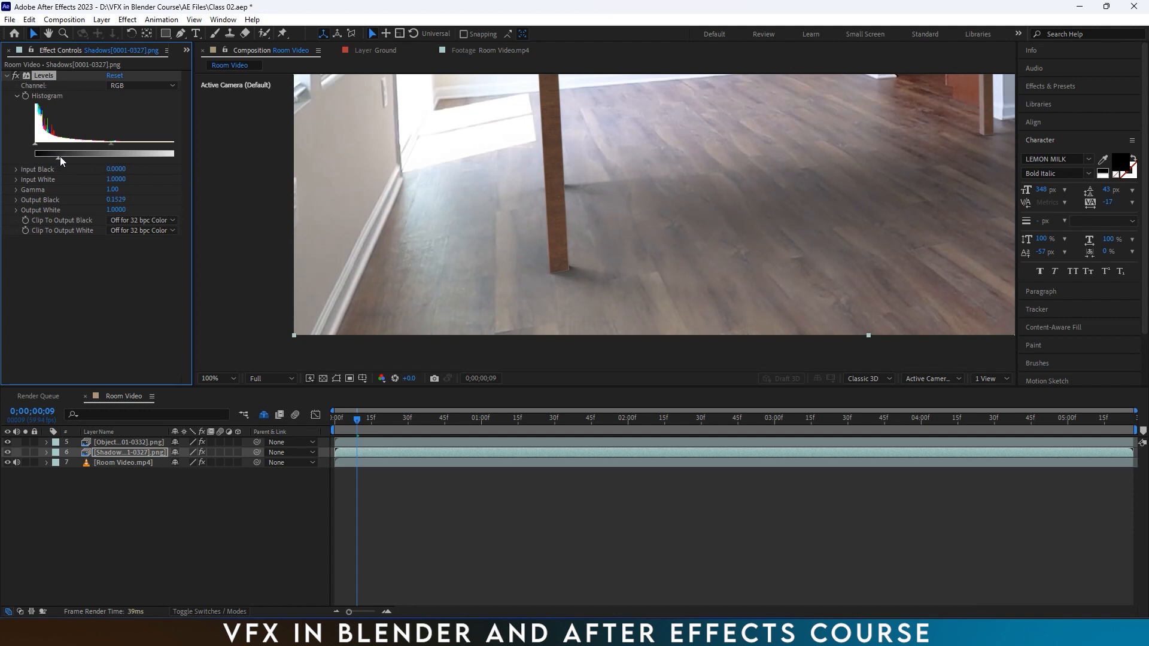
{"action": "mouse_move", "coordinate": [59, 158]}
{"action": "left_mouse_down"}
{"action": "mouse_move", "coordinate": [84, 161]}
{"action": "mouse_move", "coordinate": [66, 162]}
{"action": "left_mouse_up"}
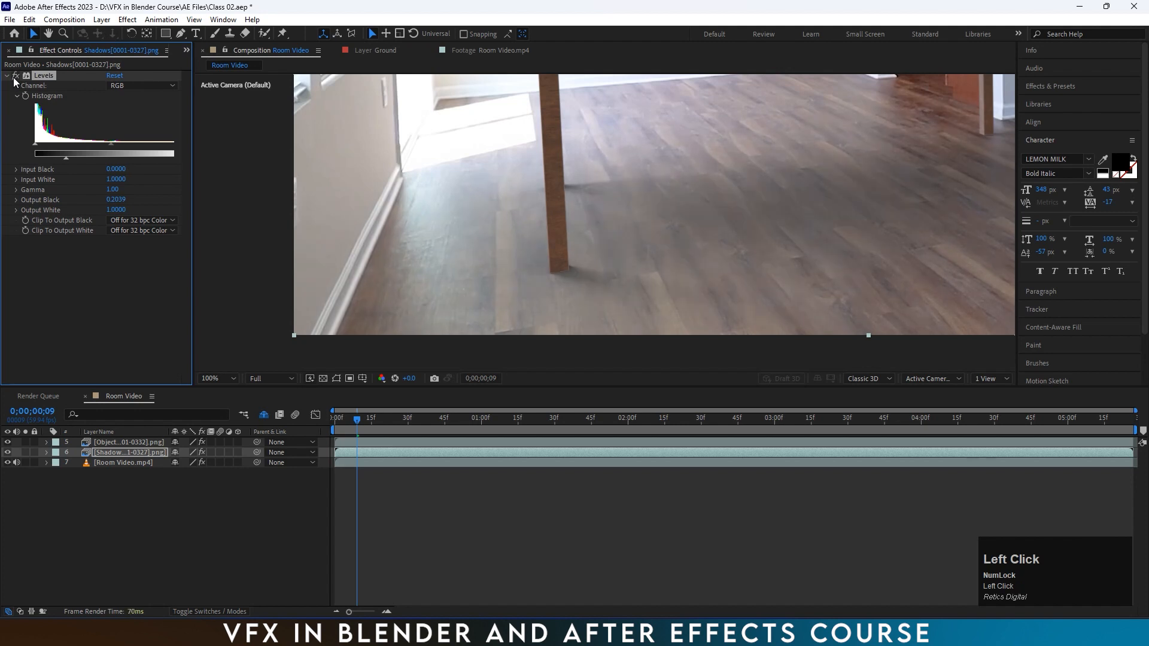
{"action": "scroll", "coordinate": [546, 186], "scroll_direction": "down", "scroll_amount": 2}
{"action": "middle_click", "coordinate": [575, 286]}
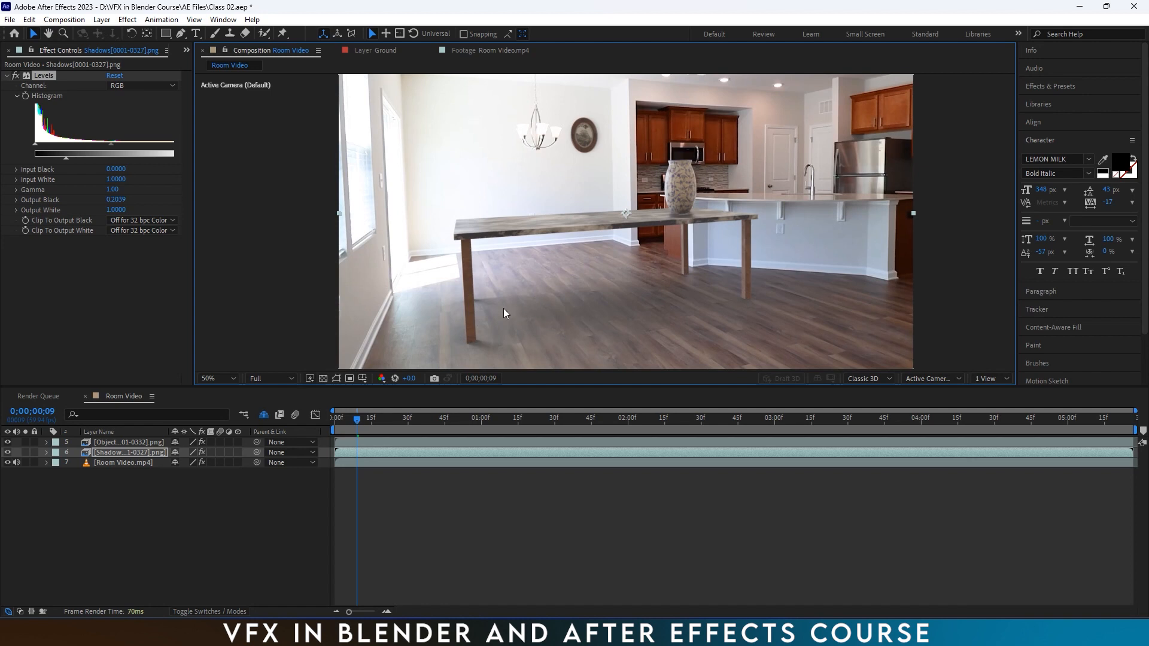
Step: Copy the Camera Lens Blur effect from the Objects layer onto the Shadows layer
{"action": "left_click", "coordinate": [113, 443]}
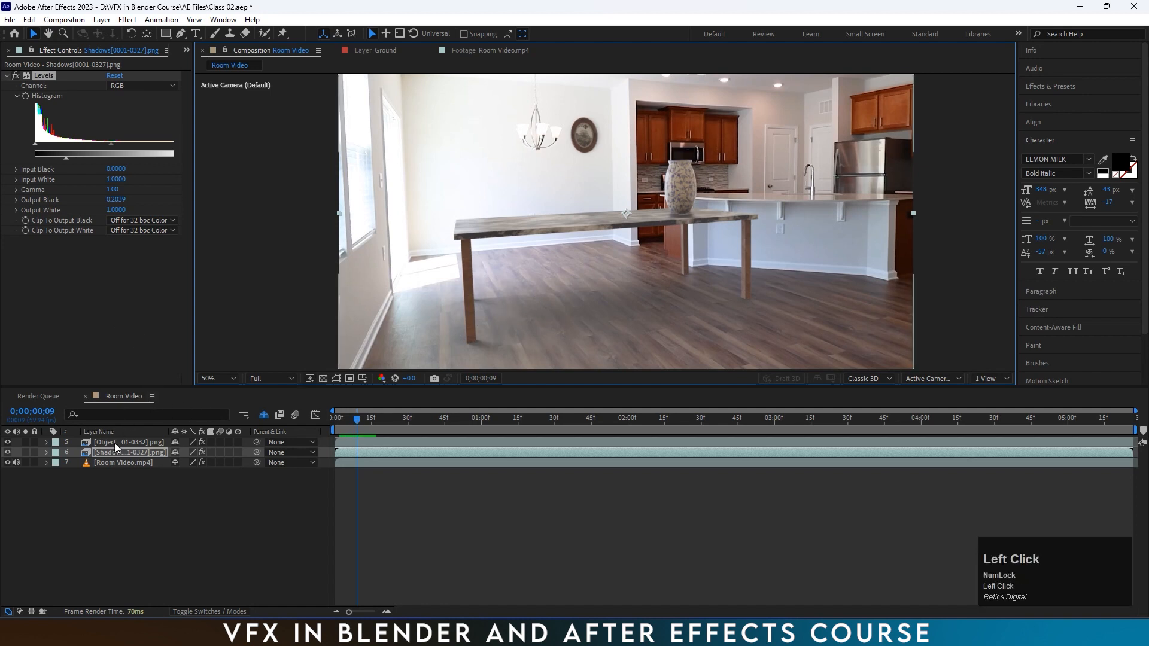
{"action": "left_click", "coordinate": [53, 243]}
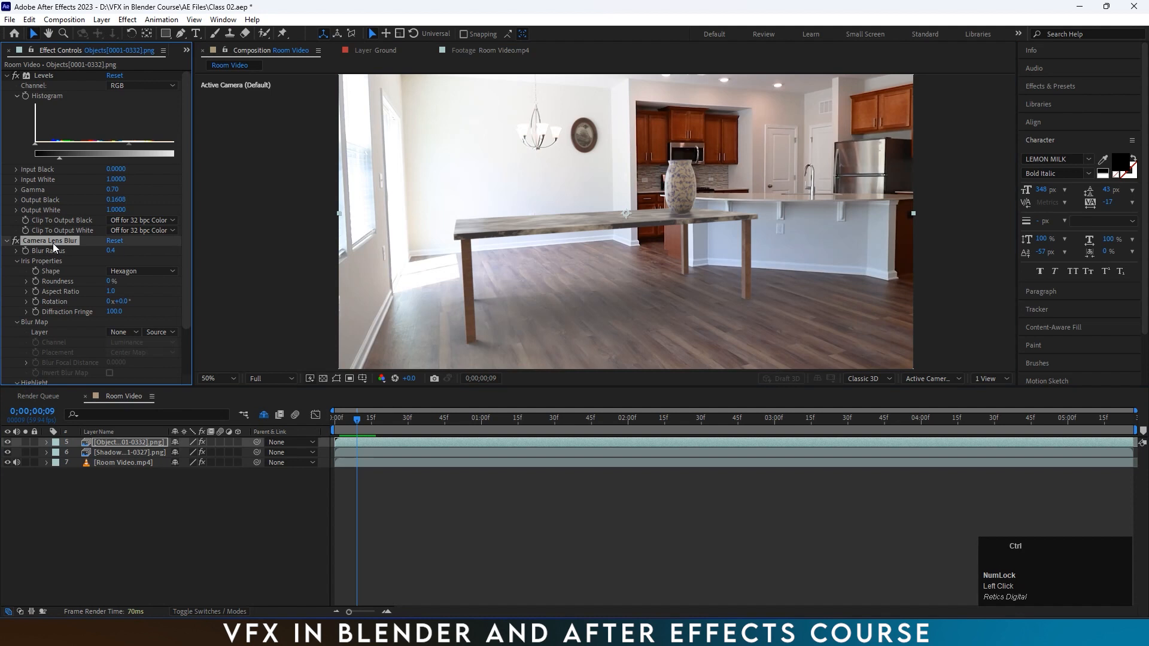
{"action": "key", "text": "ctrl+c"}
{"action": "left_click", "coordinate": [124, 454]}
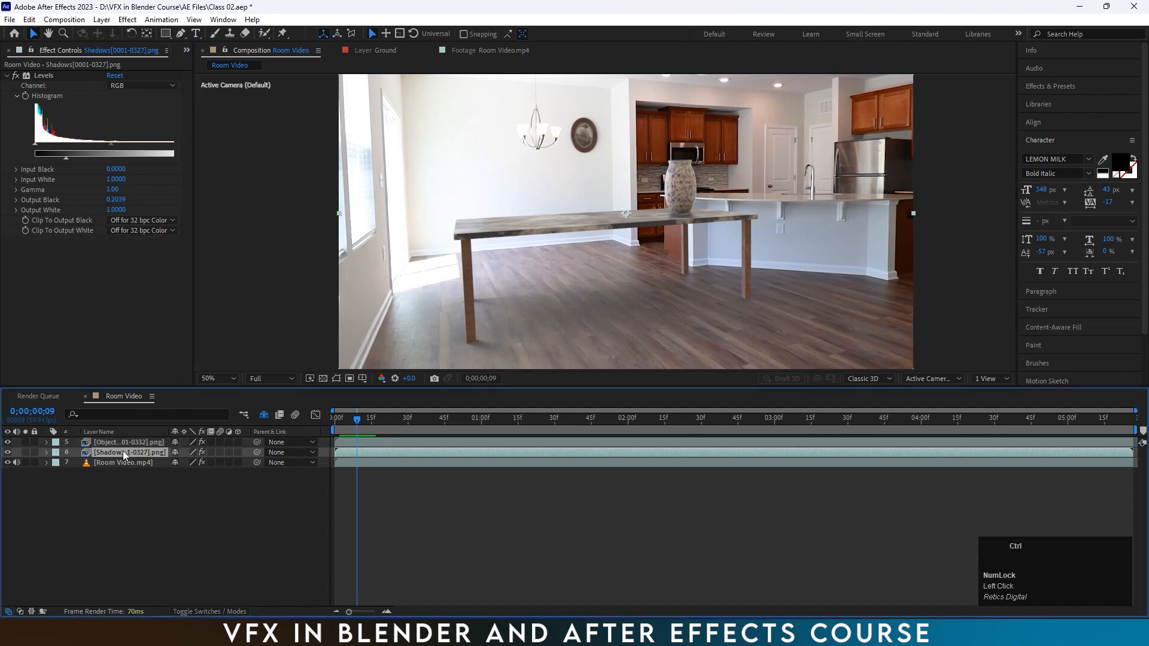
{"action": "key", "text": "ctrl+v"}
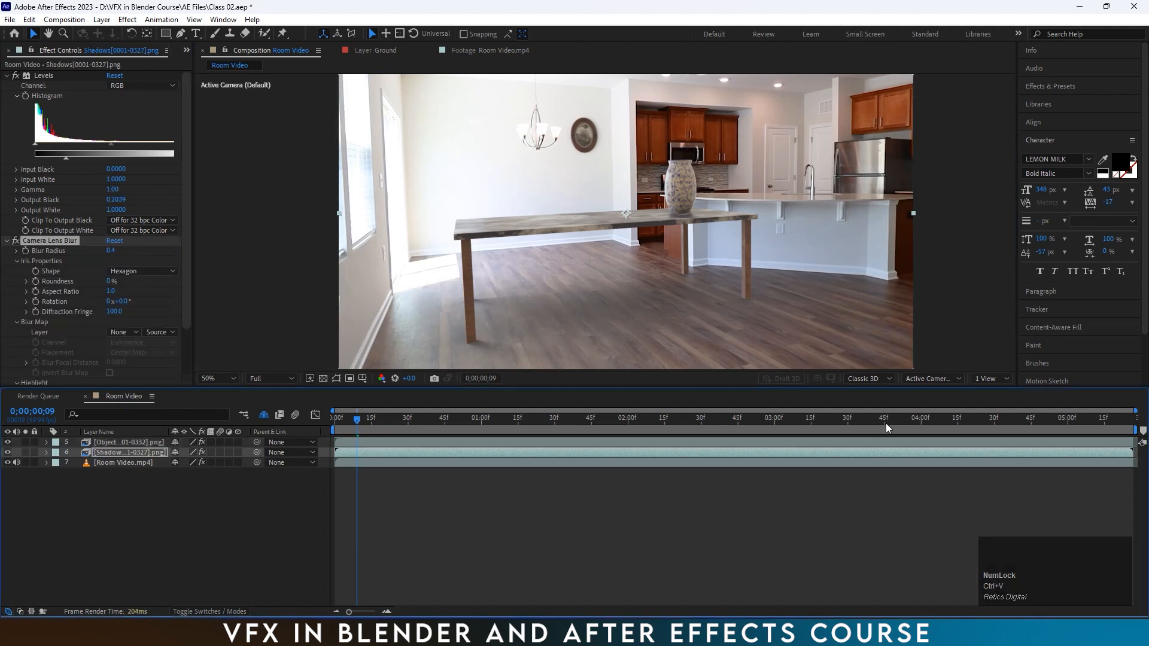
Step: Check the table, vase and framed wall painting against the footage at several frames, ending at 0;00;00;21
{"action": "left_click_drag", "start_coordinate": [887, 422], "coordinate": [961, 422]}
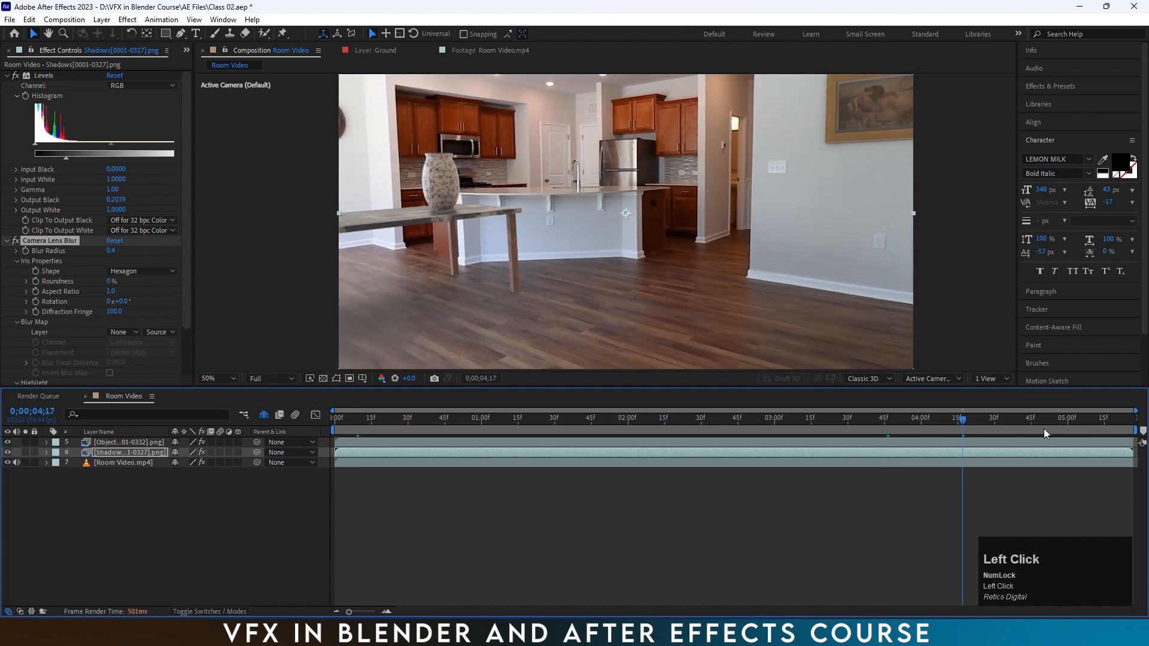
{"action": "mouse_move", "coordinate": [1043, 428]}
{"action": "left_mouse_down"}
{"action": "mouse_move", "coordinate": [1079, 429]}
{"action": "mouse_move", "coordinate": [1059, 419]}
{"action": "left_mouse_up"}
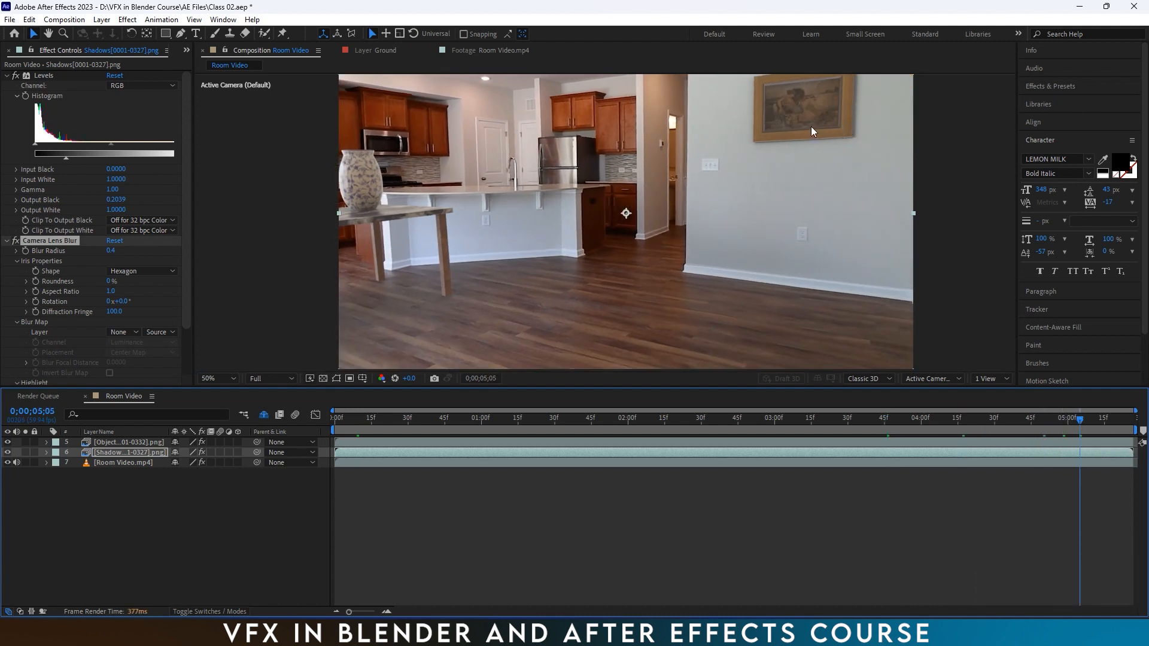
{"action": "scroll", "coordinate": [811, 127], "scroll_direction": "up", "scroll_amount": 1}
{"action": "mouse_move", "coordinate": [798, 115]}
{"action": "left_mouse_down"}
{"action": "mouse_move", "coordinate": [783, 169]}
{"action": "mouse_move", "coordinate": [472, 305]}
{"action": "left_mouse_up"}
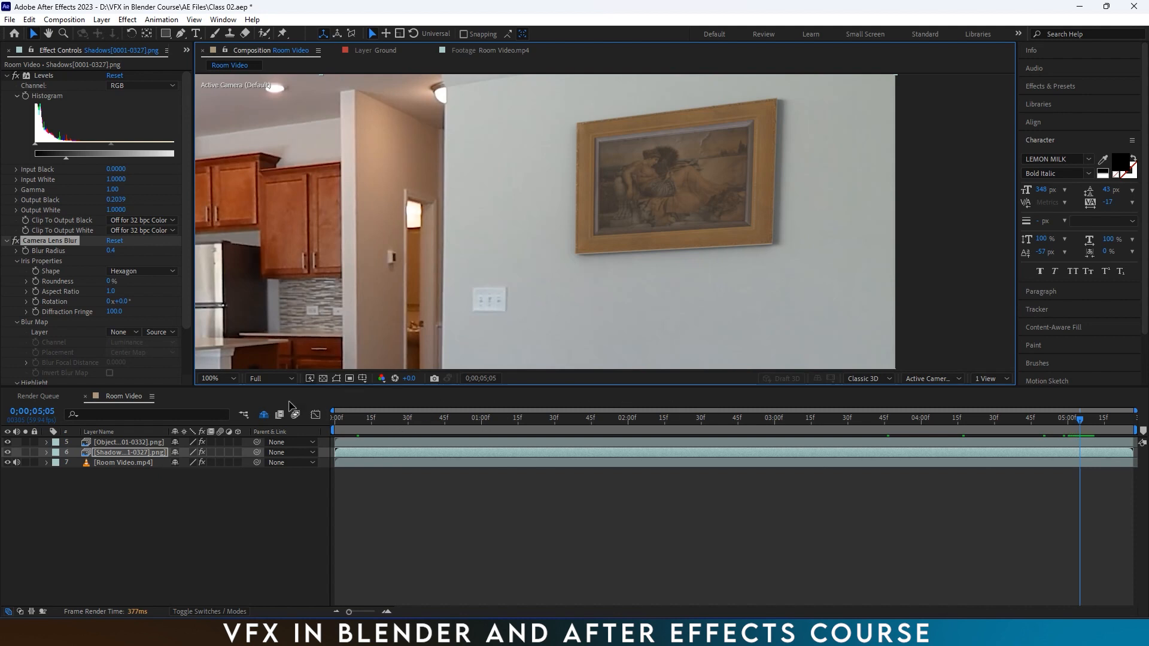
{"action": "left_click", "coordinate": [217, 378]}
{"action": "left_click", "coordinate": [273, 402]}
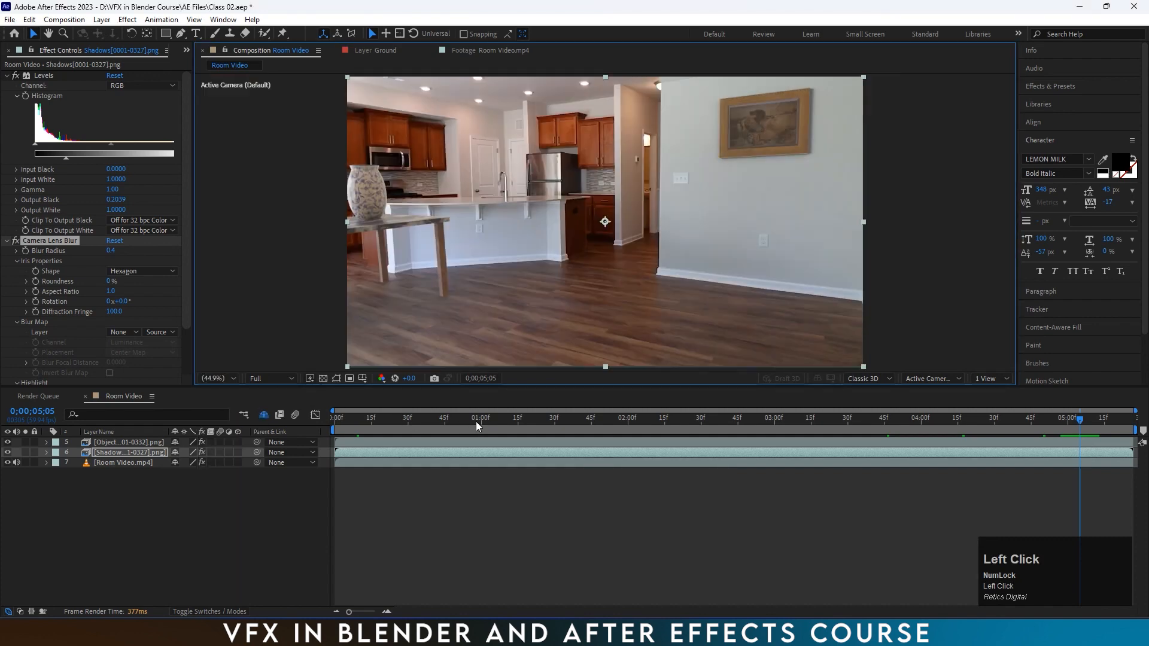
{"action": "left_click_drag", "start_coordinate": [476, 422], "coordinate": [385, 433]}
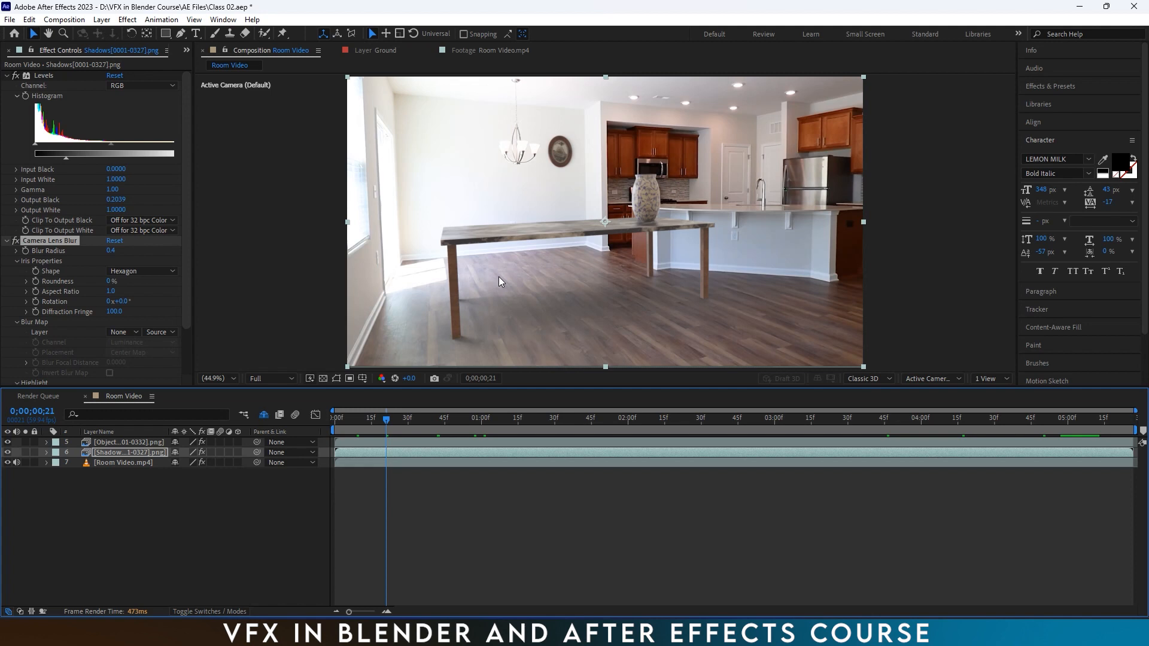
Step: Duplicate the Room Video.mp4 layer, place the copy above the Objects layer and remove its 3D Camera Tracker effect
{"action": "left_click", "coordinate": [103, 465]}
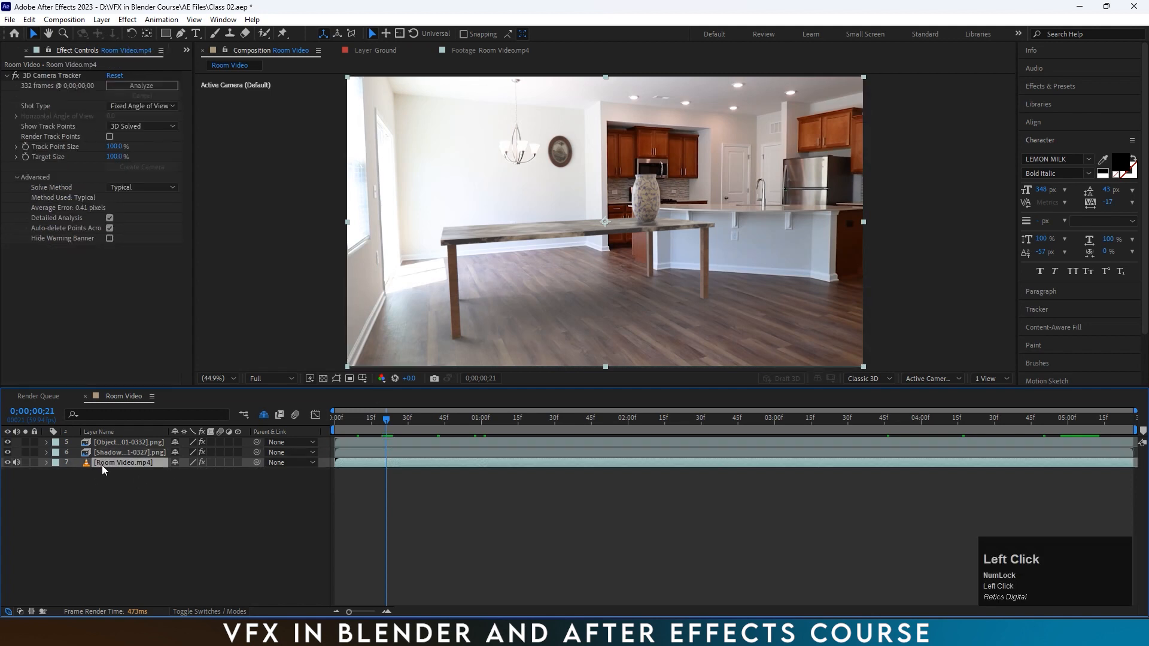
{"action": "key", "text": "ctrl+d"}
{"action": "left_click_drag", "start_coordinate": [104, 464], "coordinate": [103, 441]}
{"action": "left_click", "coordinate": [59, 76]}
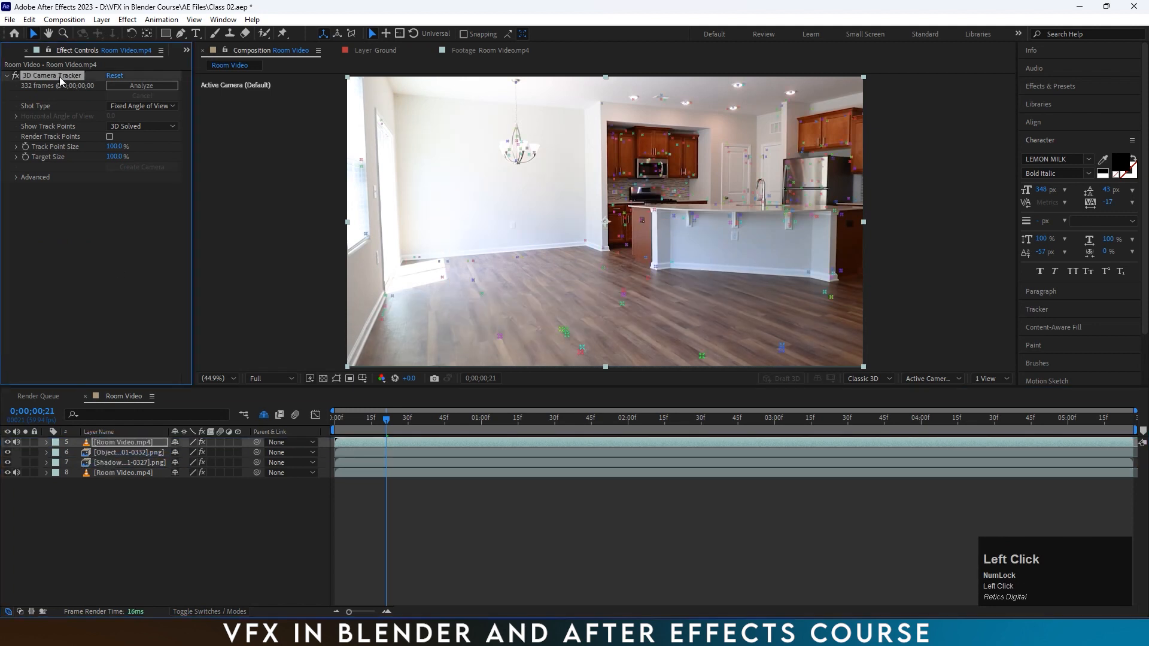
{"action": "key", "text": "Delete"}
Step: Apply Set Matte to the upper Room Video copy, taking an inverted matte from the Objects layer, and solo the copy
{"action": "key", "text": "ctrl+space"}
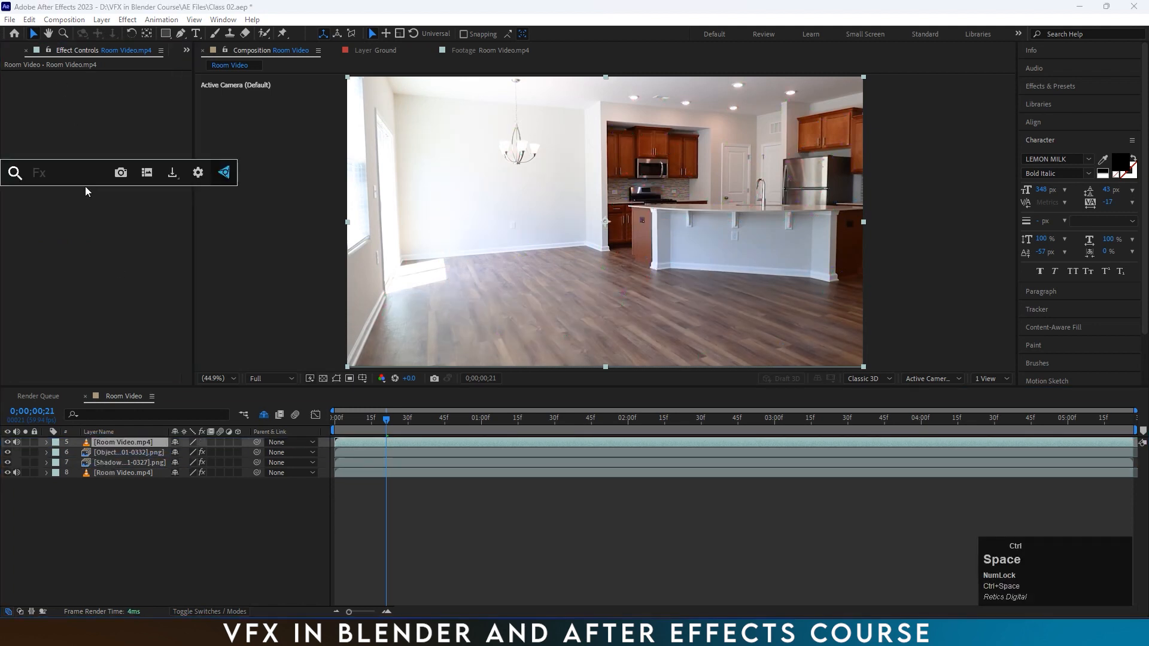
{"action": "type", "text": "set"}
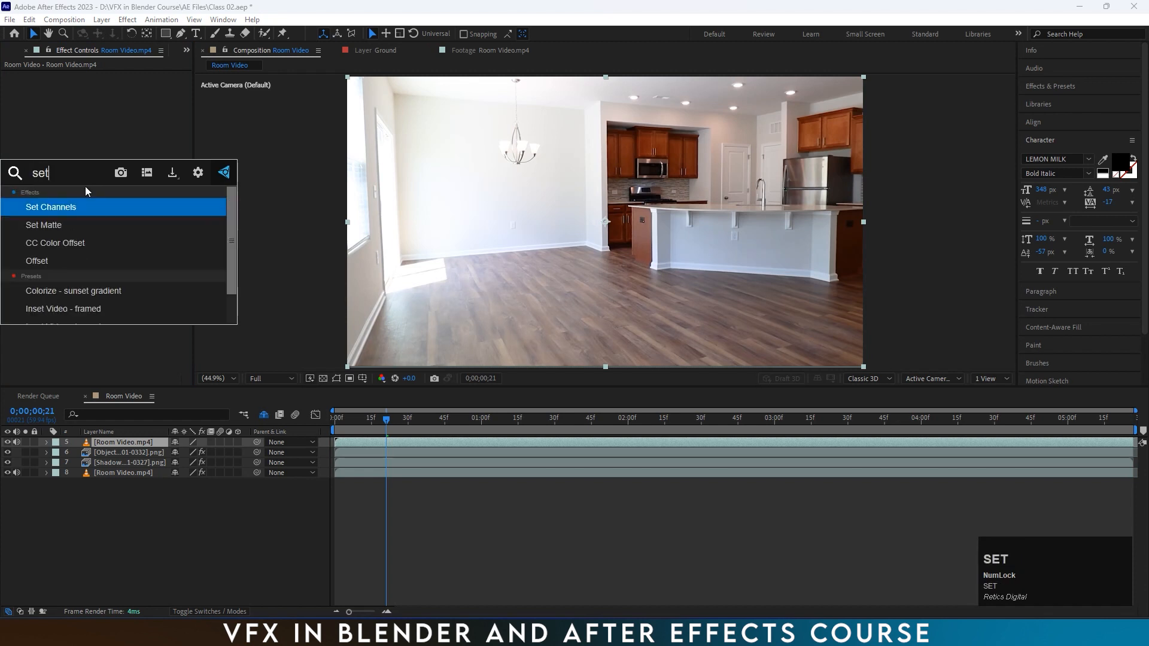
{"action": "key", "text": "Down"}
{"action": "key", "text": "Return"}
{"action": "left_click", "coordinate": [124, 86]}
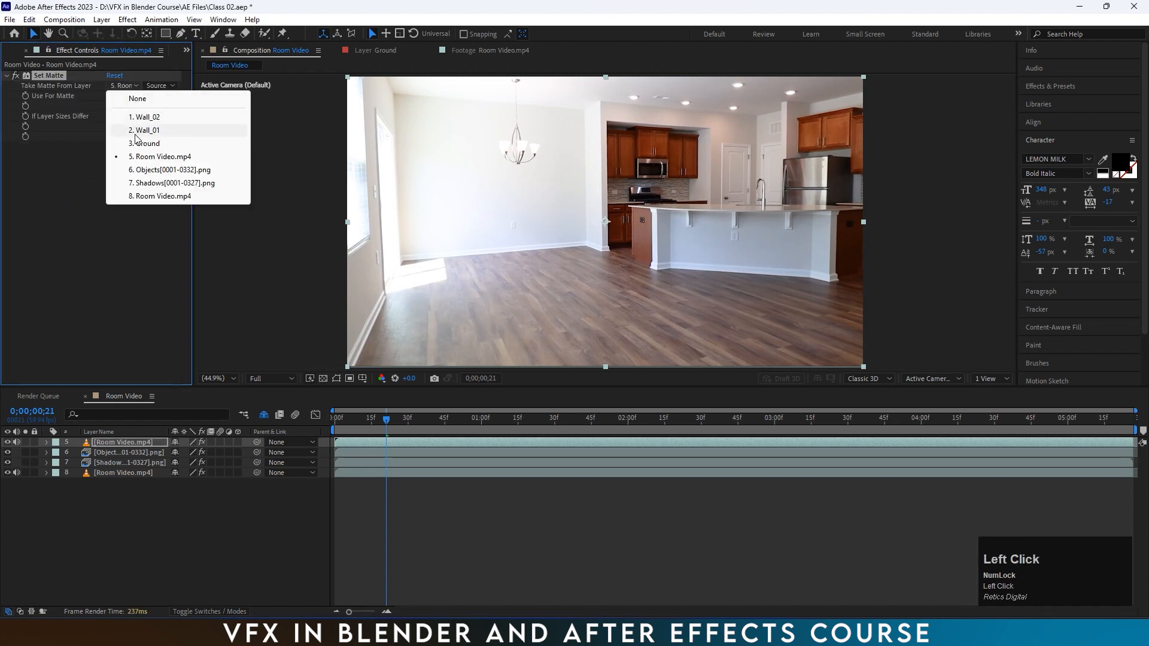
{"action": "left_click", "coordinate": [153, 171]}
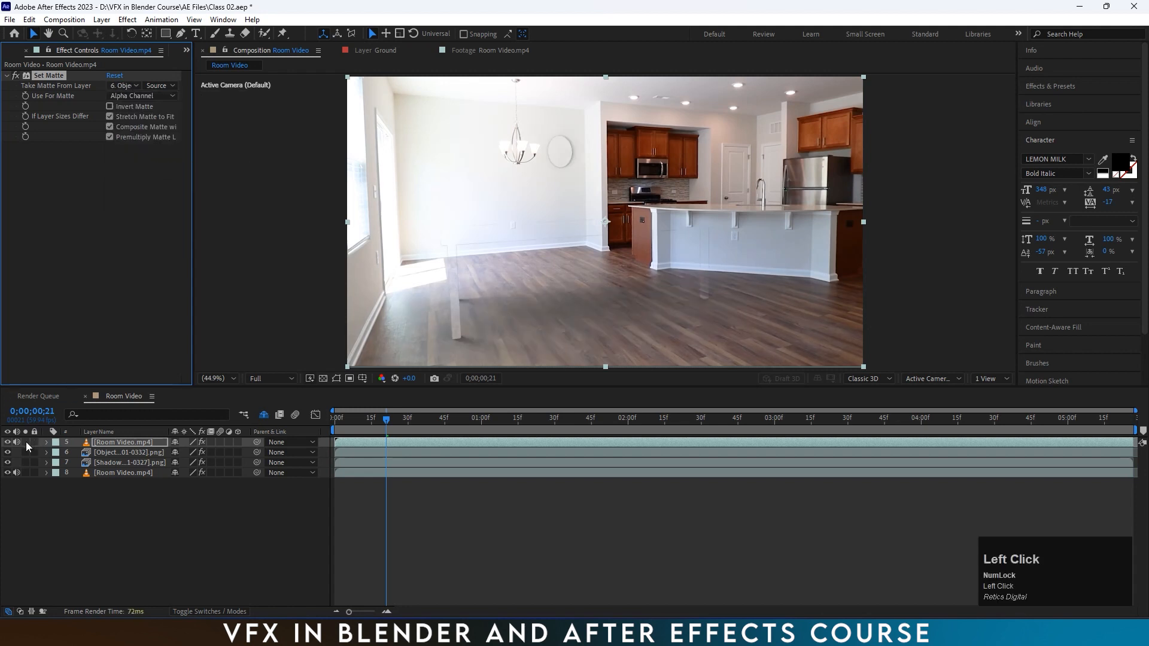
{"action": "left_click", "coordinate": [26, 442]}
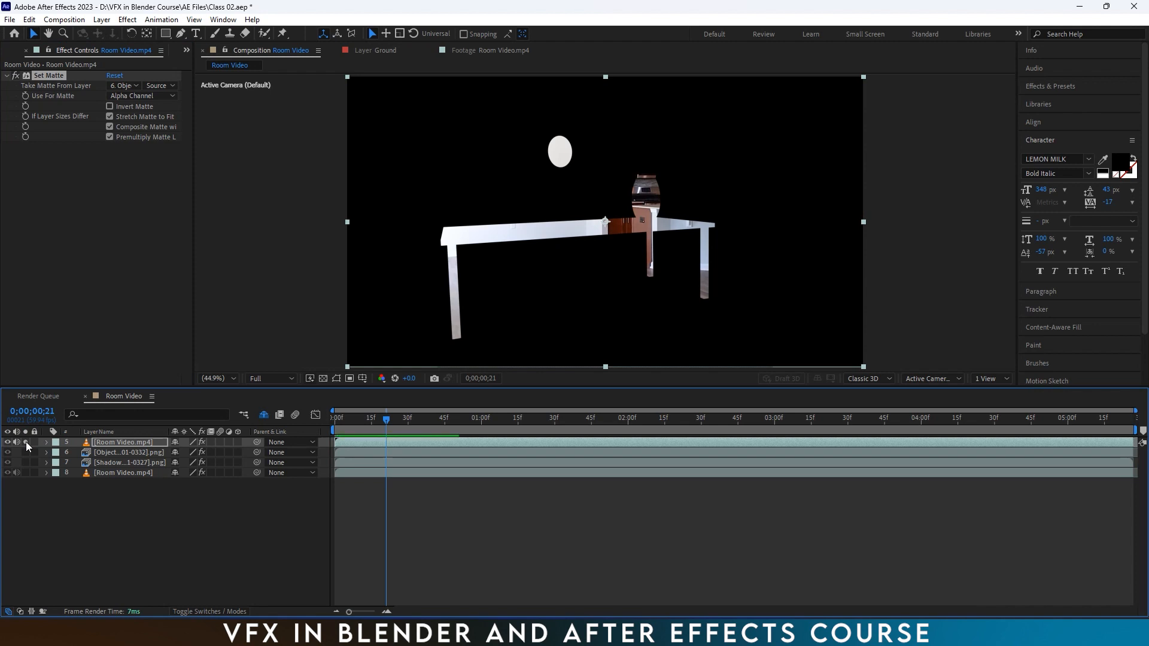
{"action": "left_click", "coordinate": [110, 109]}
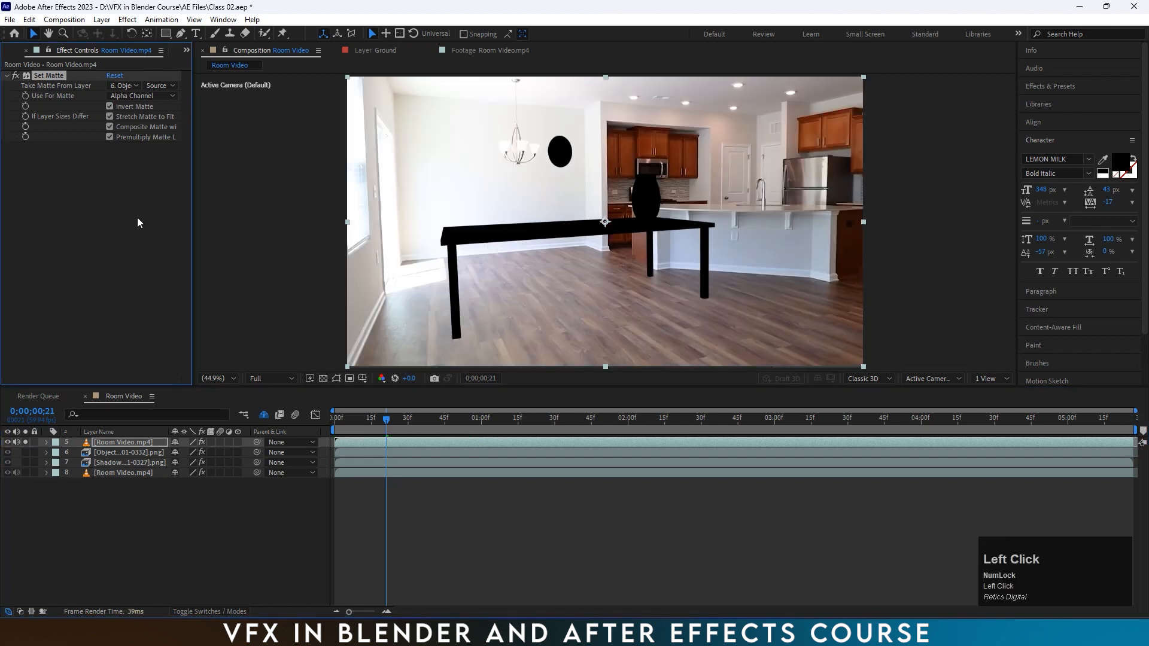
Step: Add Fast Box Blur to the upper Room Video copy with a blur radius of 12
{"action": "key", "text": "space"}
{"action": "type", "text": "fa"}
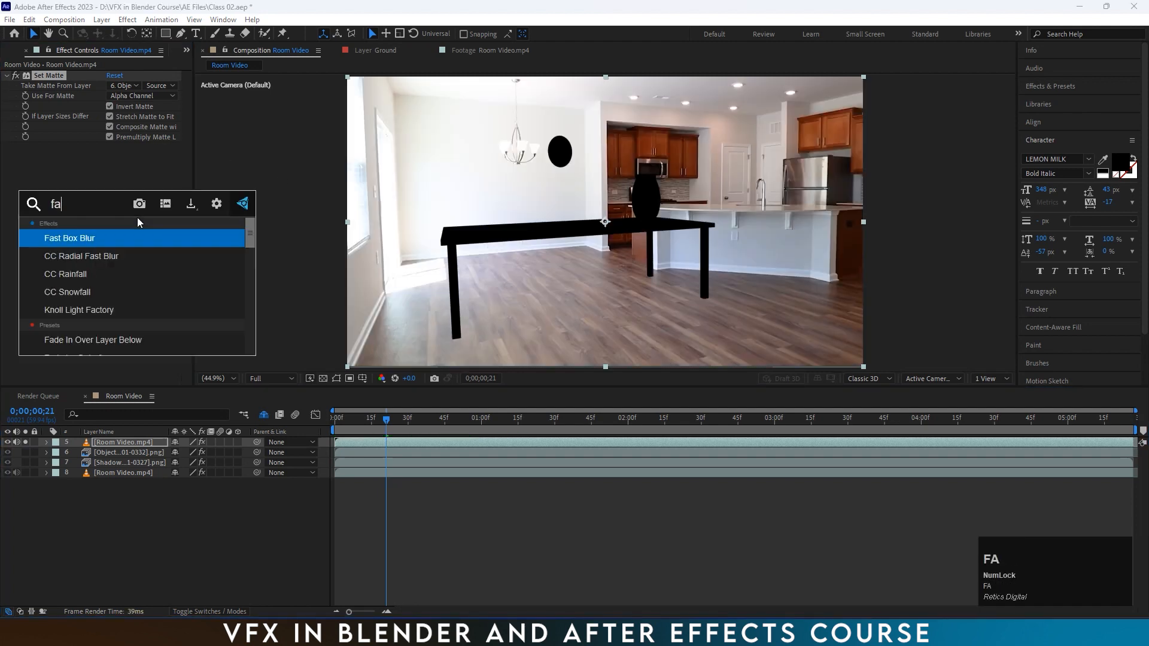
{"action": "type", "text": "s"}
{"action": "key", "text": "Return"}
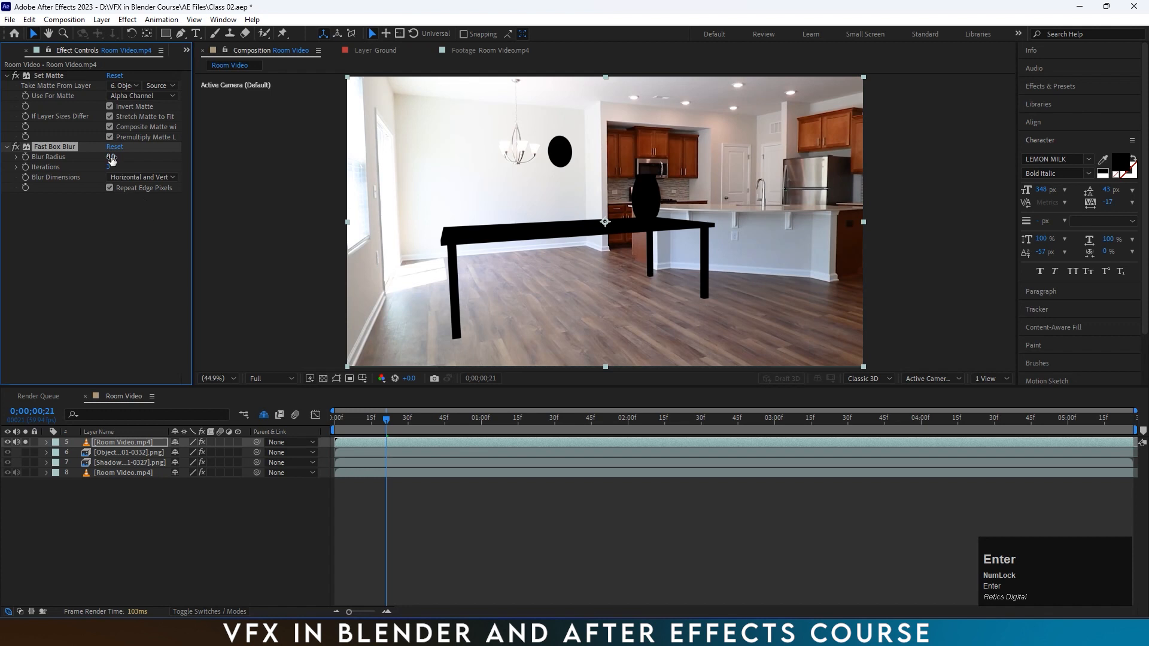
{"action": "left_click_drag", "start_coordinate": [111, 159], "coordinate": [120, 158]}
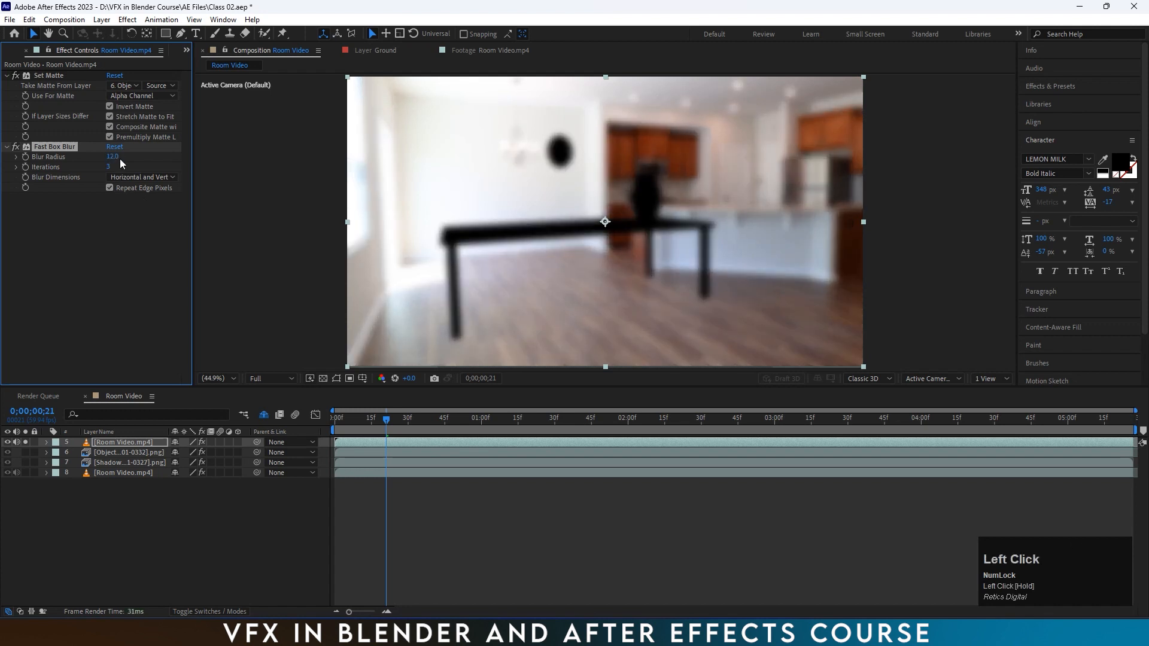
Step: Add a second Set Matte below the Fast Box Blur, taking its matte from the Objects layer without inverting it
{"action": "key", "text": "ctrl+space"}
{"action": "type", "text": "set"}
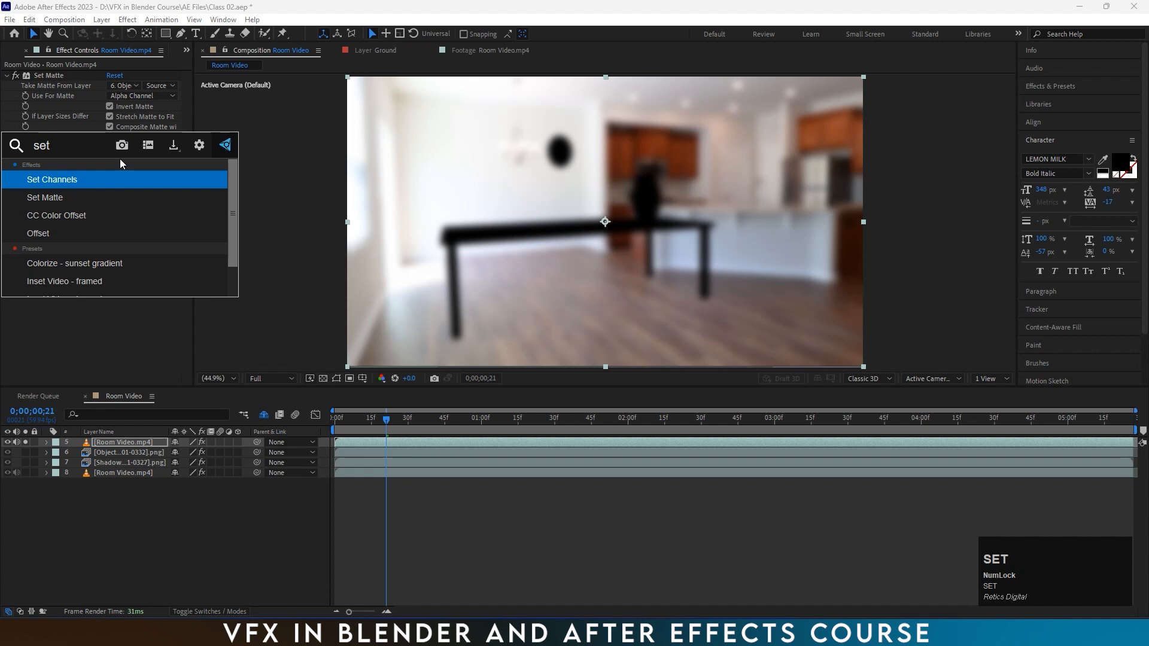
{"action": "key", "text": "Down"}
{"action": "key", "text": "Return"}
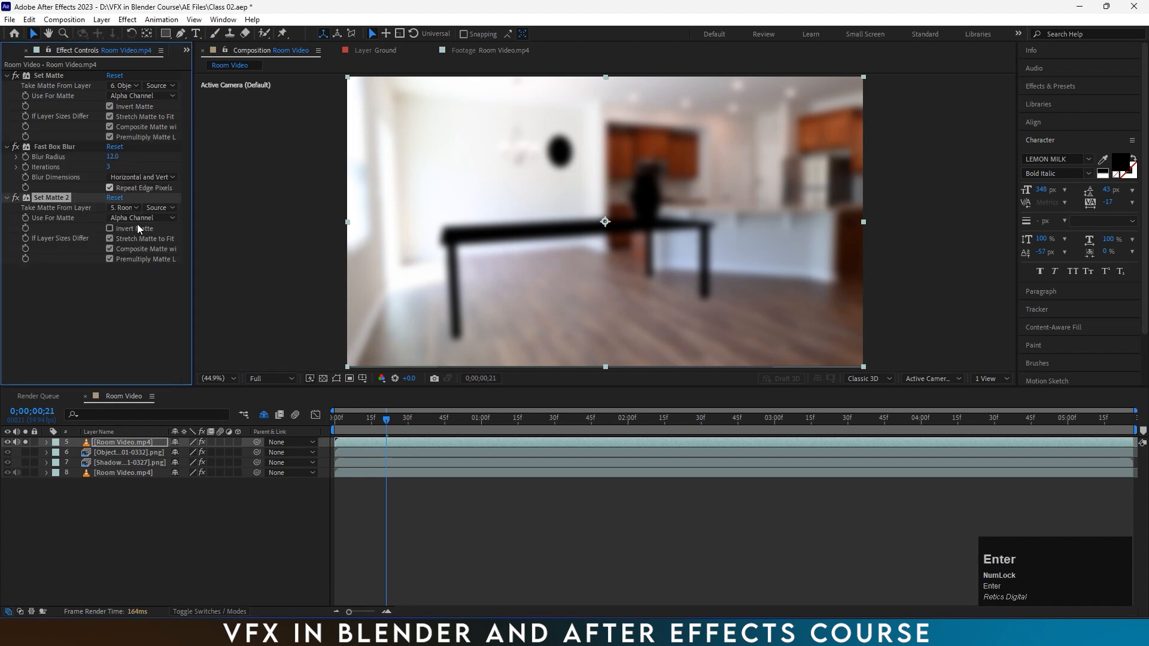
{"action": "left_click", "coordinate": [131, 210]}
{"action": "left_click", "coordinate": [144, 291]}
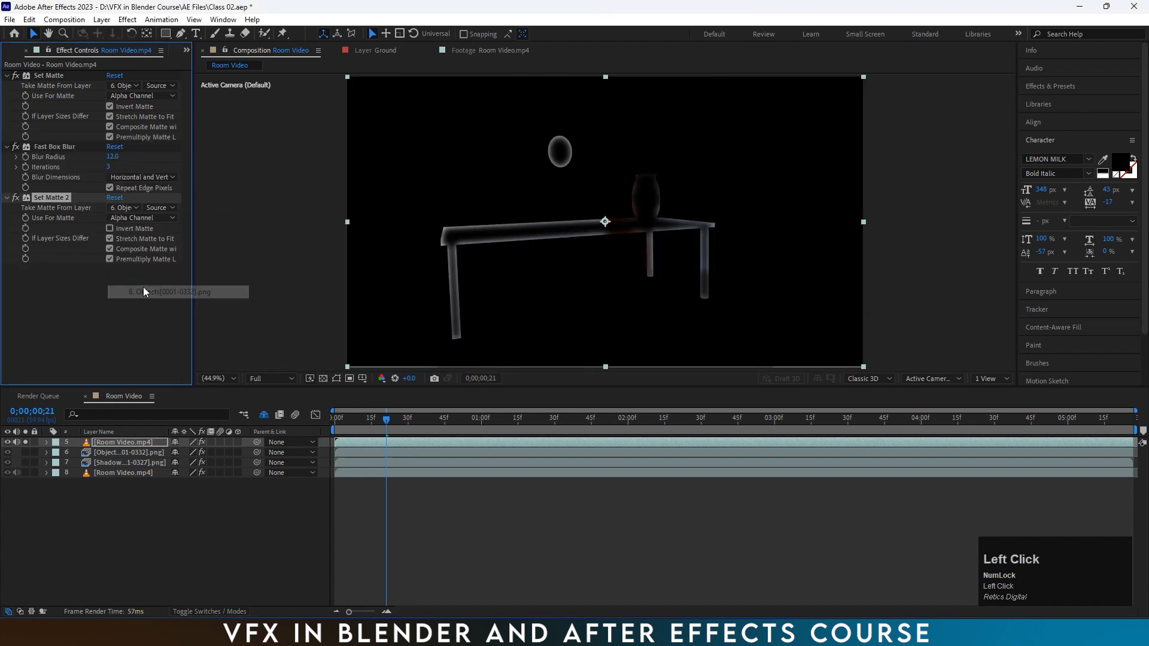
Step: Unsolo the upper Room Video copy and reduce its Fast Box Blur radius to 3, checking the light wrap on the table
{"action": "scroll", "coordinate": [537, 249], "scroll_direction": "up", "scroll_amount": 3}
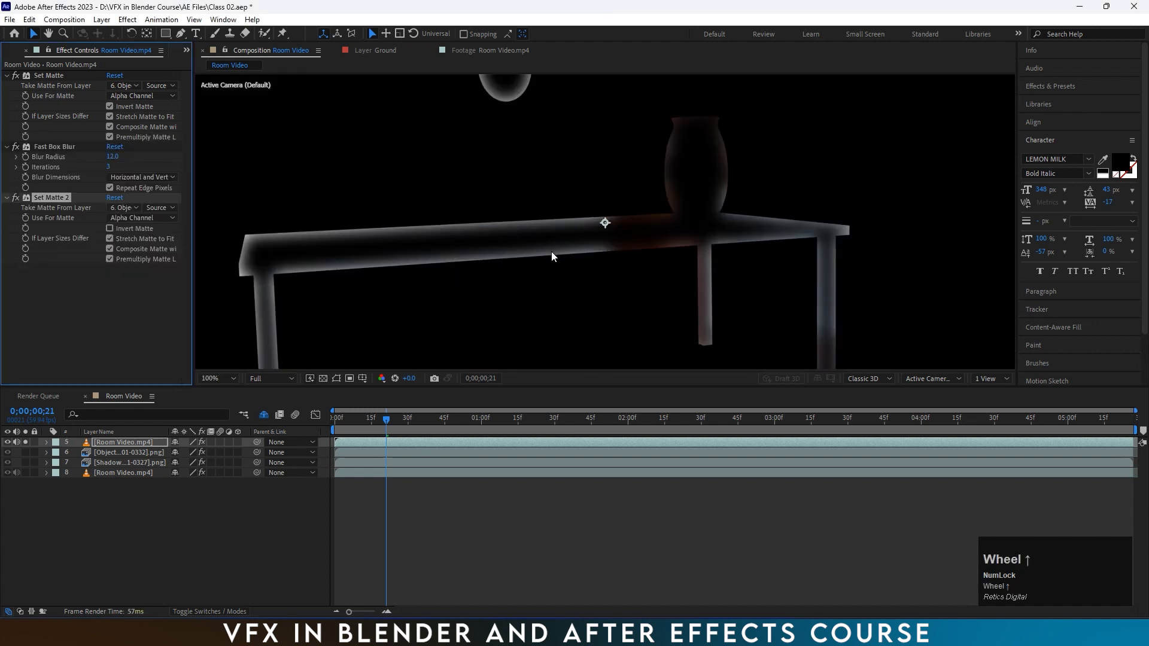
{"action": "left_click", "coordinate": [25, 442]}
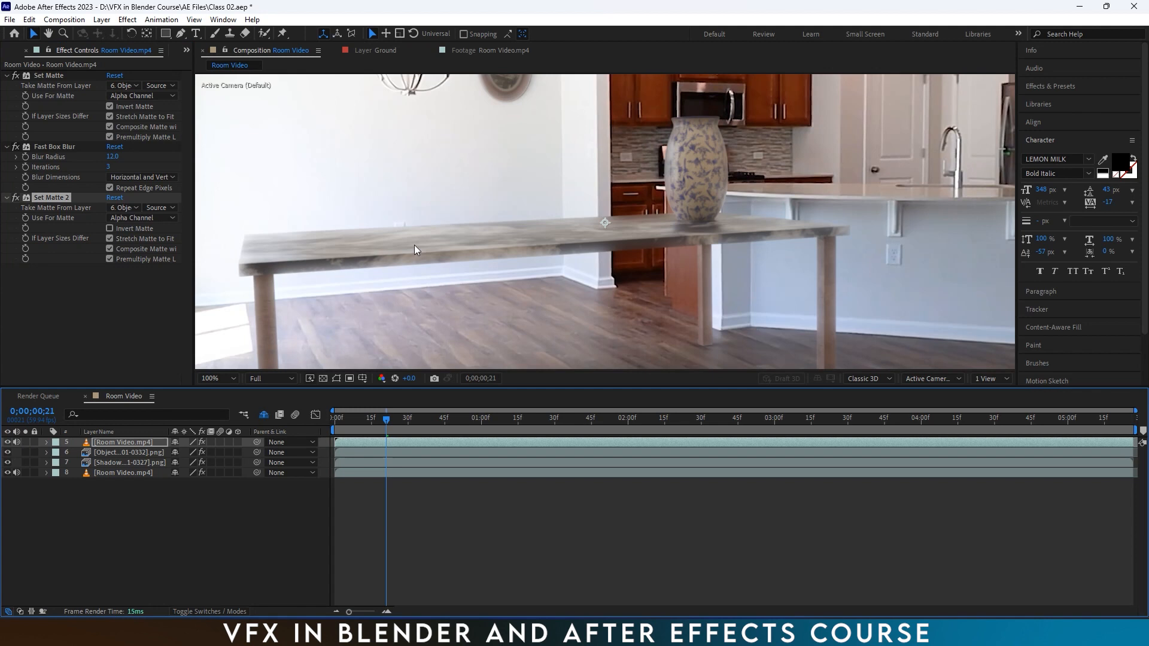
{"action": "key", "text": "space"}
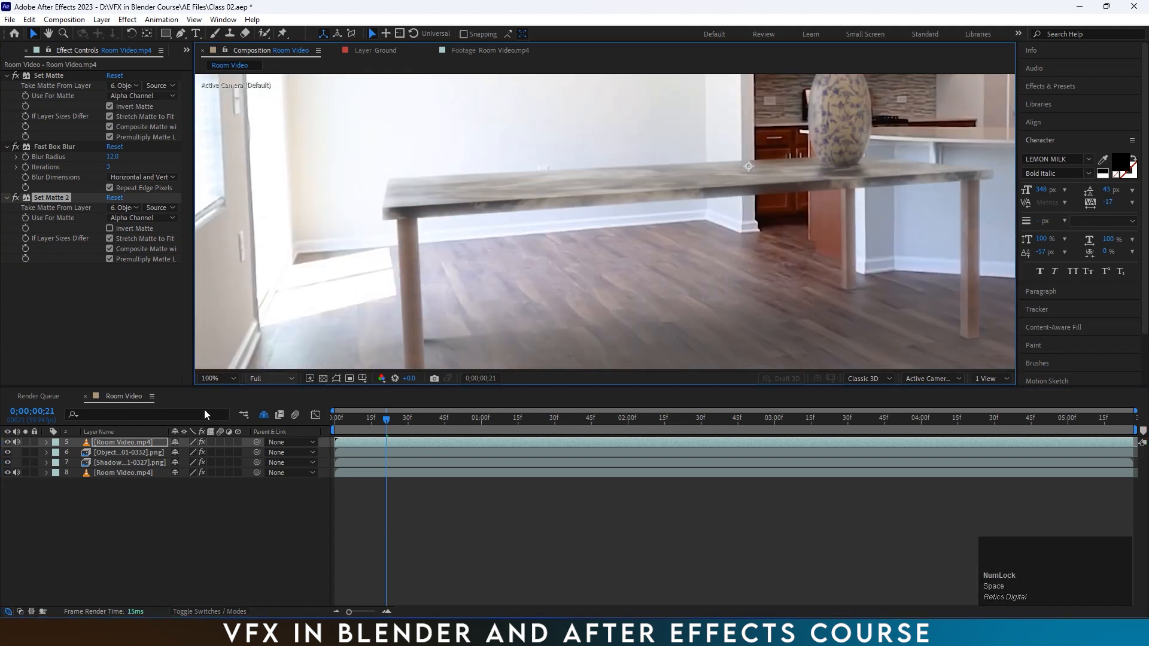
{"action": "left_click_drag", "start_coordinate": [111, 163], "coordinate": [106, 160]}
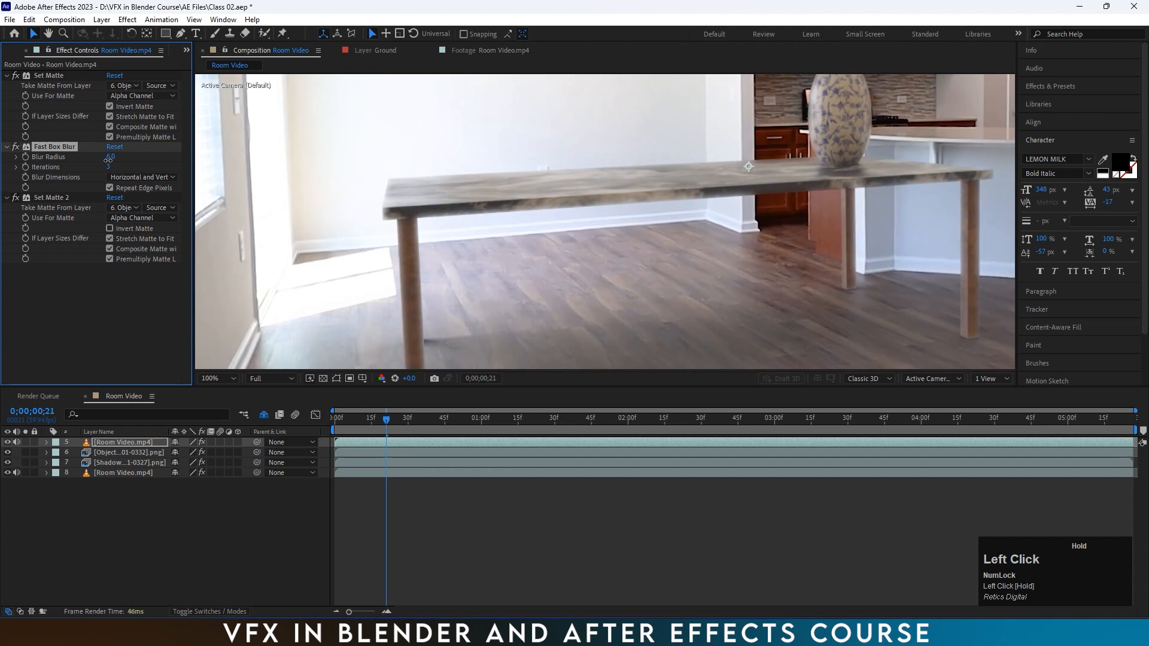
{"action": "left_click_drag", "start_coordinate": [107, 161], "coordinate": [106, 160]}
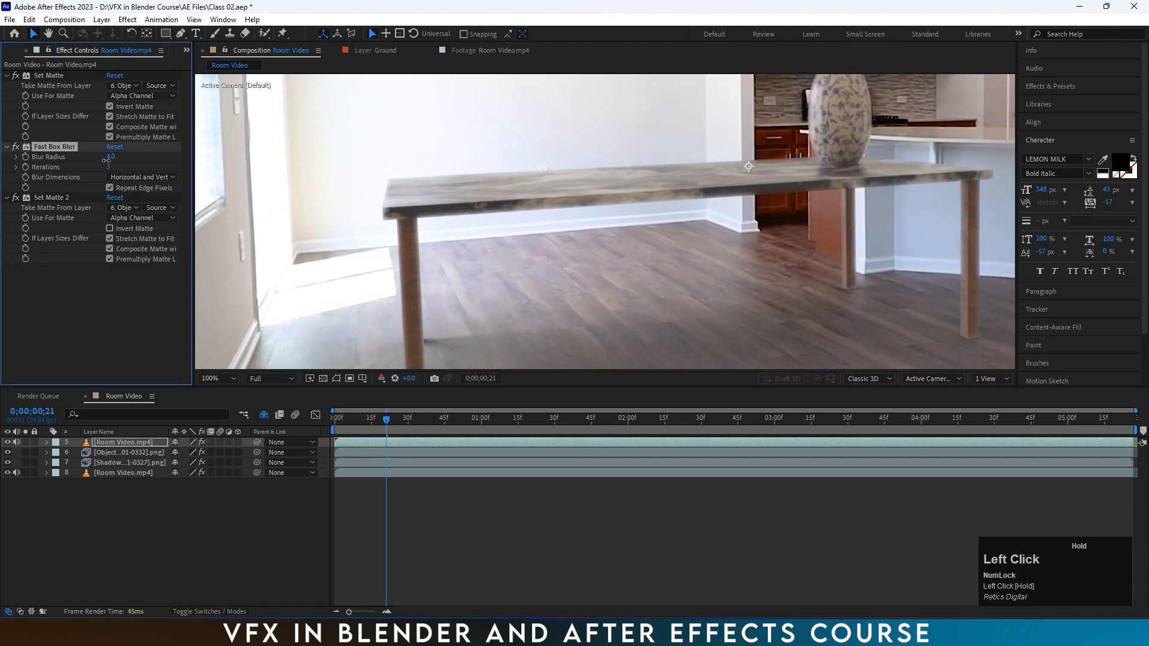
Step: Set the opacity of the upper Room Video copy to 30%
{"action": "left_click", "coordinate": [105, 444]}
{"action": "key", "text": "t"}
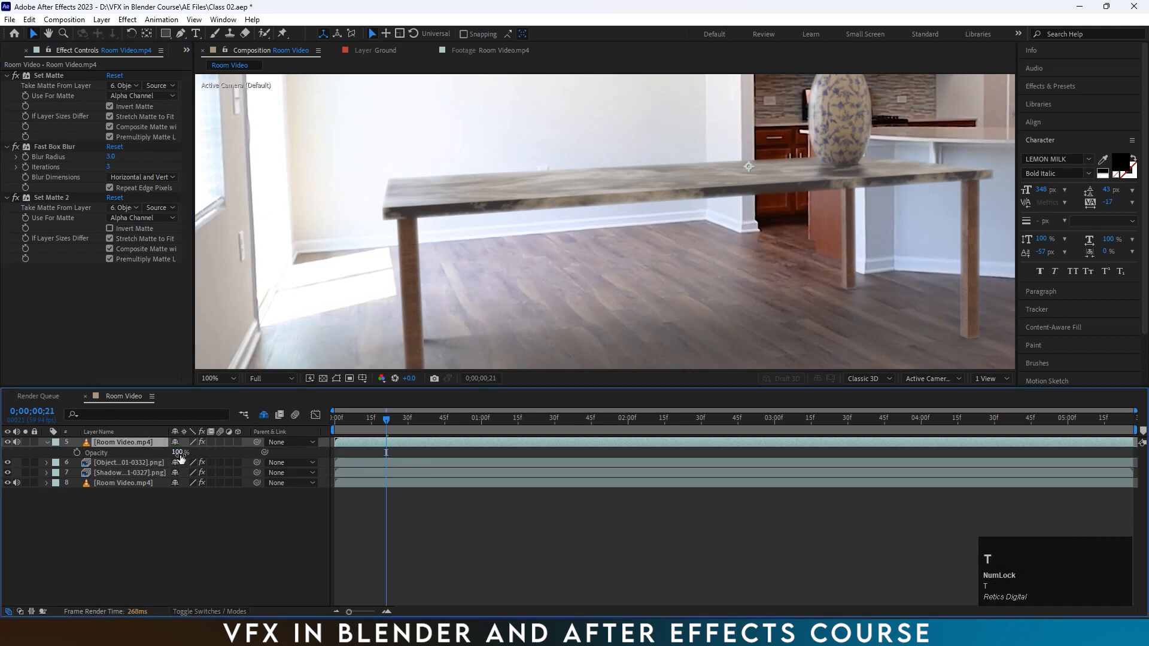
{"action": "left_click", "coordinate": [181, 453]}
{"action": "type", "text": "30"}
{"action": "key", "text": "Return"}
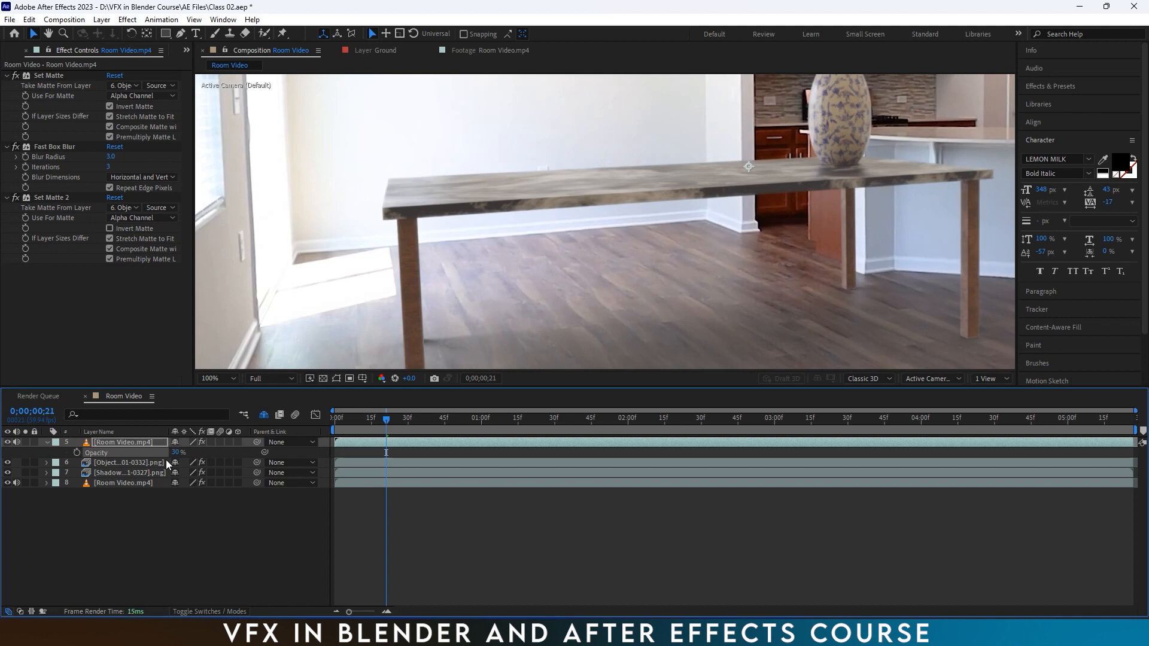
Step: Compare the table edges with the upper Room Video copy hidden and shown, close up and in the full frame
{"action": "left_click", "coordinate": [7, 443]}
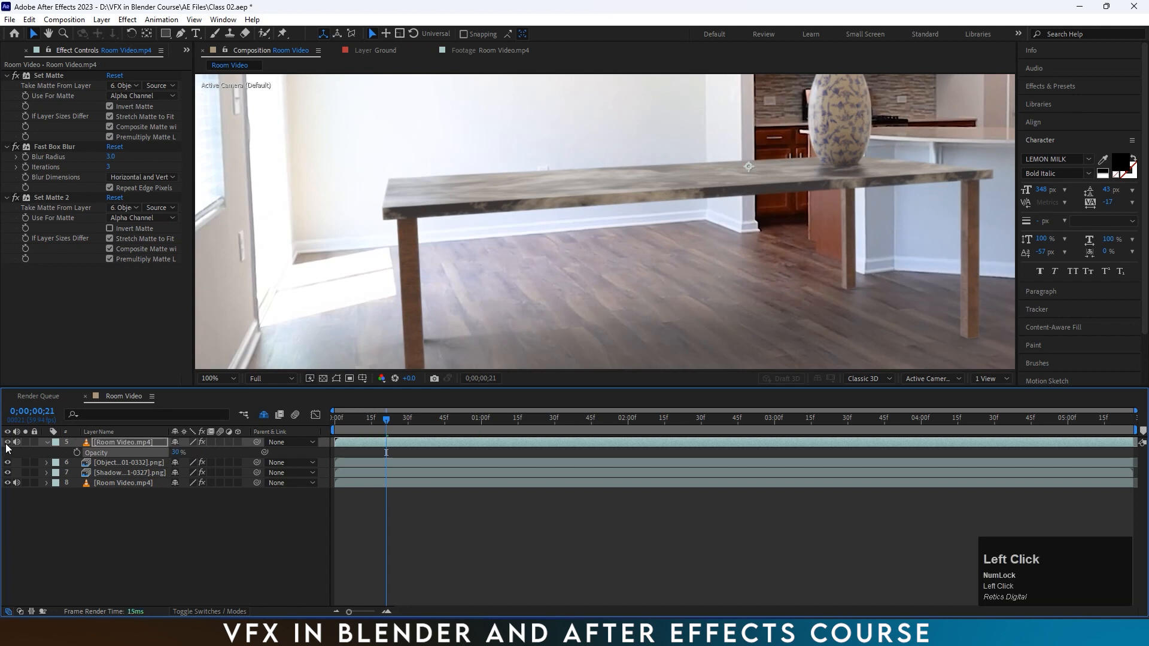
{"action": "left_click", "coordinate": [7, 442]}
{"action": "scroll", "coordinate": [386, 228], "scroll_direction": "up", "scroll_amount": 1}
{"action": "left_click_drag", "start_coordinate": [387, 228], "coordinate": [556, 214]}
{"action": "left_click", "coordinate": [7, 443]}
{"action": "left_click", "coordinate": [8, 442]}
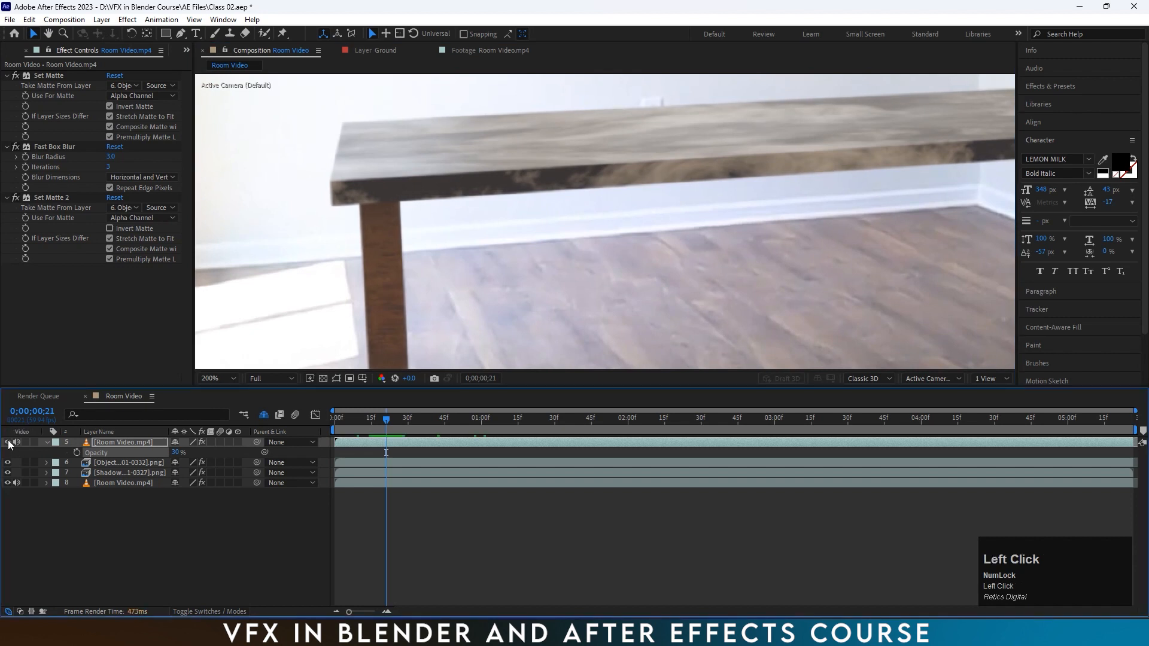
{"action": "left_click", "coordinate": [8, 442]}
{"action": "left_click", "coordinate": [8, 443]}
{"action": "left_click", "coordinate": [8, 443]}
{"action": "left_click", "coordinate": [7, 443]}
{"action": "left_click", "coordinate": [8, 442]}
{"action": "left_click", "coordinate": [218, 378]}
{"action": "left_click", "coordinate": [218, 392]}
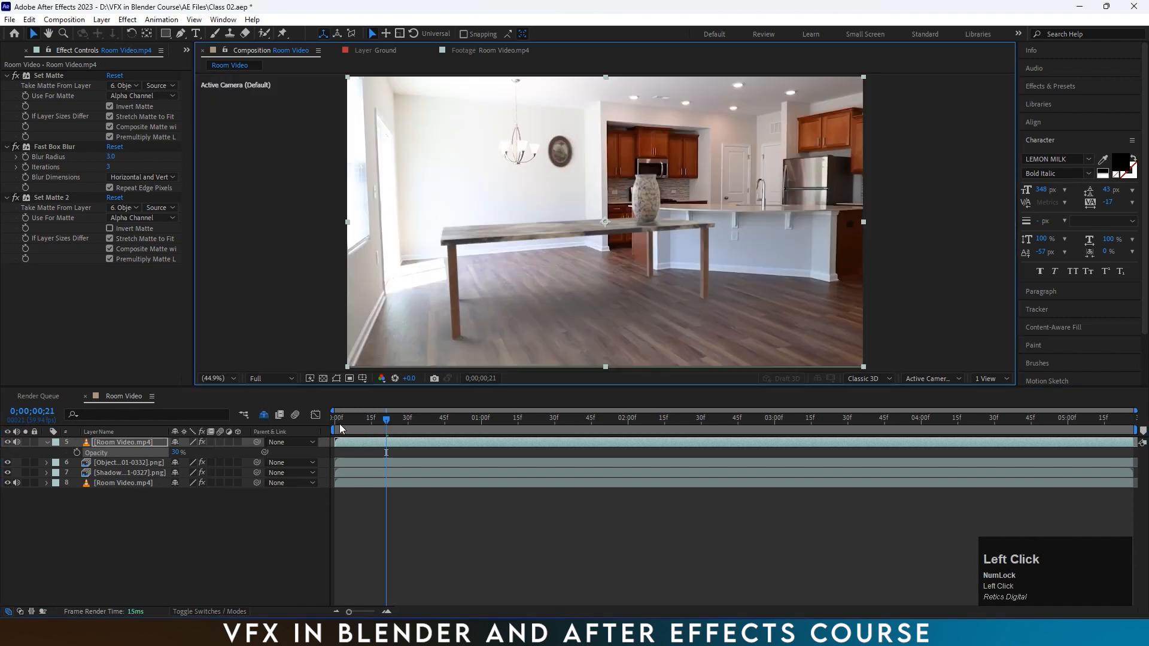
Step: Save the project and preview the composite from its first frame
{"action": "left_click_drag", "start_coordinate": [363, 426], "coordinate": [154, 448]}
{"action": "left_click", "coordinate": [43, 444]}
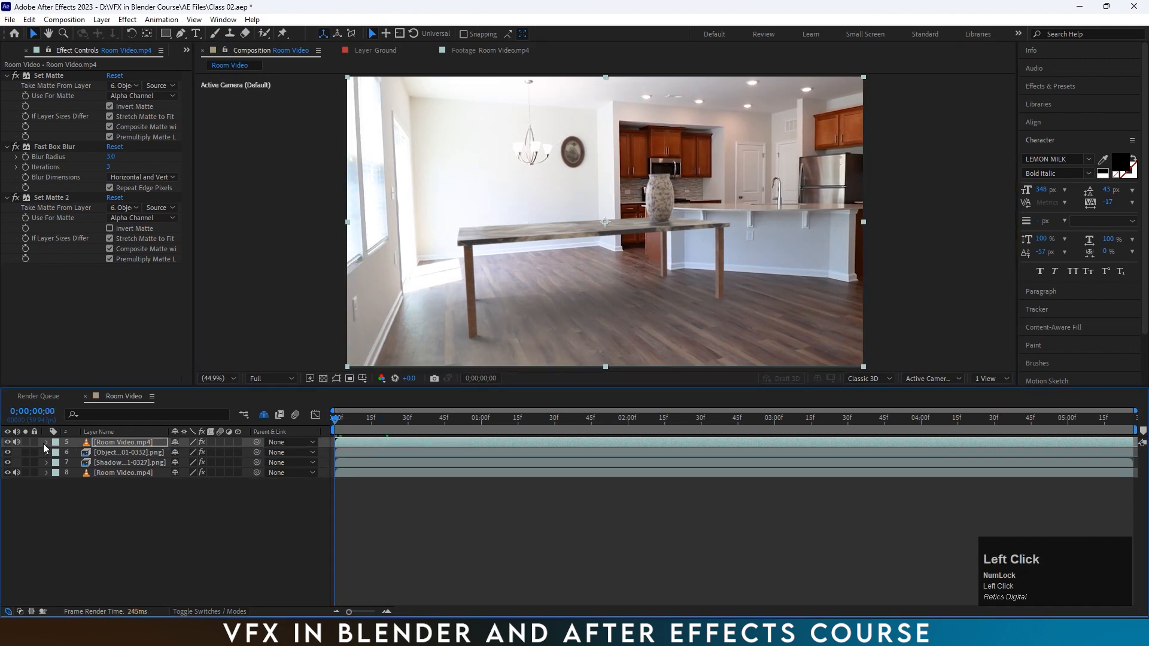
{"action": "key", "text": "ctrl+s"}
{"action": "key", "text": "space"}
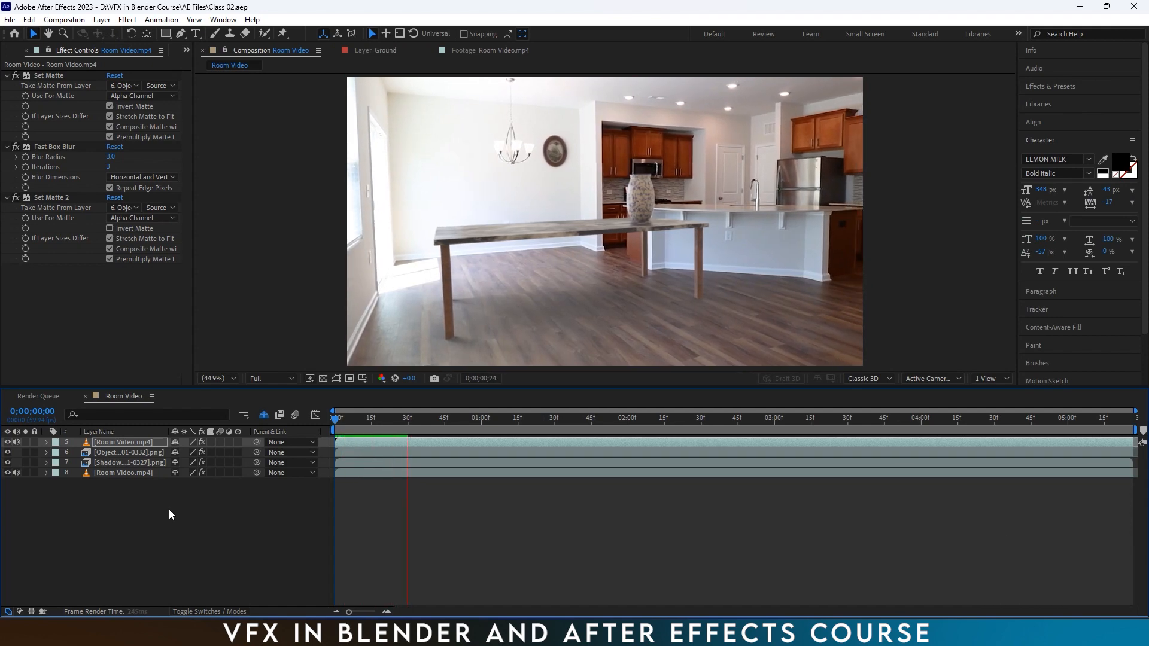
{"action": "key", "text": "space"}
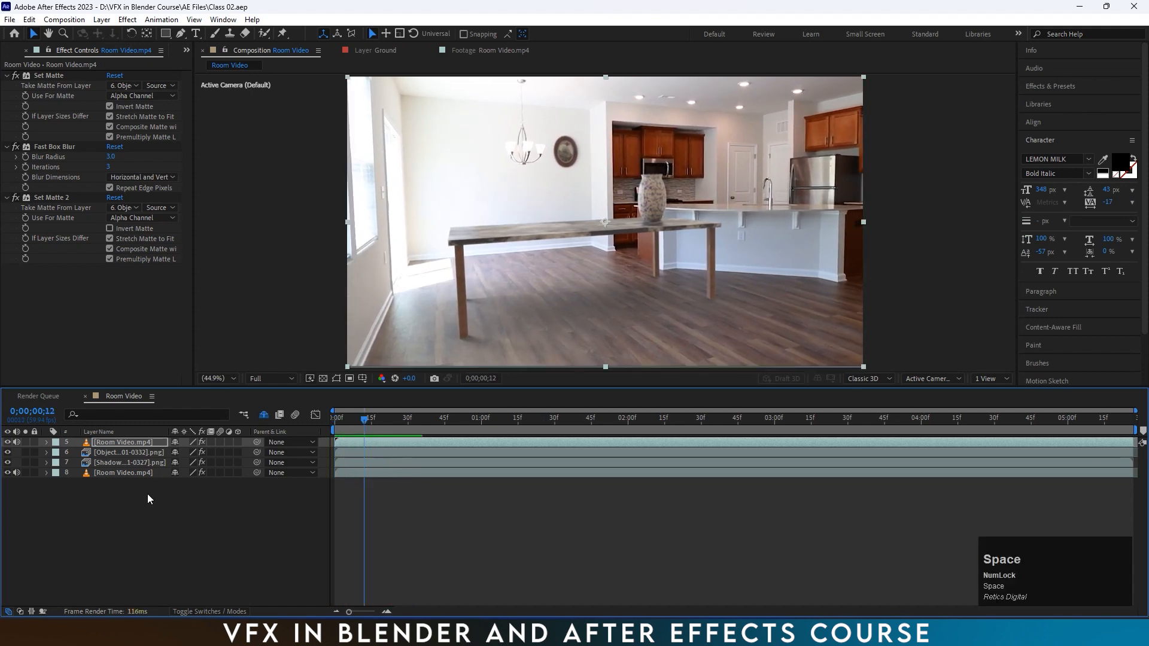
Step: Create an adjustment layer above the upper Room Video copy and apply Lumetri Color to it
{"action": "right_click", "coordinate": [147, 496]}
{"action": "mouse_move", "coordinate": [239, 351]}
{"action": "left_click", "coordinate": [327, 448]}
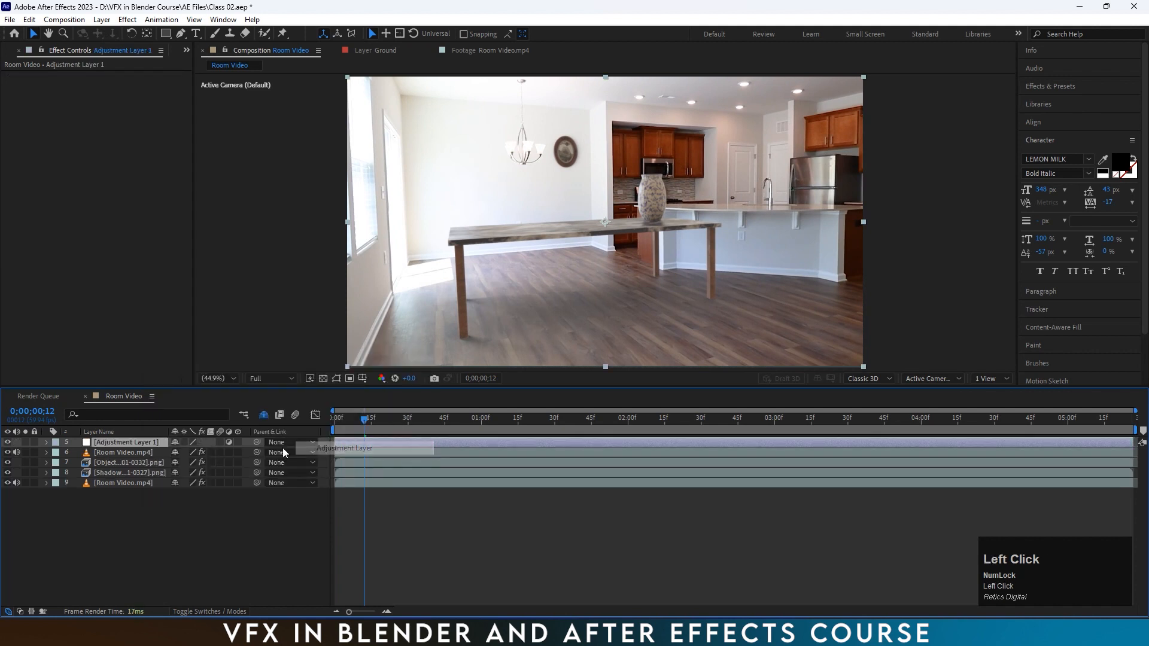
{"action": "key", "text": "ctrl+space"}
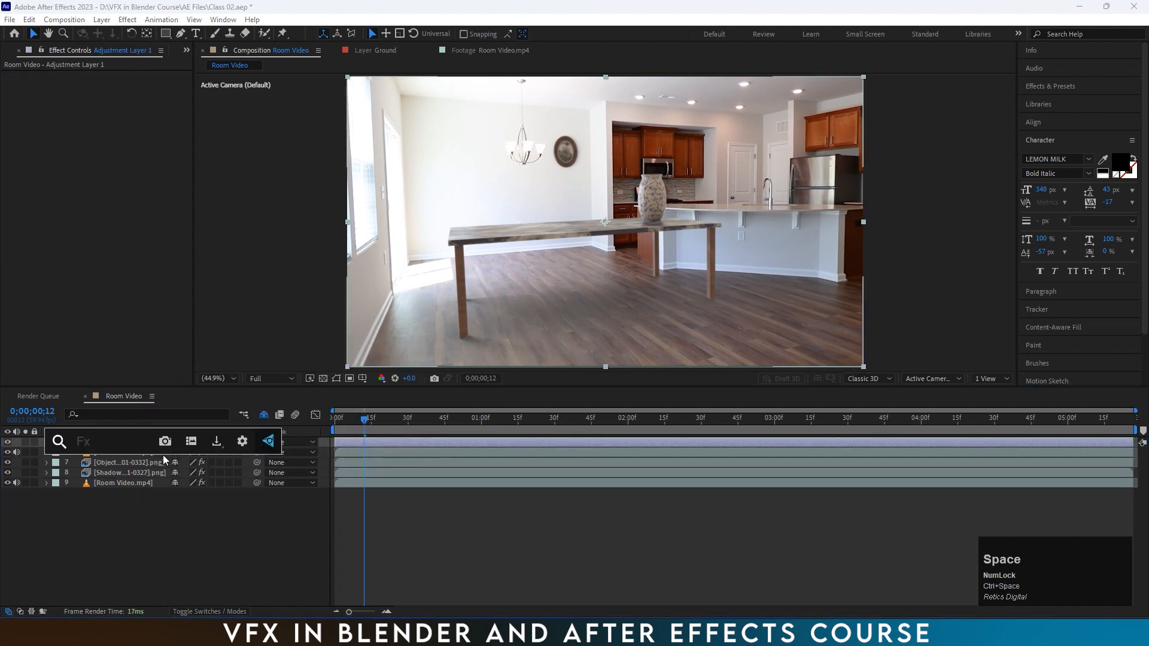
{"action": "type", "text": "lum"}
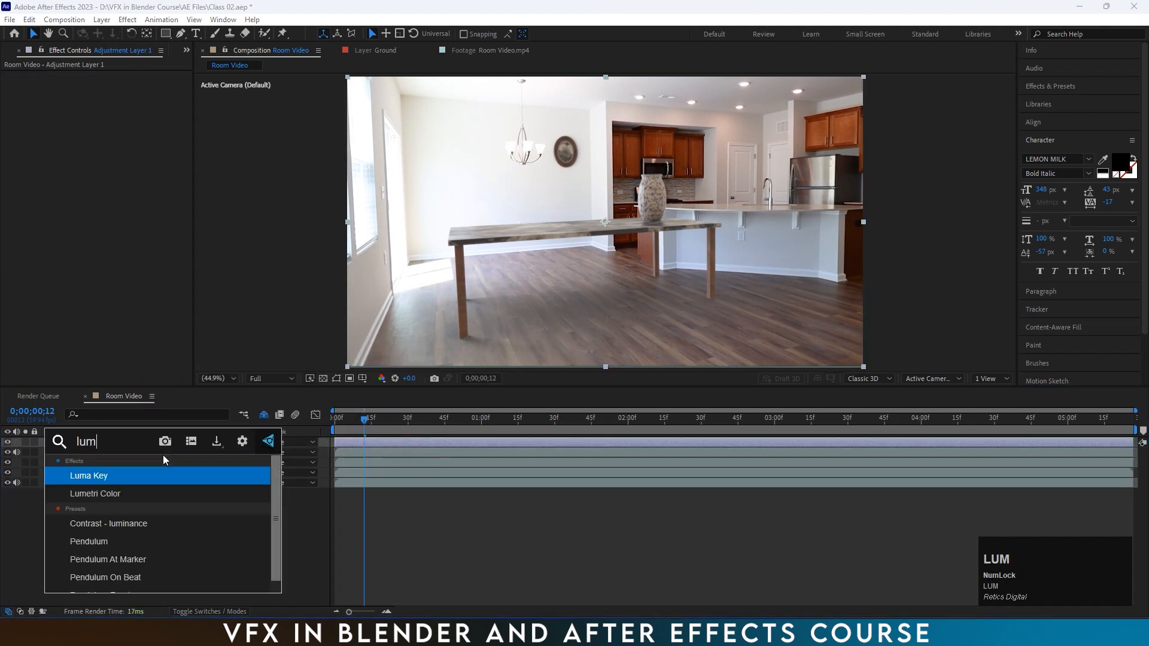
{"action": "key", "text": "Down"}
{"action": "key", "text": "Return"}
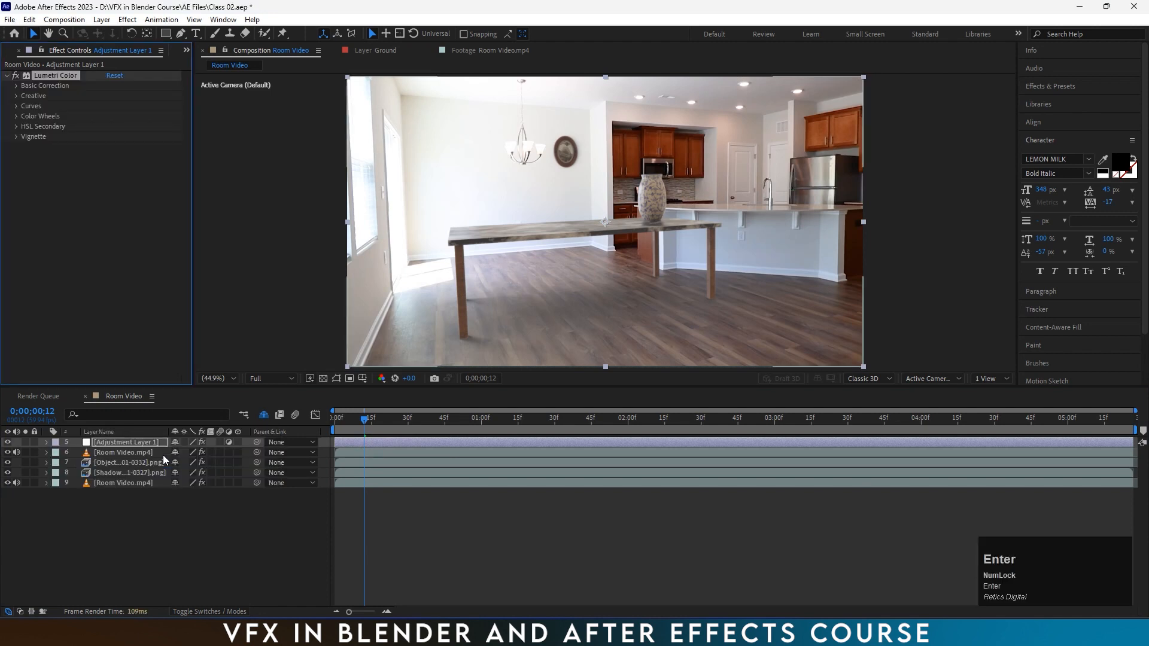
Step: In the Lumetri basic correction, set the saturation to 0 and lower the whites to about -18.1
{"action": "left_click", "coordinate": [15, 86]}
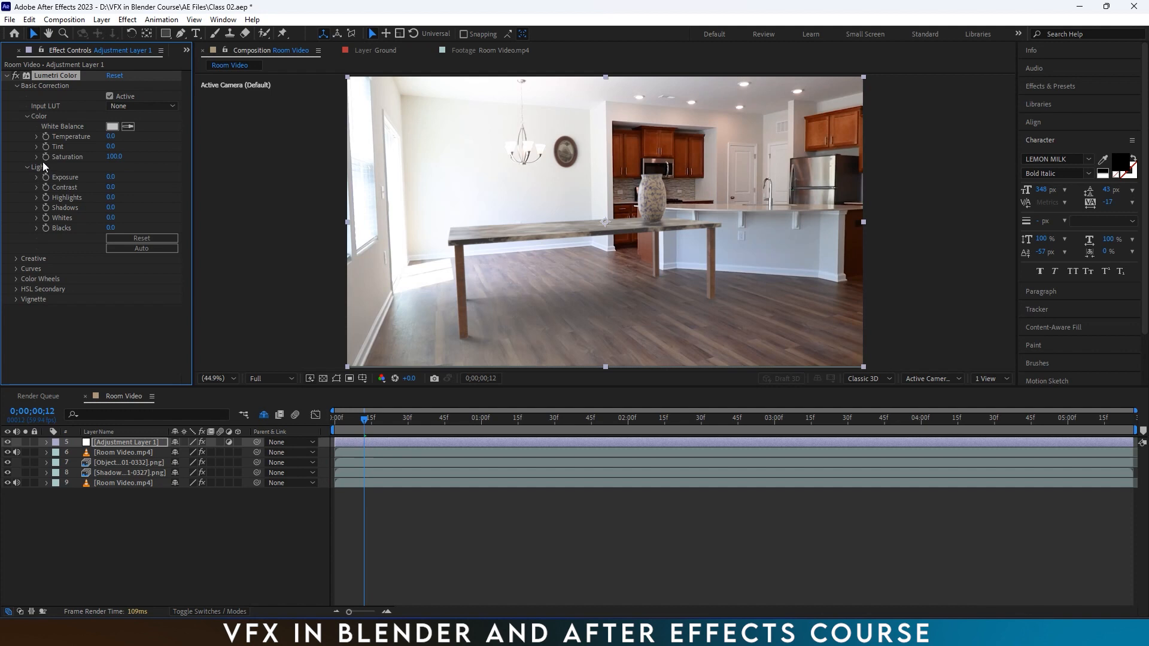
{"action": "left_click", "coordinate": [37, 156]}
{"action": "left_click_drag", "start_coordinate": [100, 171], "coordinate": [27, 174]}
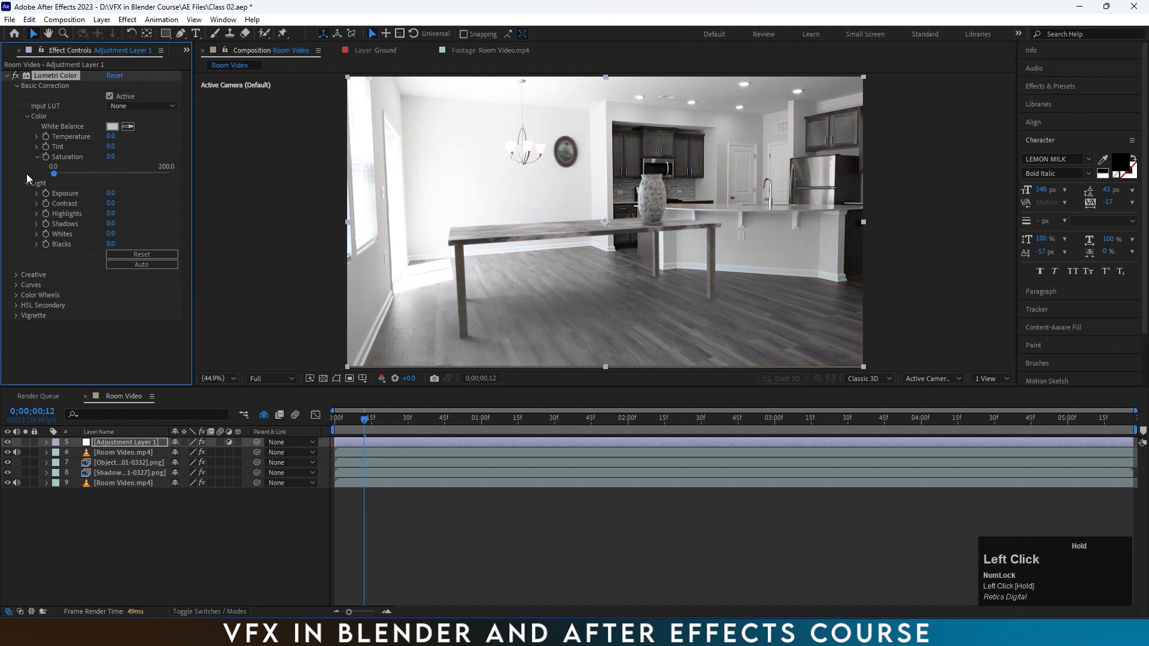
{"action": "left_click", "coordinate": [36, 234]}
{"action": "mouse_move", "coordinate": [100, 249]}
{"action": "left_mouse_down"}
{"action": "mouse_move", "coordinate": [87, 249]}
{"action": "mouse_move", "coordinate": [106, 250]}
{"action": "left_mouse_up"}
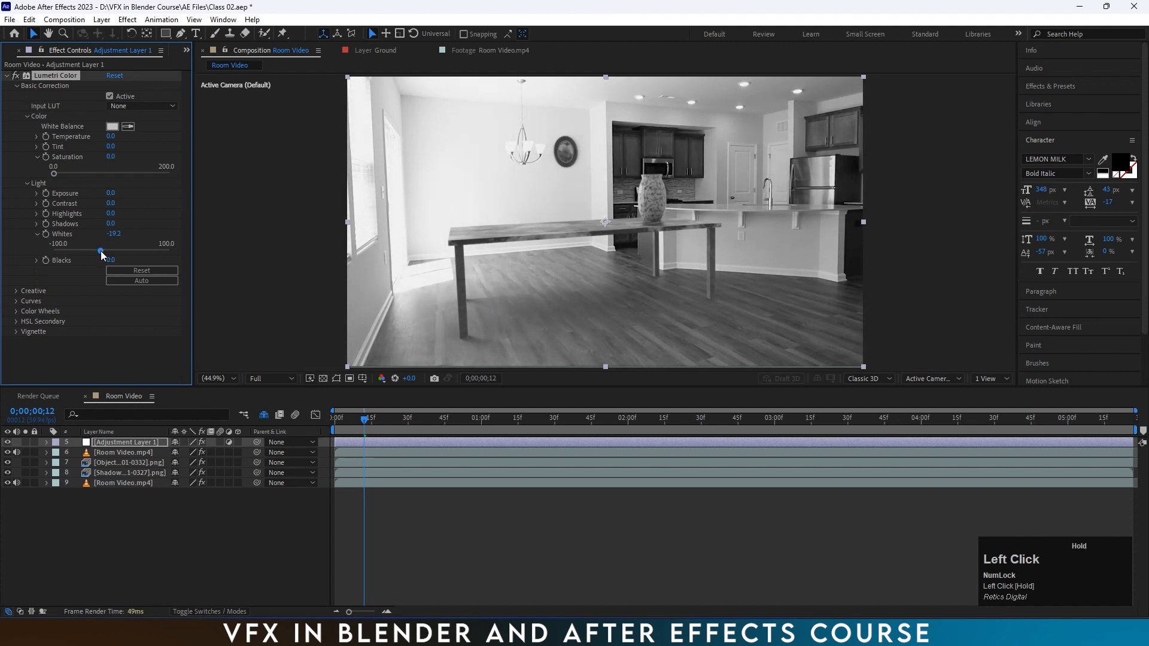
Step: Switch the preview to Half resolution at frame 0;00;01;03 and set the Lumetri blacks to 1.5, judging the dark kitchen cabinets
{"action": "left_click", "coordinate": [36, 261]}
{"action": "left_click_drag", "start_coordinate": [380, 425], "coordinate": [489, 429]}
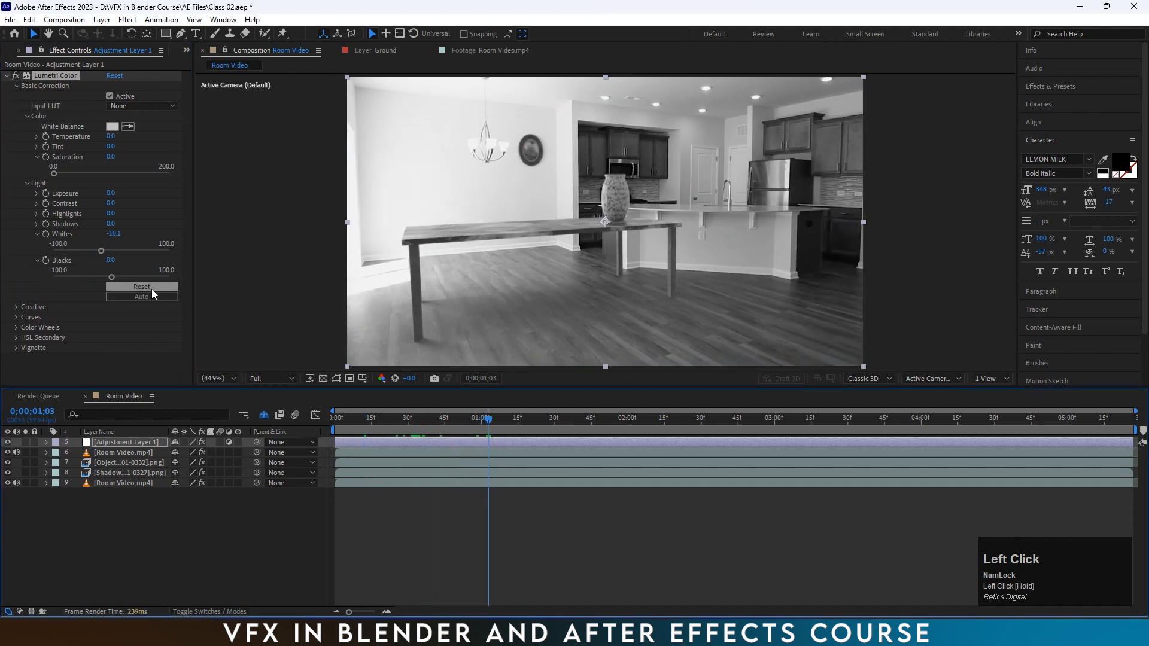
{"action": "left_click", "coordinate": [269, 379]}
{"action": "left_click", "coordinate": [271, 415]}
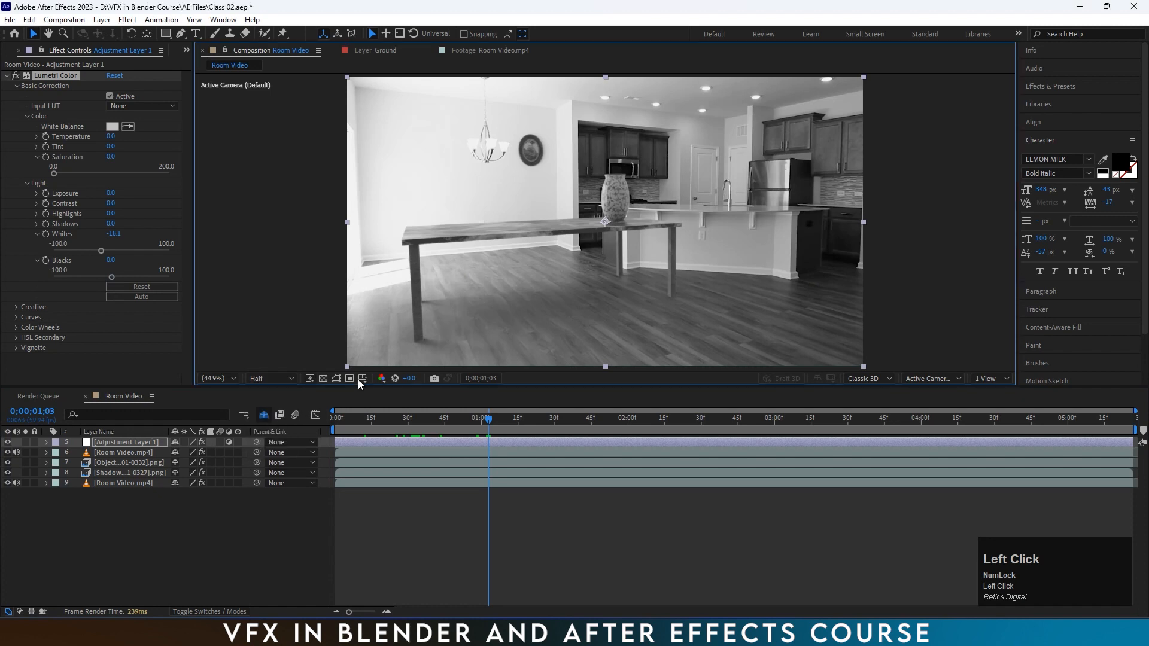
{"action": "scroll", "coordinate": [768, 264], "scroll_direction": "up", "scroll_amount": 1}
{"action": "left_click_drag", "start_coordinate": [767, 263], "coordinate": [512, 258]}
{"action": "scroll", "coordinate": [597, 265], "scroll_direction": "up", "scroll_amount": 1}
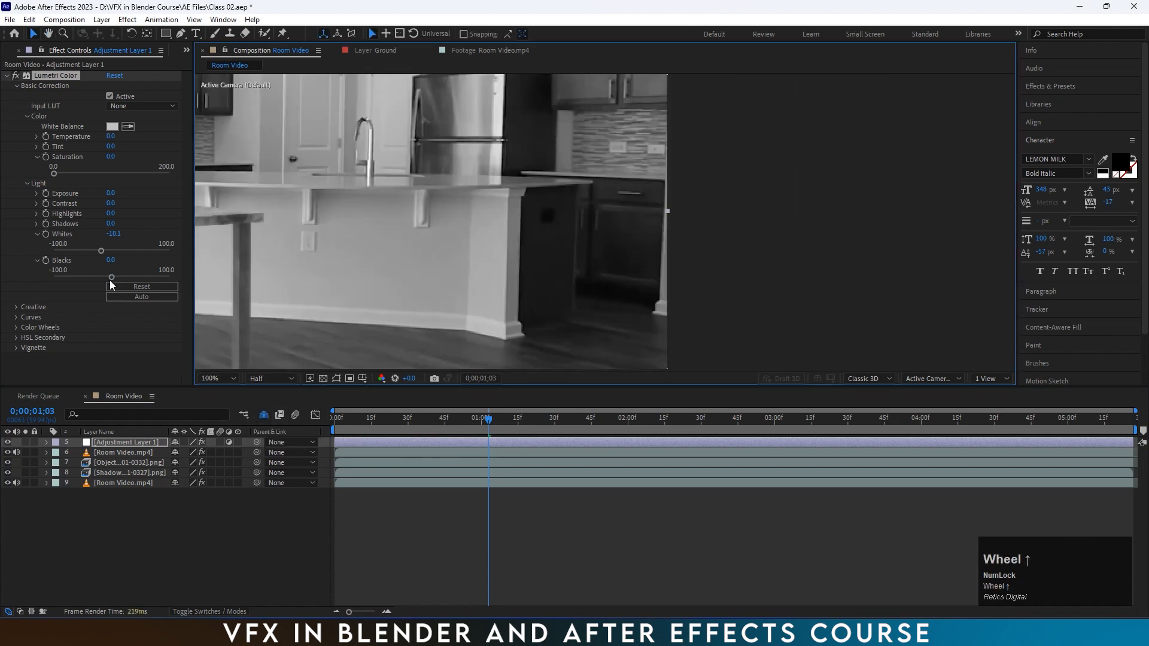
{"action": "left_click_drag", "start_coordinate": [111, 277], "coordinate": [110, 286]}
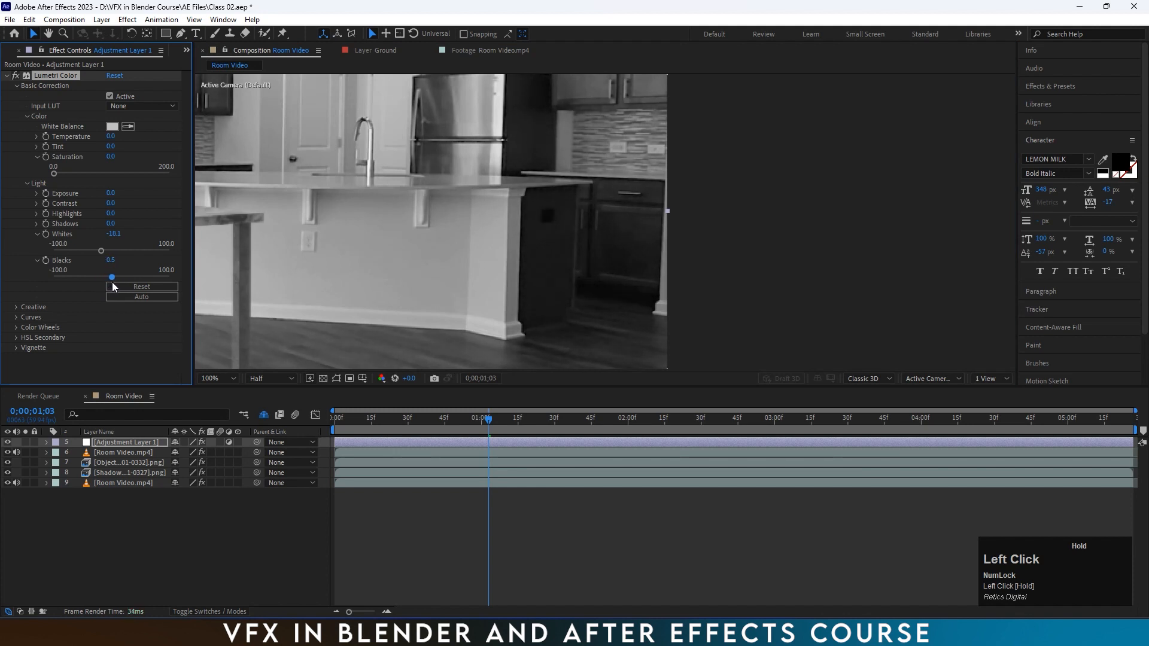
{"action": "left_click_drag", "start_coordinate": [115, 287], "coordinate": [115, 287]}
{"action": "left_click", "coordinate": [111, 259]}
{"action": "type", "text": "15"}
{"action": "key", "text": "Return"}
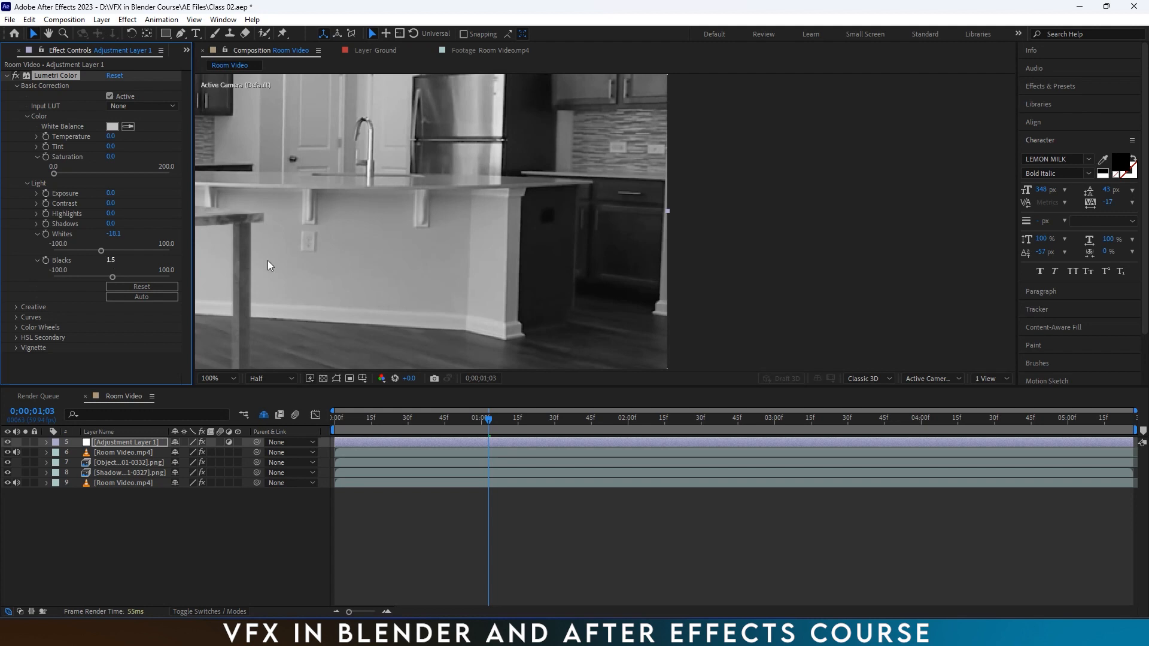
Step: Lower the Lumetri shadows to about -21.2 while judging the whole frame
{"action": "scroll", "coordinate": [628, 213], "scroll_direction": "down", "scroll_amount": 1}
{"action": "middle_click", "coordinate": [628, 213]}
{"action": "left_click_drag", "start_coordinate": [628, 213], "coordinate": [673, 219]}
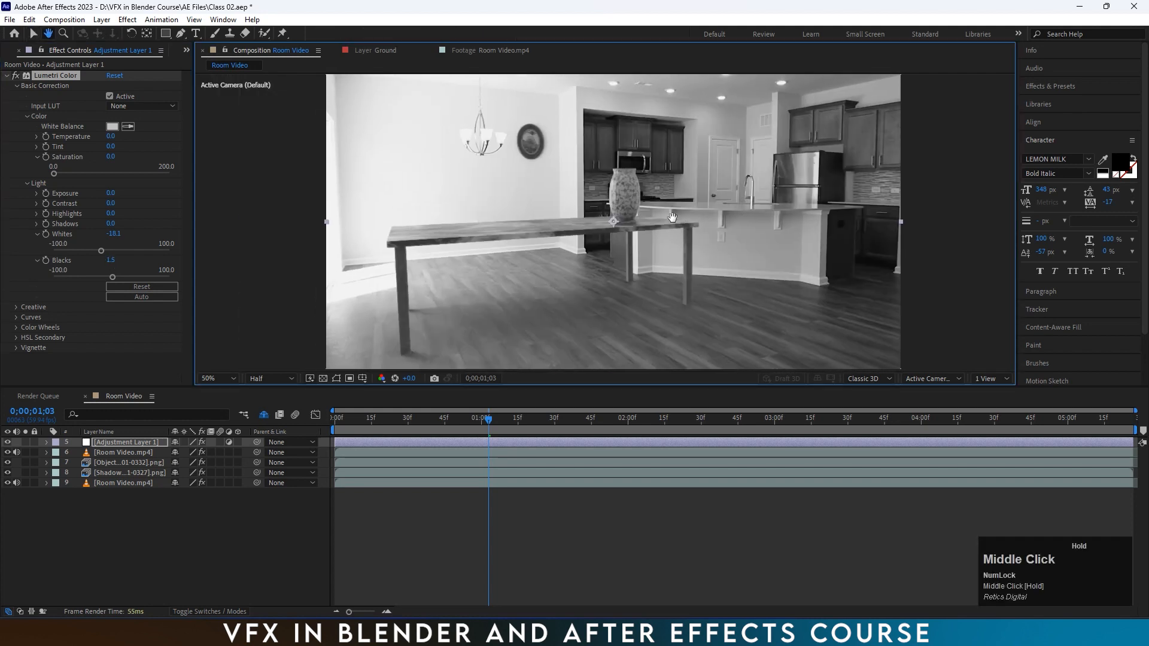
{"action": "left_click", "coordinate": [36, 223]}
{"action": "left_click", "coordinate": [102, 241]}
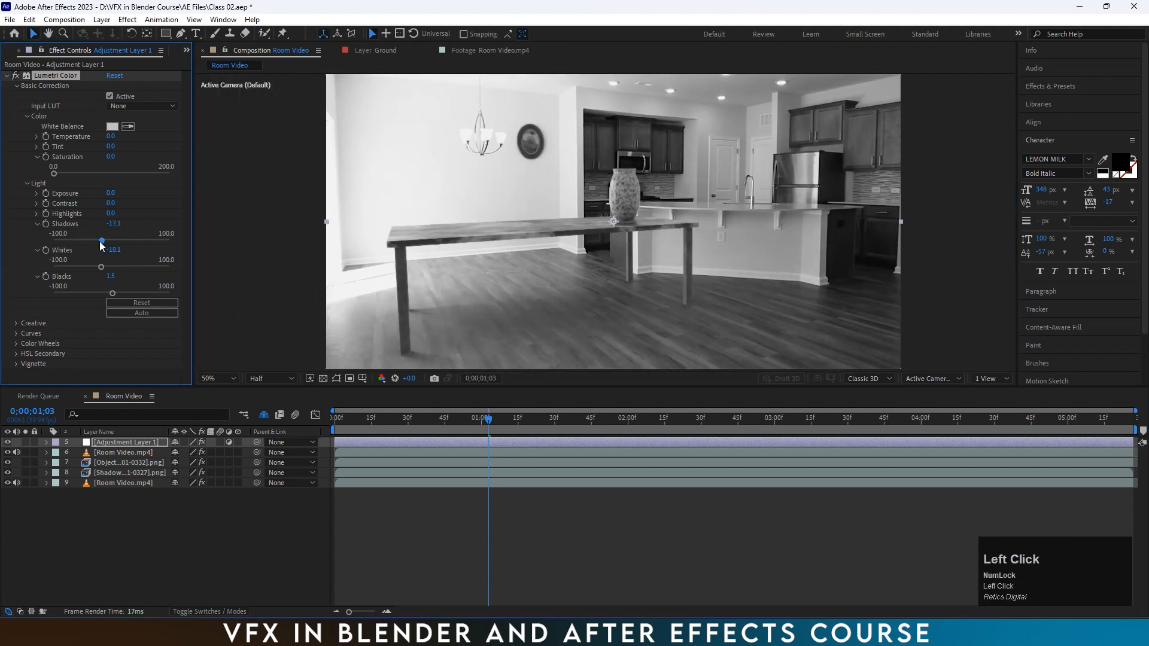
{"action": "left_click_drag", "start_coordinate": [101, 242], "coordinate": [117, 220]}
Step: Lower the Lumetri highlights to about -22.3 and raise the contrast to about 14
{"action": "left_click", "coordinate": [37, 212]}
{"action": "left_click", "coordinate": [37, 204]}
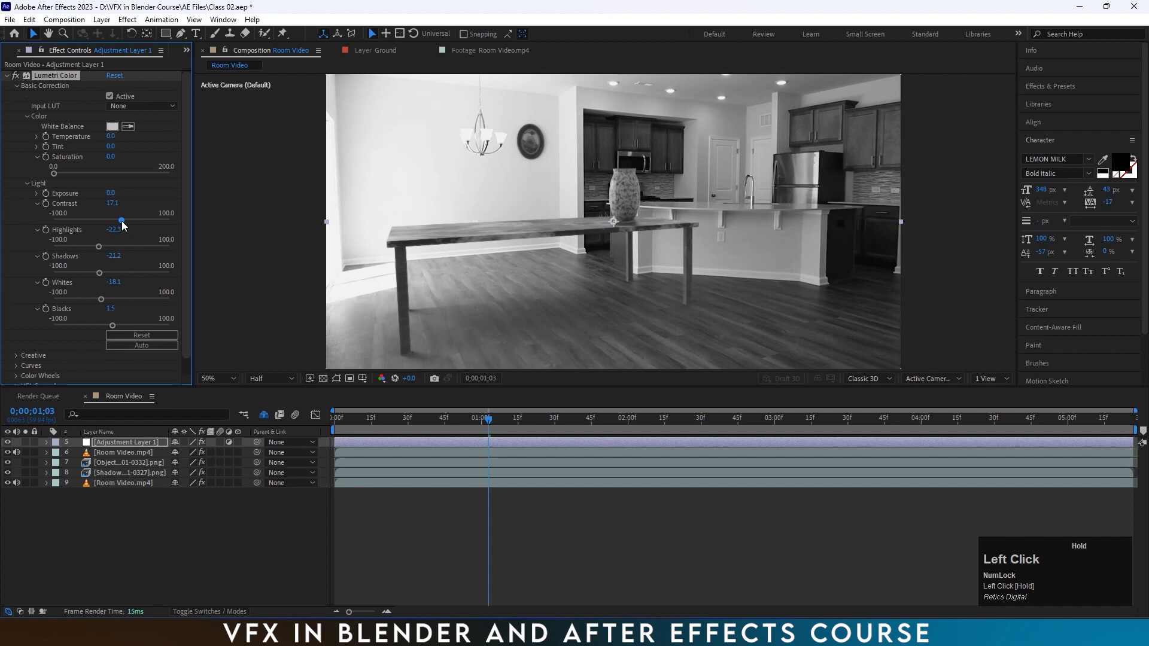
{"action": "left_click_drag", "start_coordinate": [121, 221], "coordinate": [120, 222]}
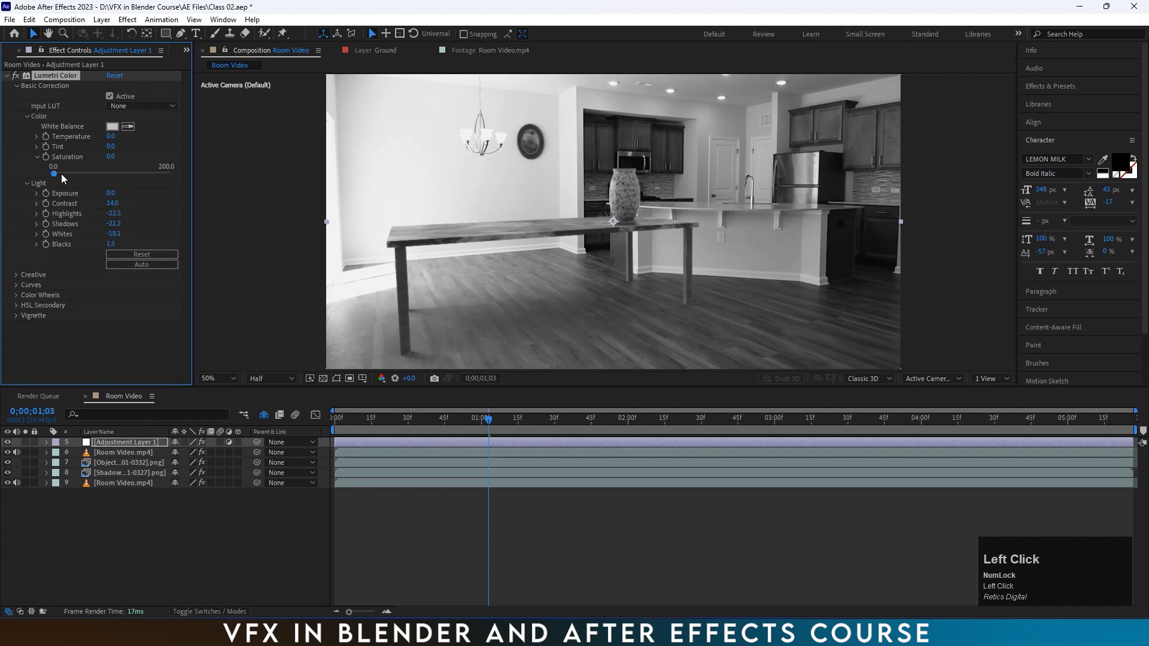
Step: Restore the Lumetri saturation to 100 and compare the shot with the adjustment layer off and on
{"action": "left_click_drag", "start_coordinate": [54, 173], "coordinate": [70, 174]}
{"action": "left_click", "coordinate": [113, 157]}
{"action": "type", "text": "100"}
{"action": "key", "text": "Return"}
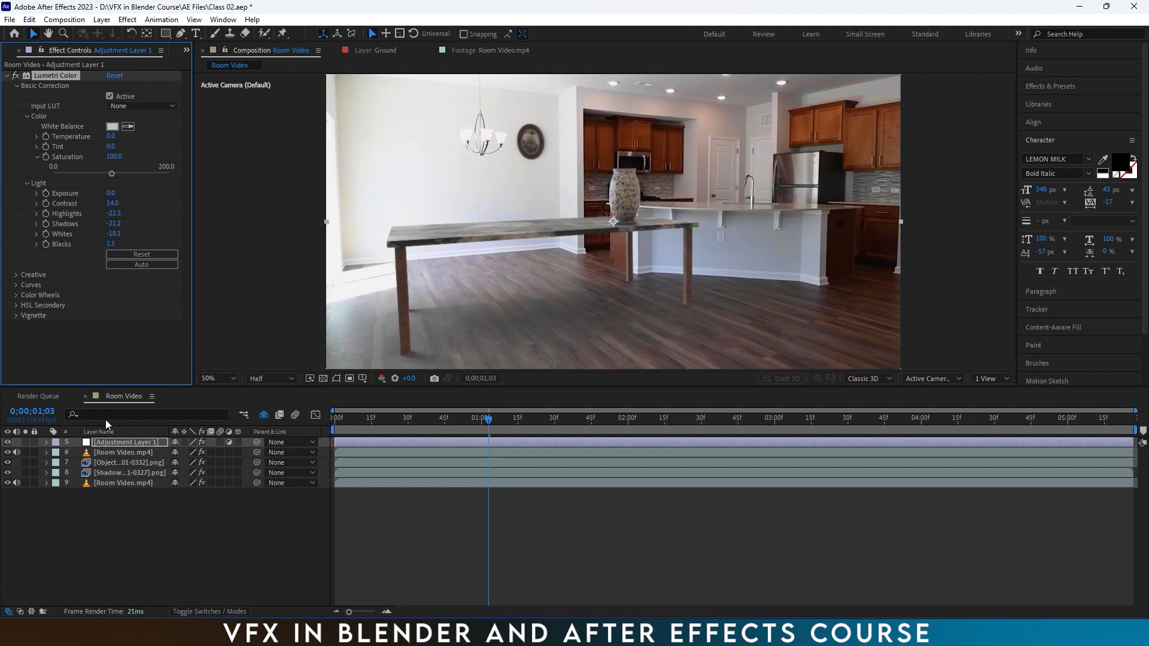
{"action": "left_click", "coordinate": [7, 443]}
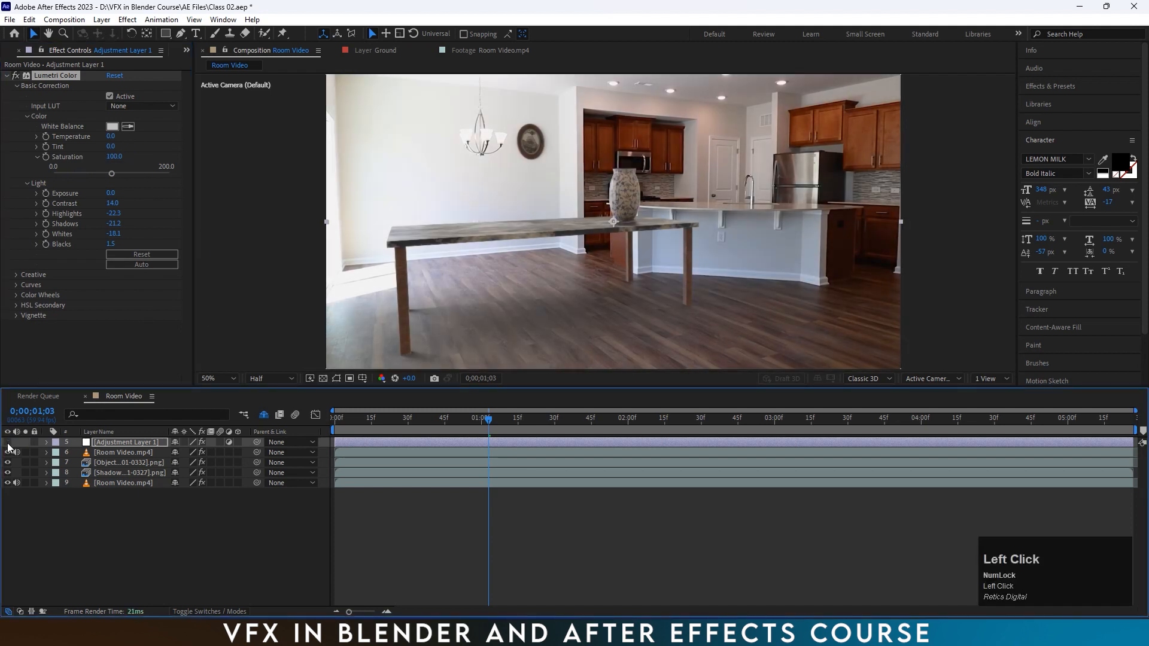
{"action": "left_click", "coordinate": [8, 442]}
{"action": "left_click_drag", "start_coordinate": [494, 429], "coordinate": [591, 425]}
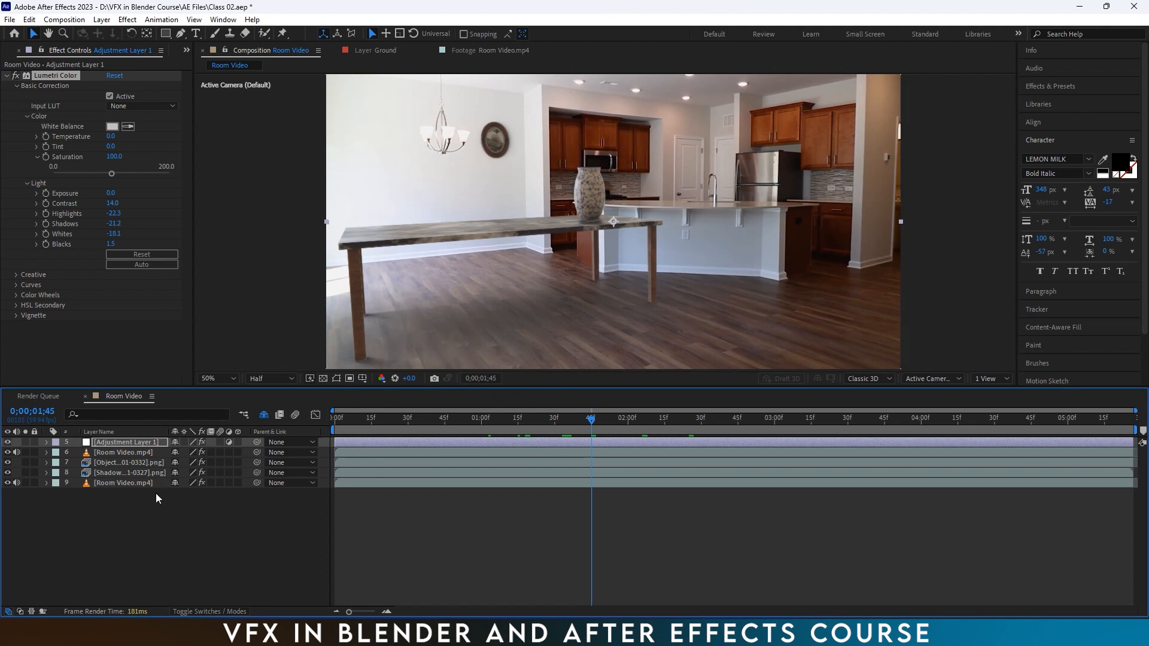
Step: Duplicate the bottom Room Video layer, delete the copy's 3D Camera Tracker effect and place it directly below the adjustment layer
{"action": "left_click", "coordinate": [121, 483]}
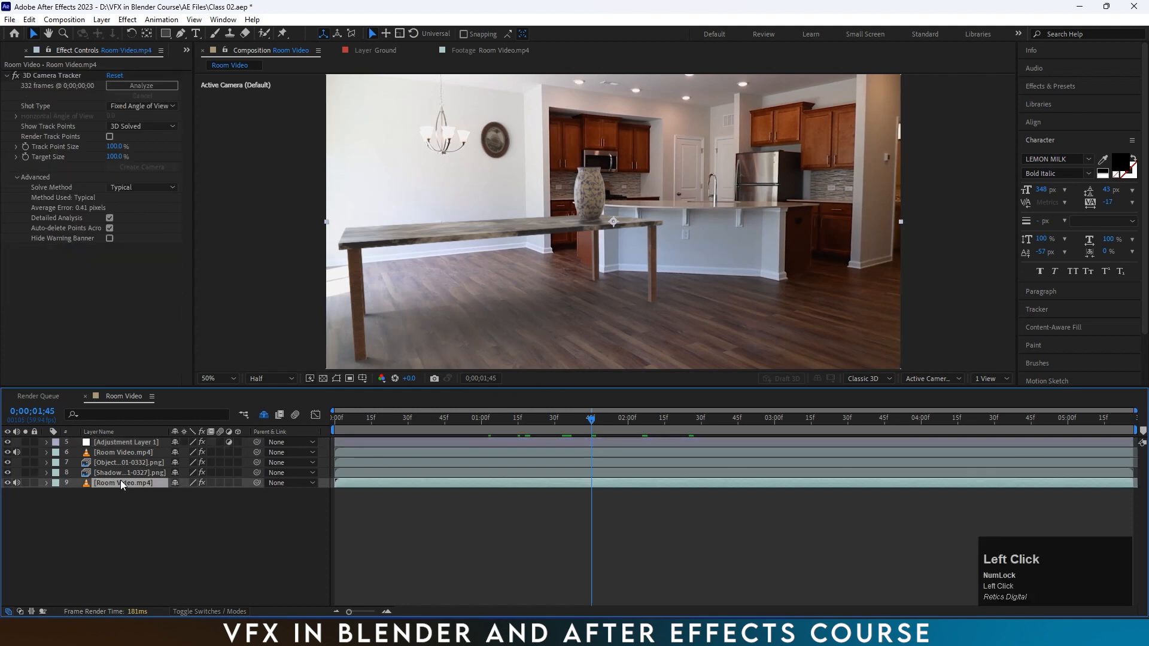
{"action": "key", "text": "ctrl+d"}
{"action": "left_click", "coordinate": [54, 77]}
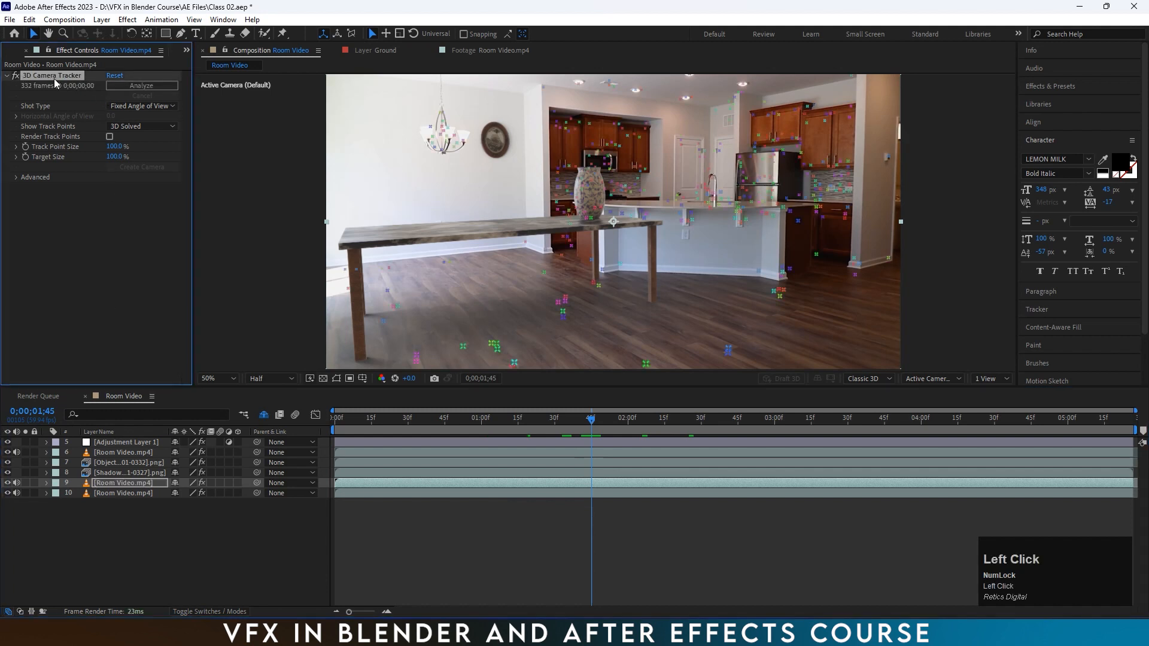
{"action": "key", "text": "Delete"}
{"action": "left_click_drag", "start_coordinate": [131, 485], "coordinate": [134, 450]}
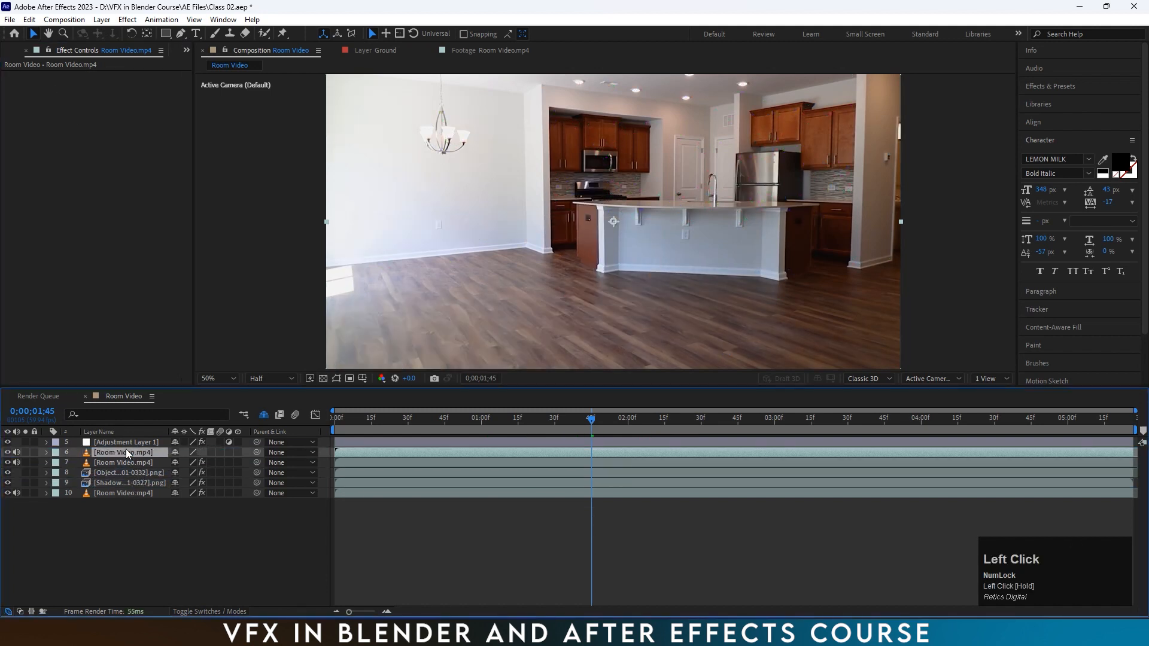
Step: Set the blending mode of the new Room Video copy to Color
{"action": "left_click", "coordinate": [200, 612]}
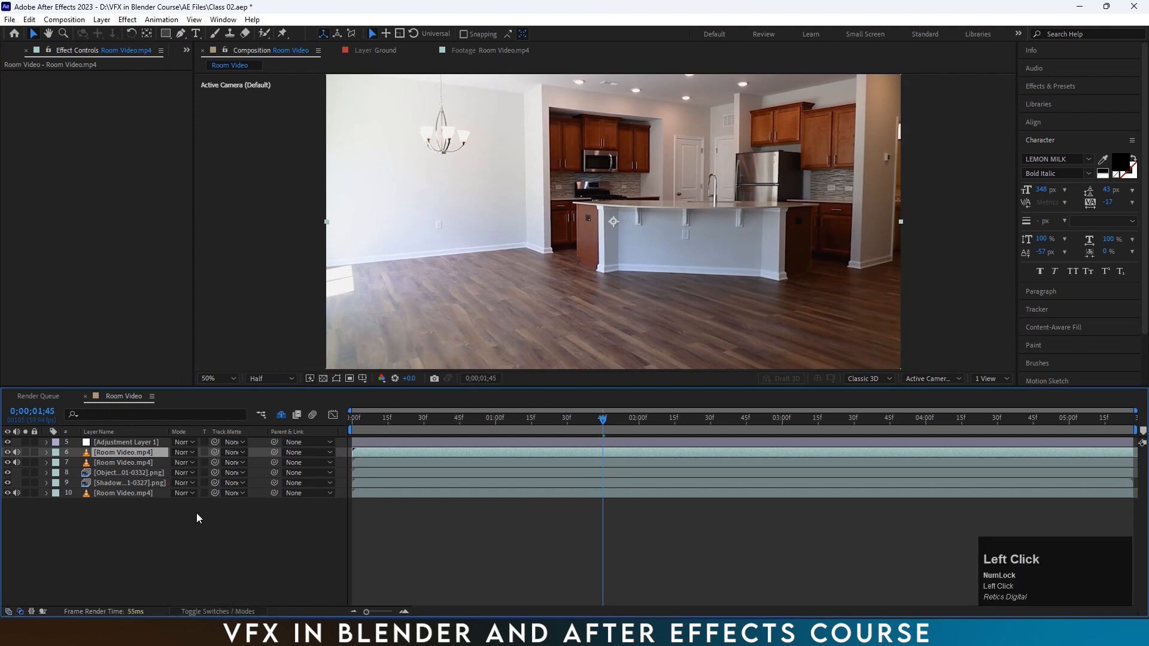
{"action": "left_click", "coordinate": [185, 452]}
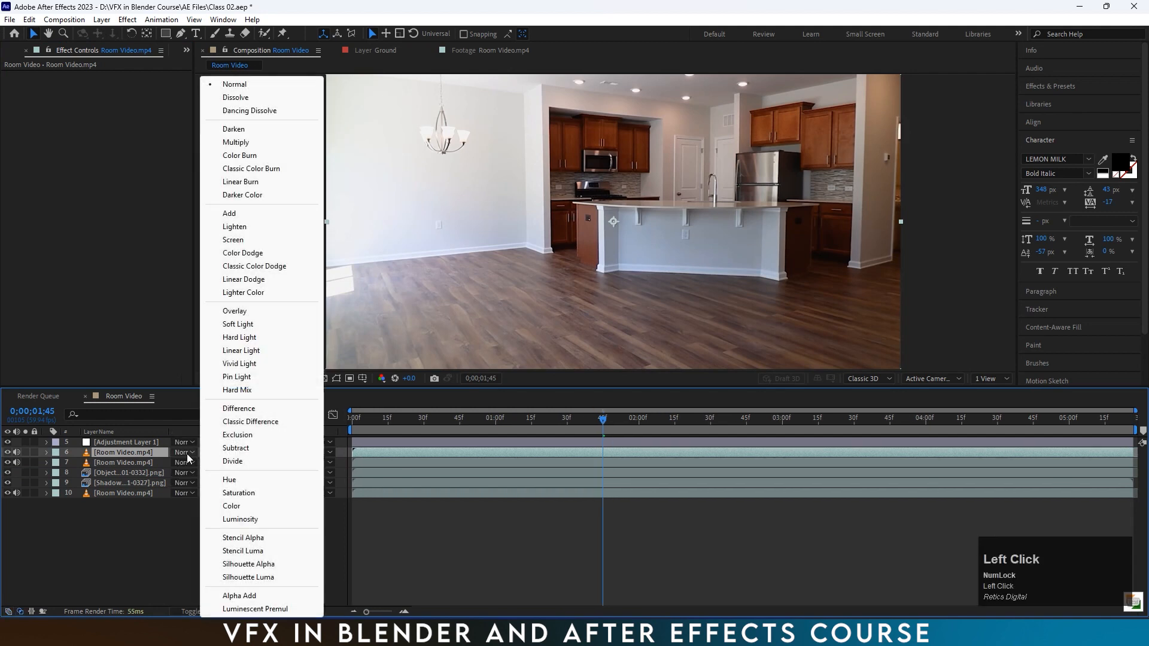
{"action": "left_click", "coordinate": [231, 507]}
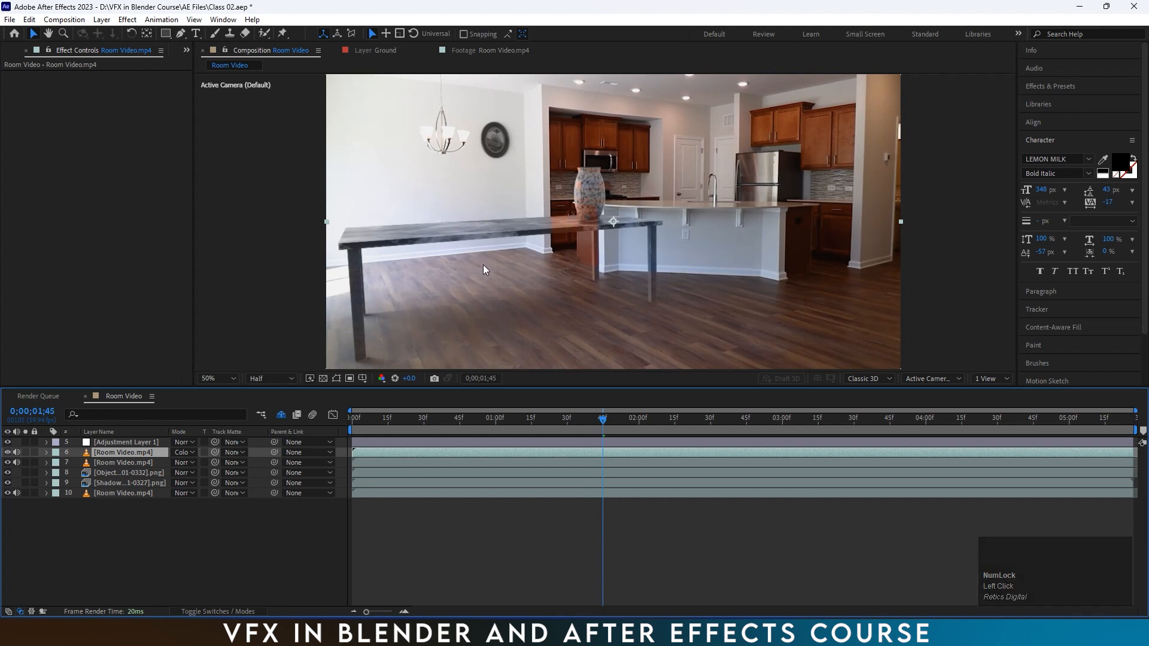
Step: Set the opacity of the Color-mode Room Video copy to 10%
{"action": "key", "text": "t"}
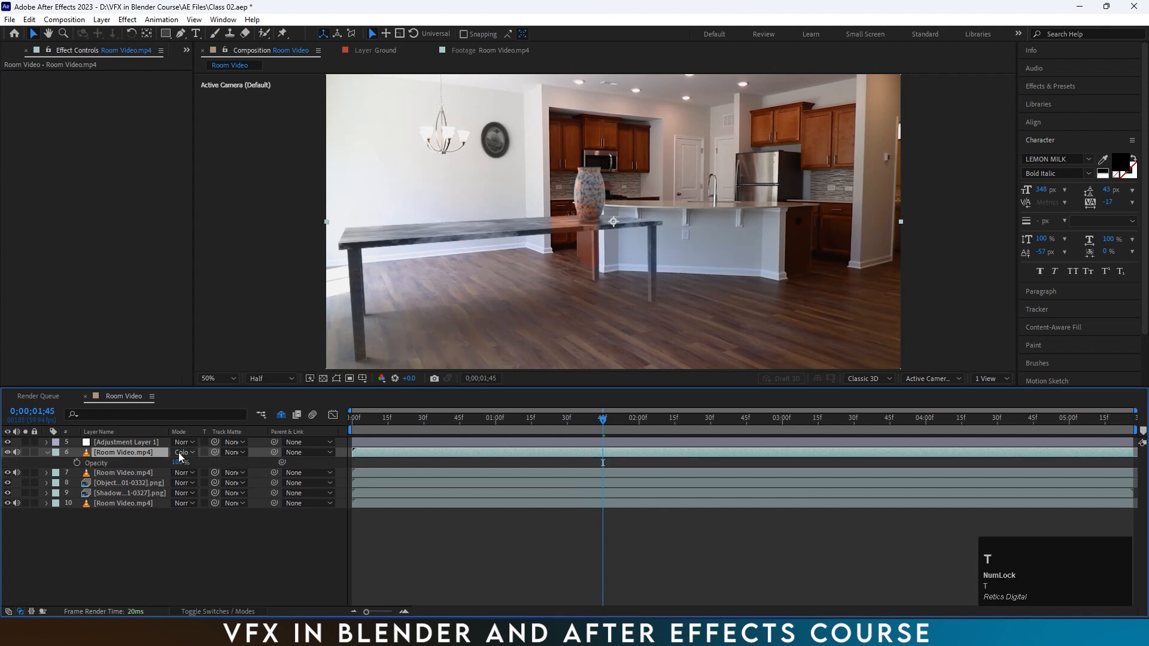
{"action": "left_click", "coordinate": [180, 463]}
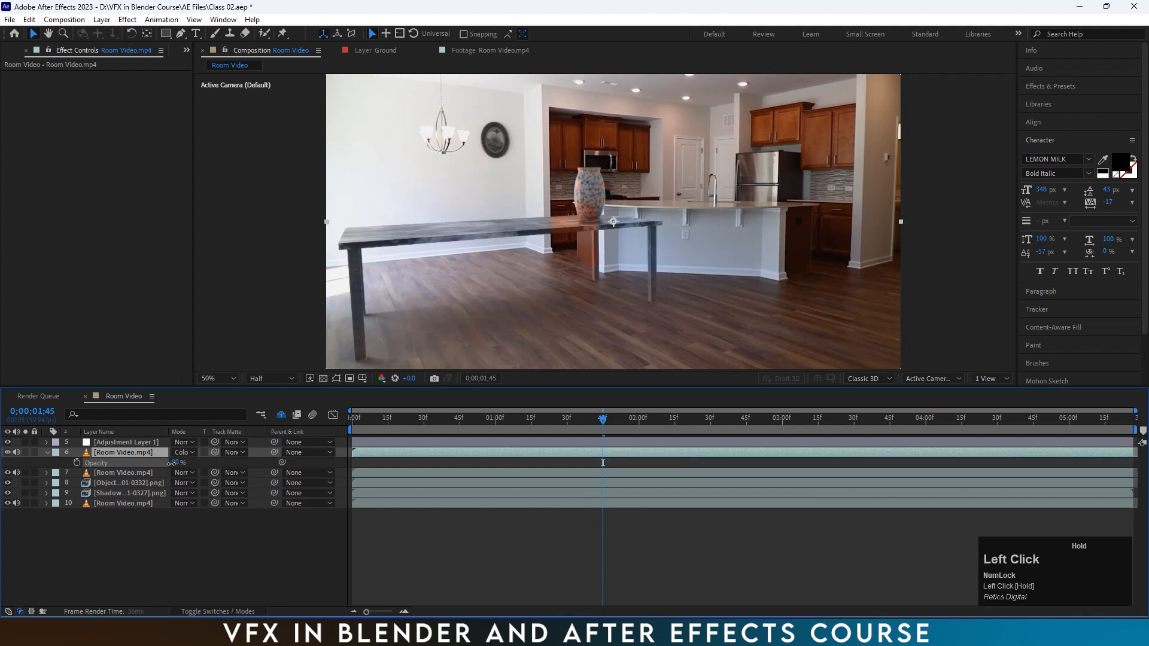
{"action": "left_click", "coordinate": [180, 462]}
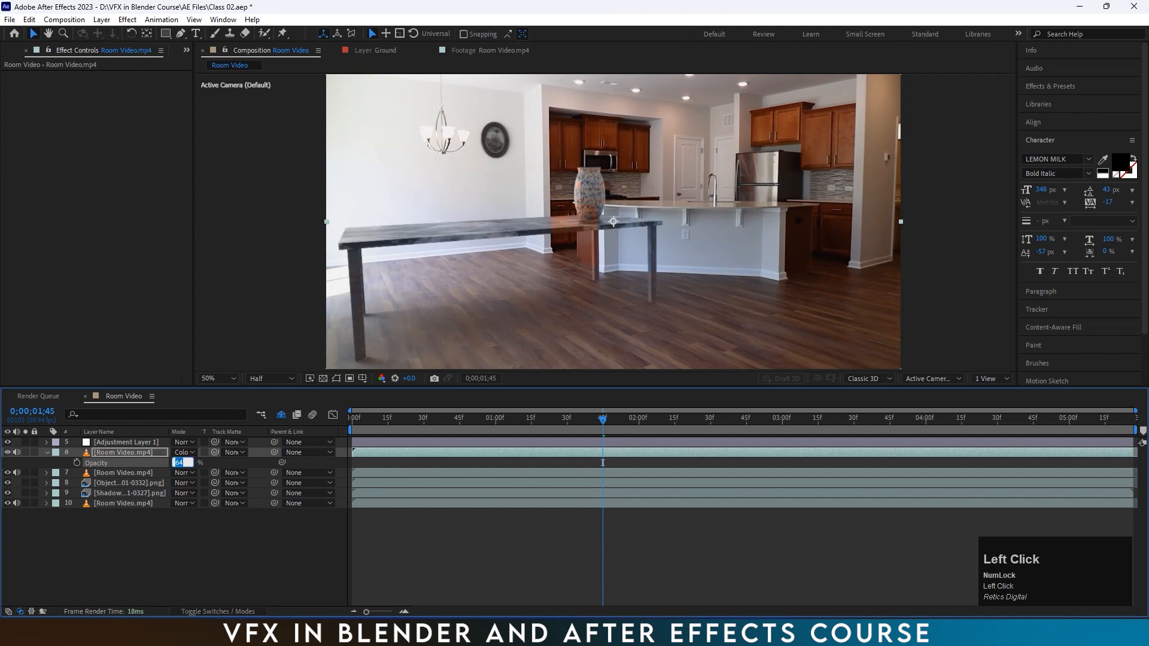
{"action": "left_click", "coordinate": [178, 457]}
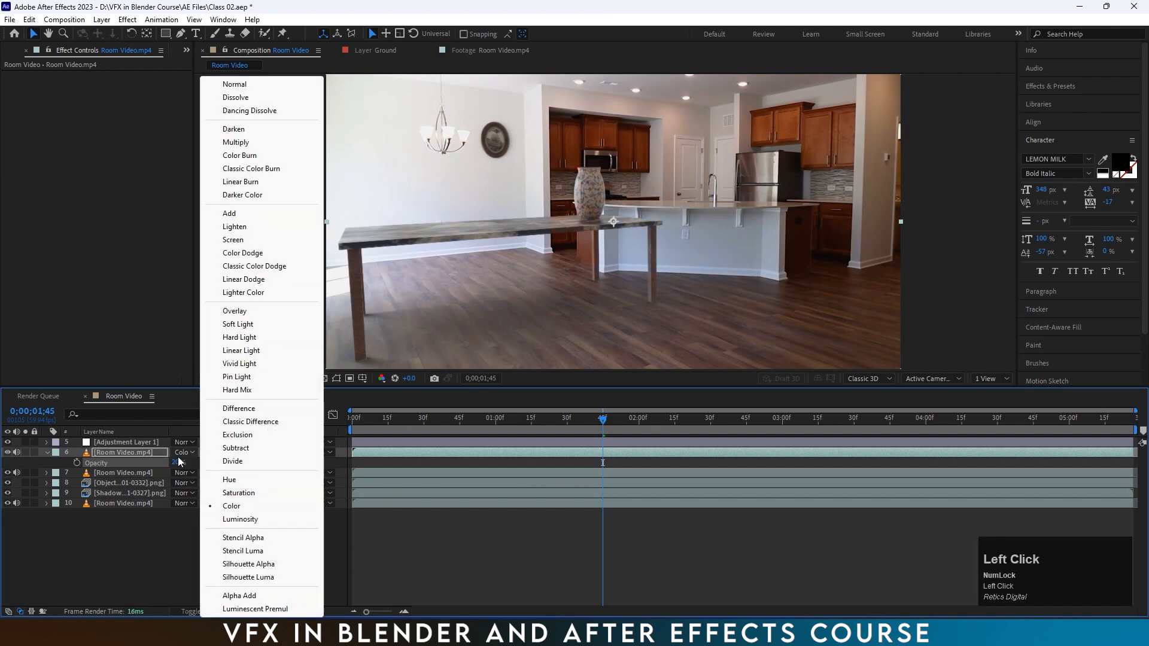
{"action": "left_click", "coordinate": [176, 461]}
{"action": "left_click", "coordinate": [176, 461]}
{"action": "type", "text": "10"}
{"action": "key", "text": "Return"}
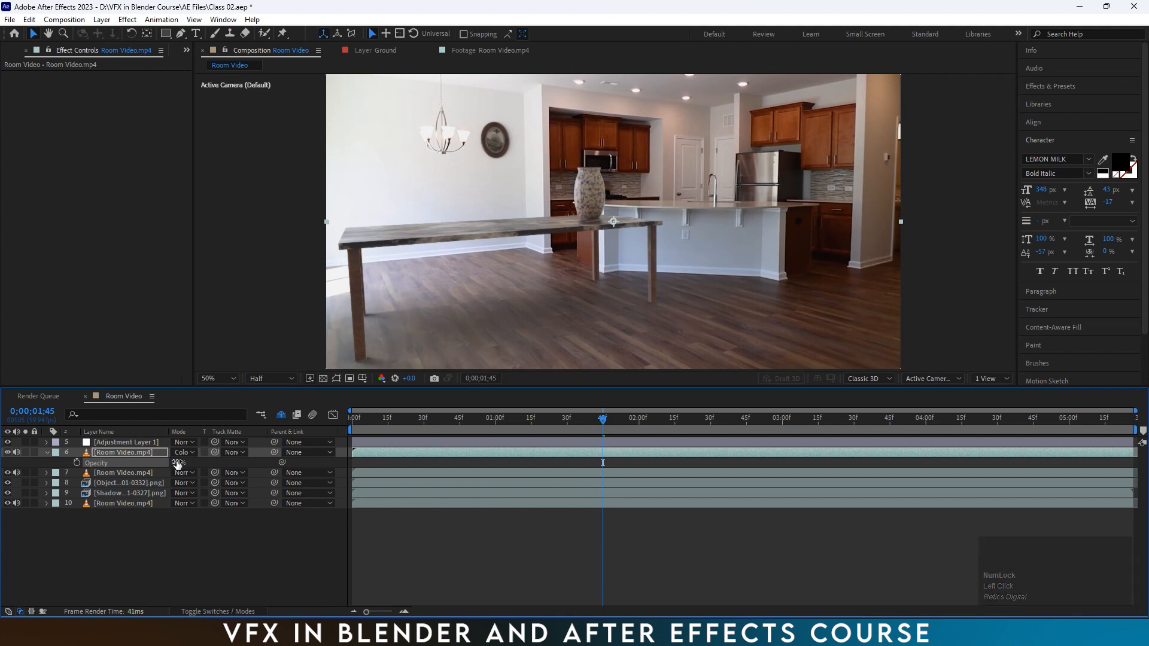
Step: Compare the shot with the Color-mode Room Video copy off and on at several points in the timeline
{"action": "left_click", "coordinate": [10, 456]}
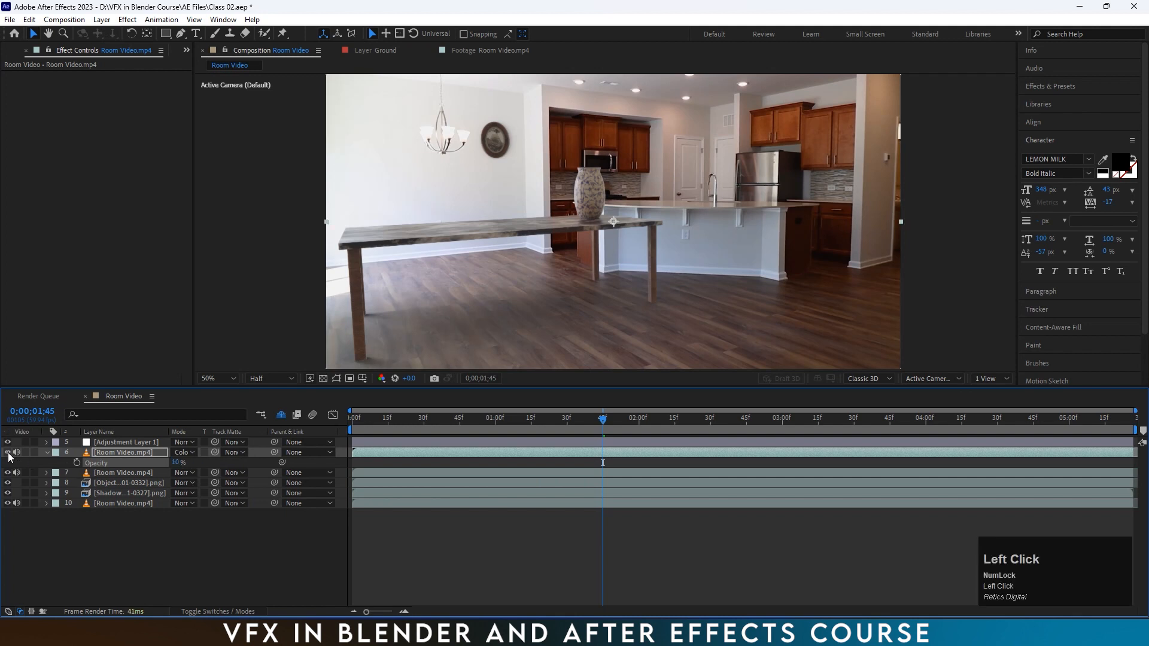
{"action": "left_click", "coordinate": [717, 422]}
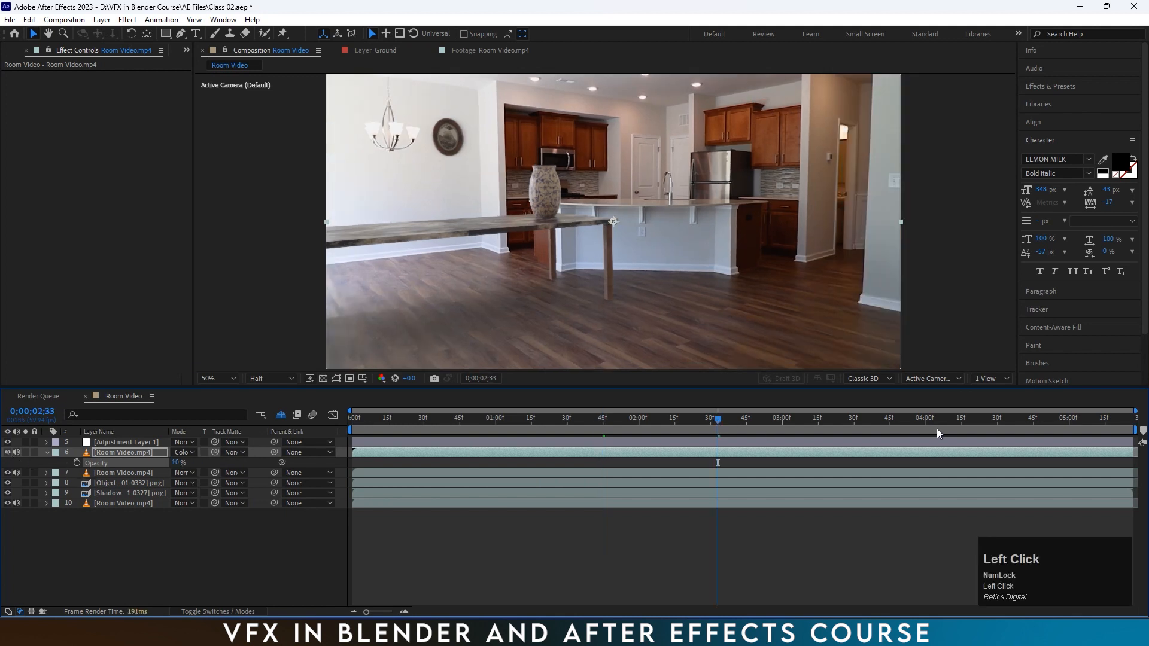
{"action": "left_click", "coordinate": [1036, 422]}
{"action": "left_click", "coordinate": [8, 462]}
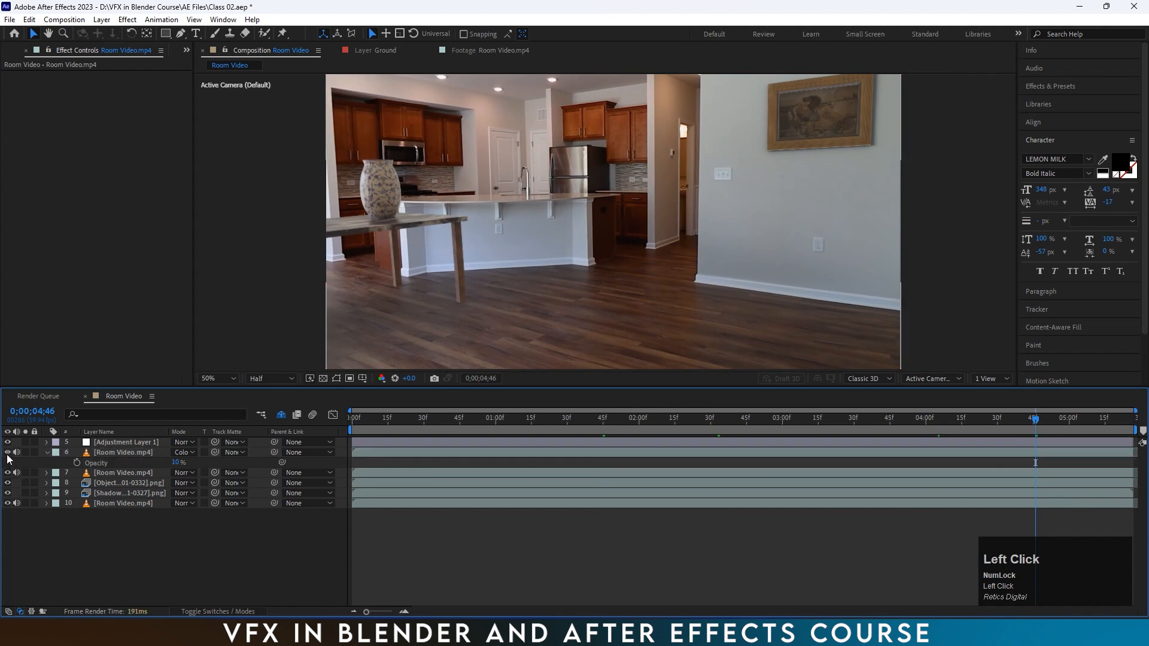
{"action": "left_click", "coordinate": [425, 429]}
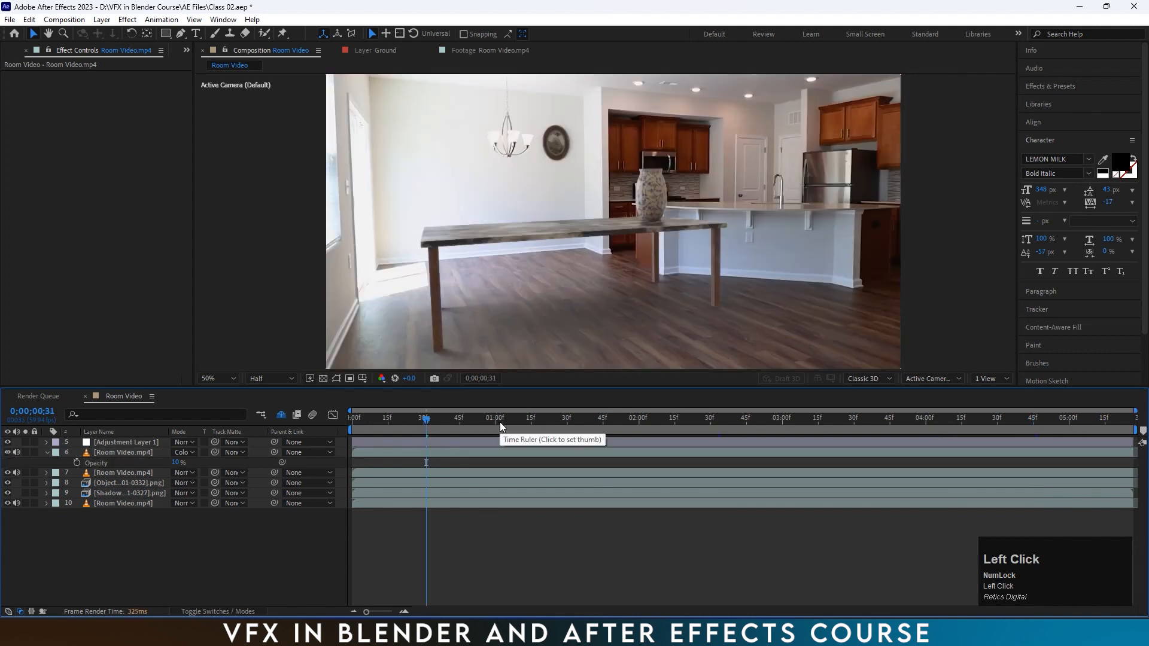
Step: Save the project, collapse the Color-mode layer's properties and preview the composition from the first frame
{"action": "key", "text": "ctrl+s"}
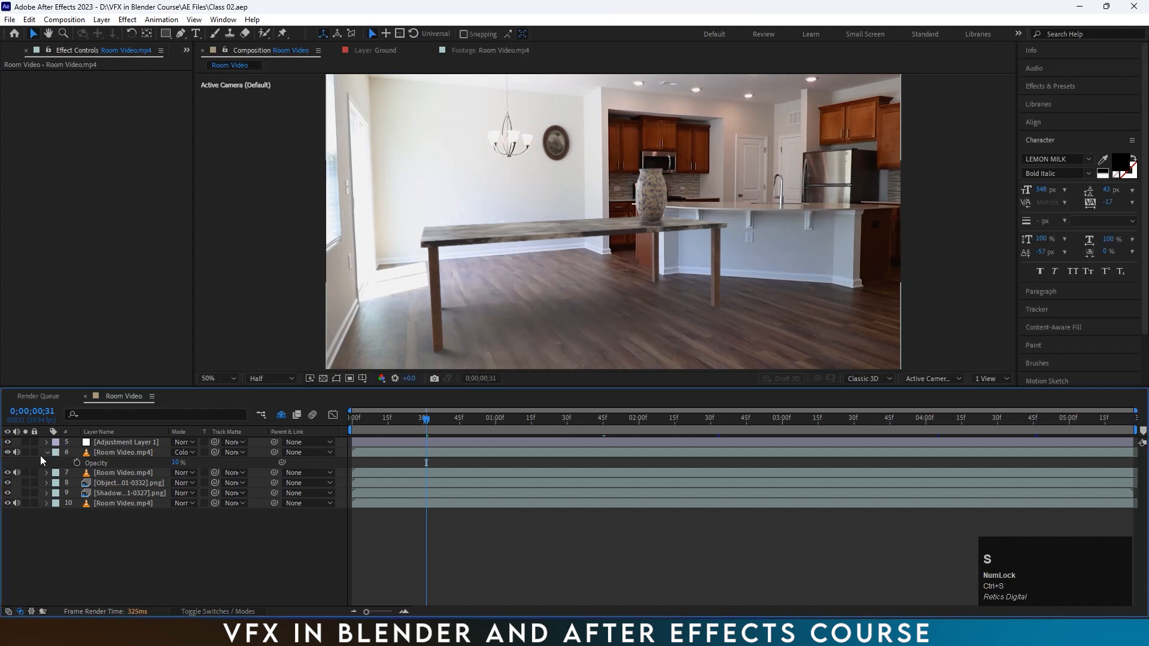
{"action": "left_click", "coordinate": [47, 453]}
{"action": "left_click_drag", "start_coordinate": [363, 426], "coordinate": [350, 428]}
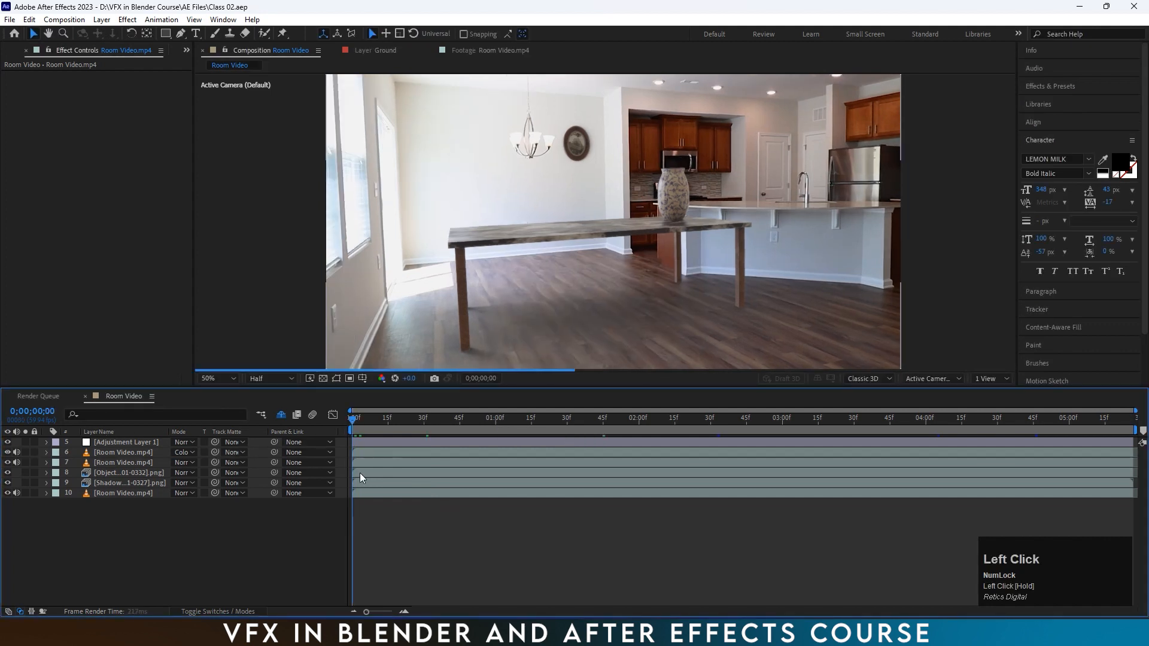
{"action": "key", "text": "space"}
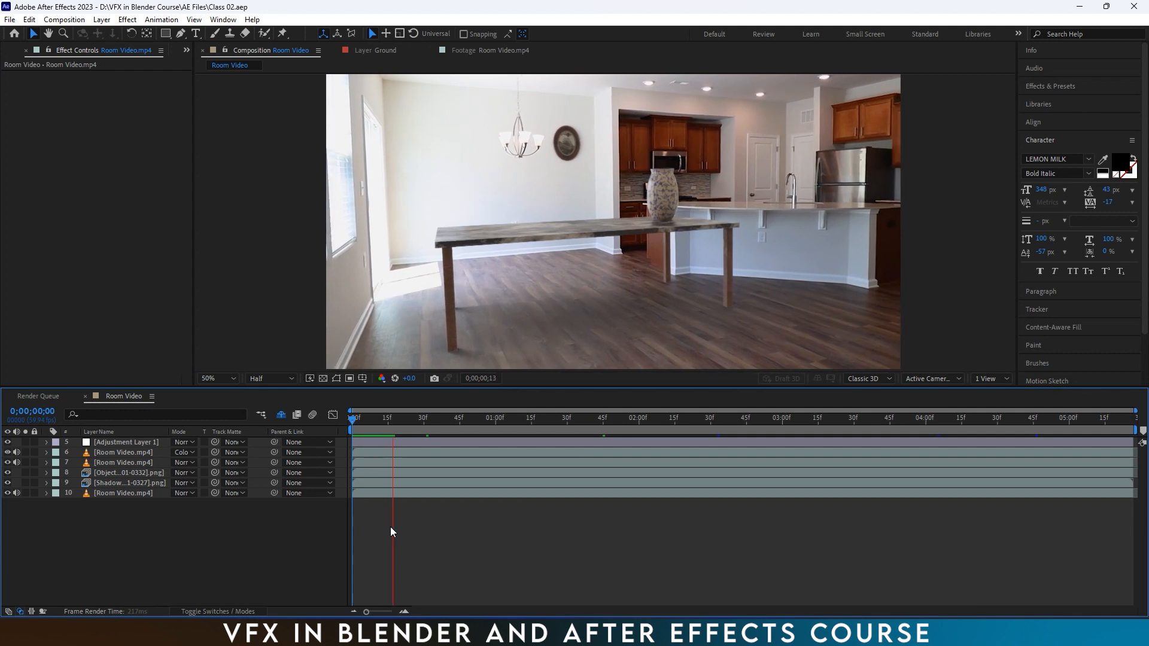
{"action": "left_click_drag", "start_coordinate": [402, 426], "coordinate": [400, 429]}
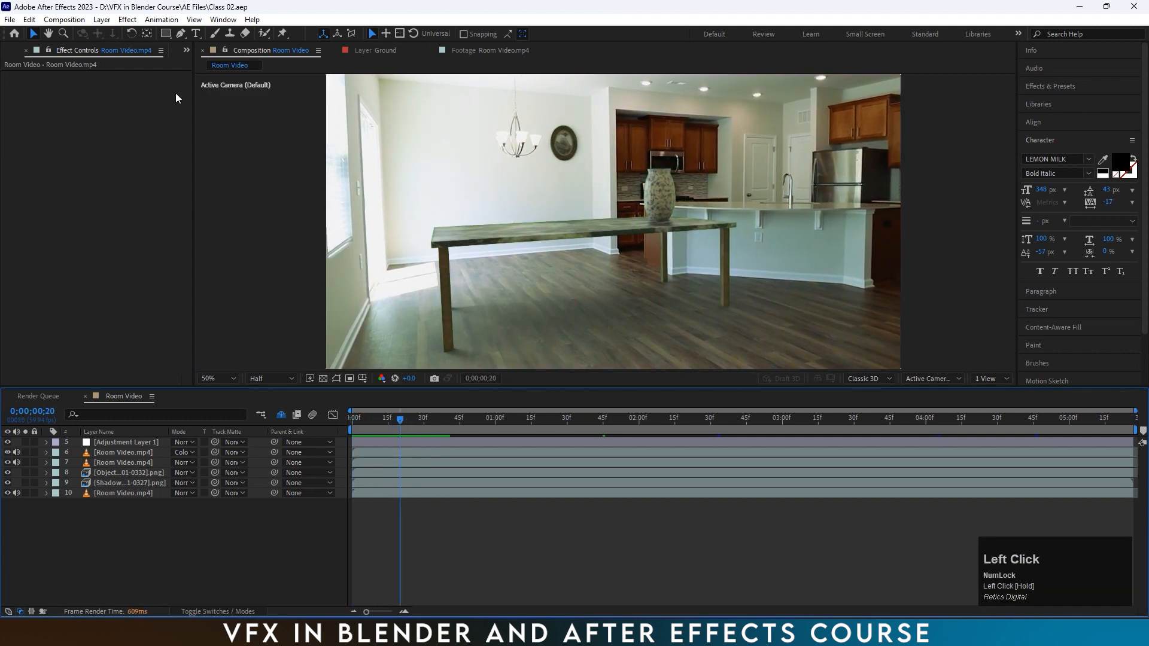
Step: Purge all memory and the disk cache for all versions, and preview the composition again from near its start
{"action": "left_click", "coordinate": [29, 20]}
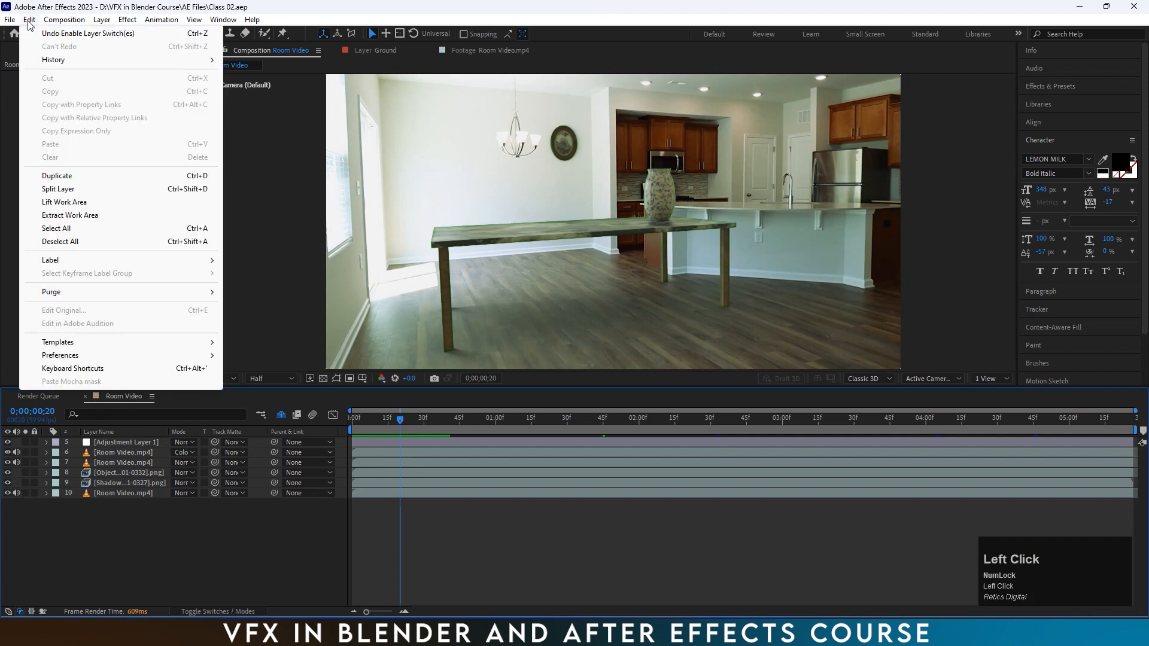
{"action": "mouse_move", "coordinate": [38, 292]}
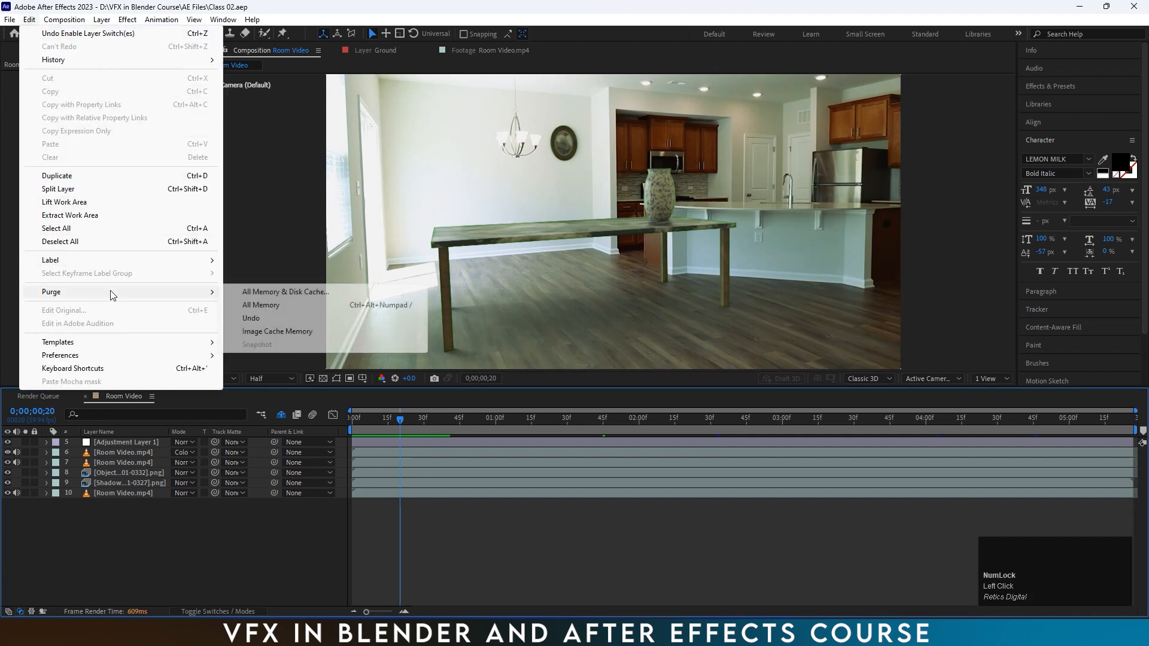
{"action": "left_click", "coordinate": [268, 292]}
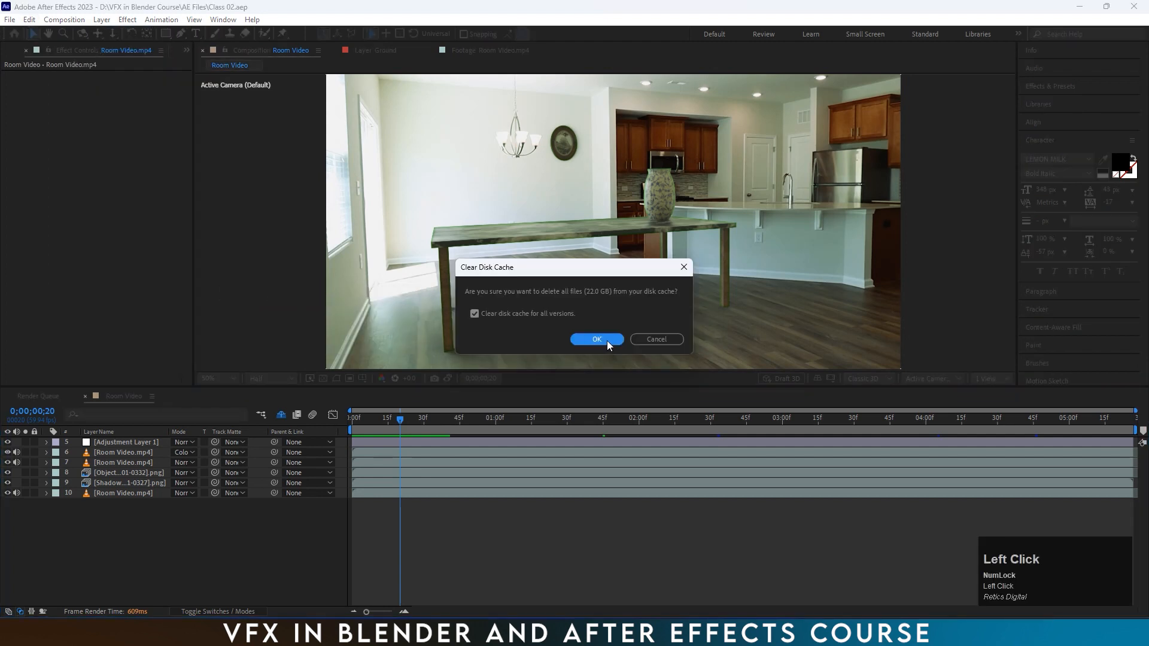
{"action": "left_click", "coordinate": [597, 339]}
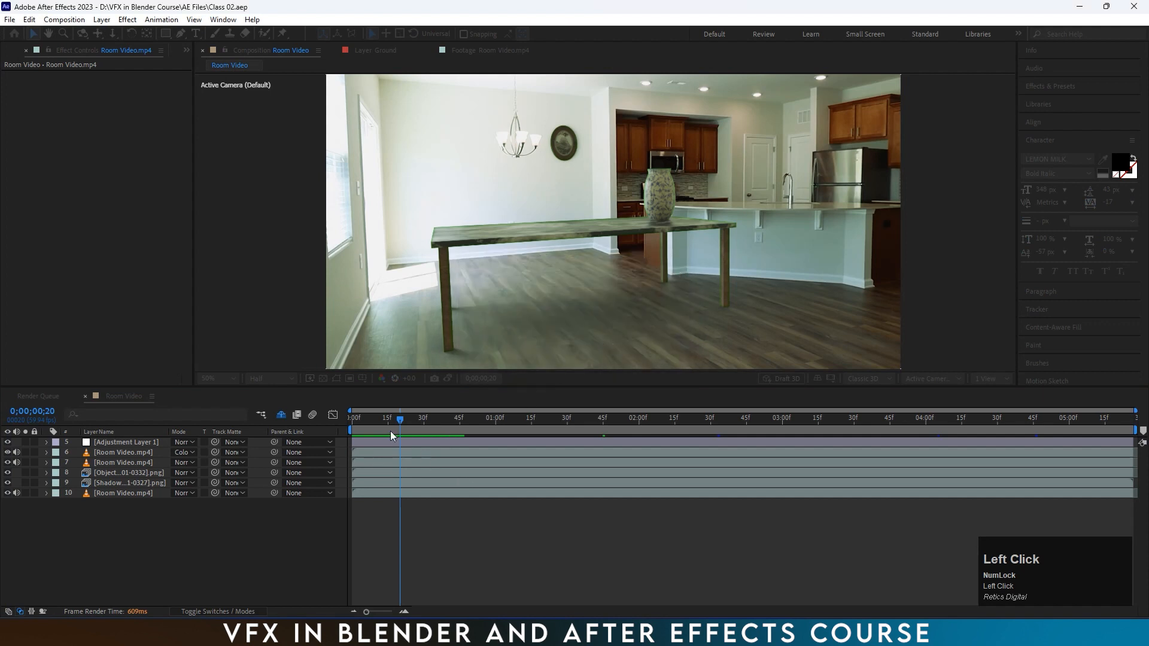
{"action": "left_click_drag", "start_coordinate": [385, 432], "coordinate": [357, 430]}
{"action": "key", "text": "space"}
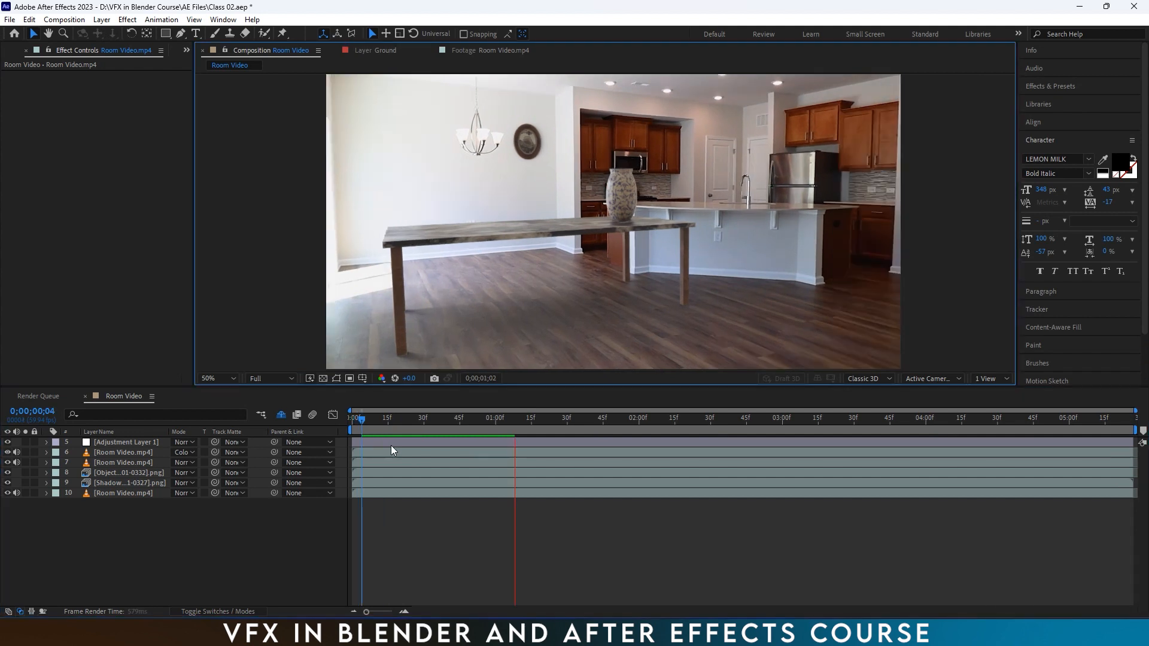